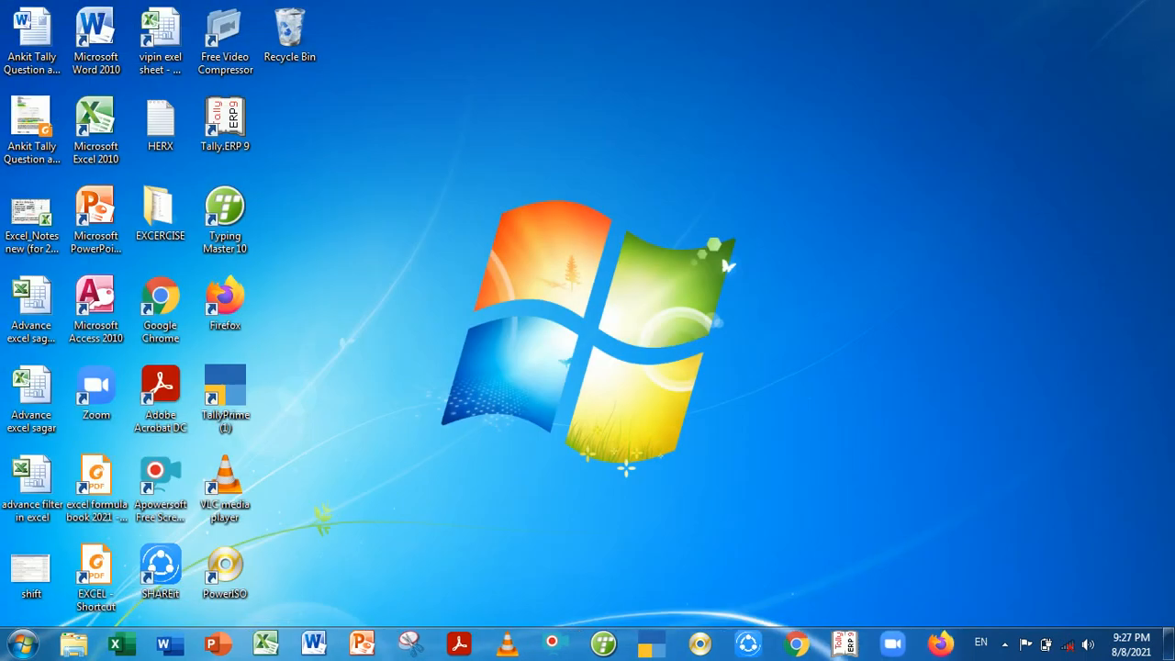
right_click(881, 65)
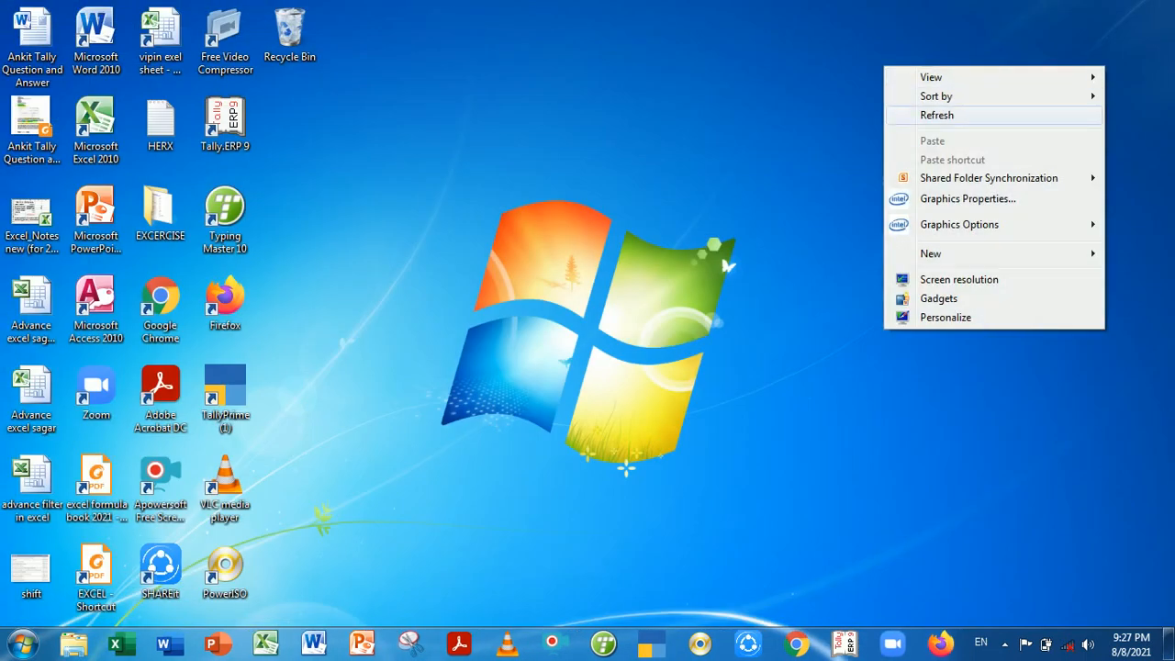
click(917, 117)
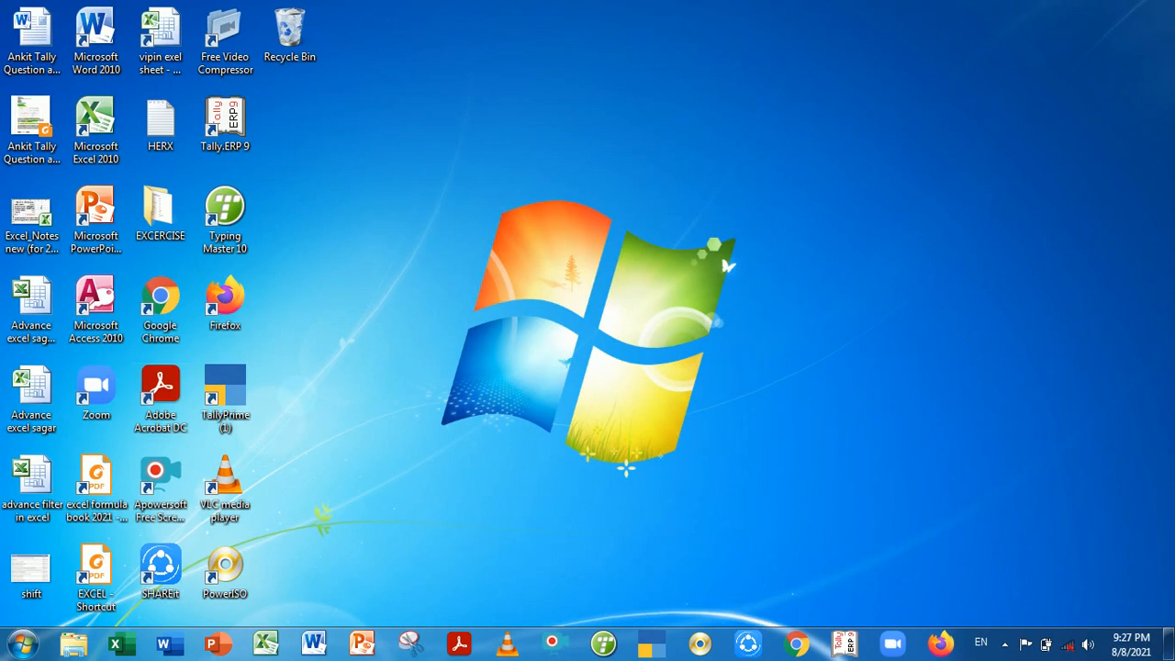
- Search the installed programs for paint, launch Paint and close its window again
click(22, 644)
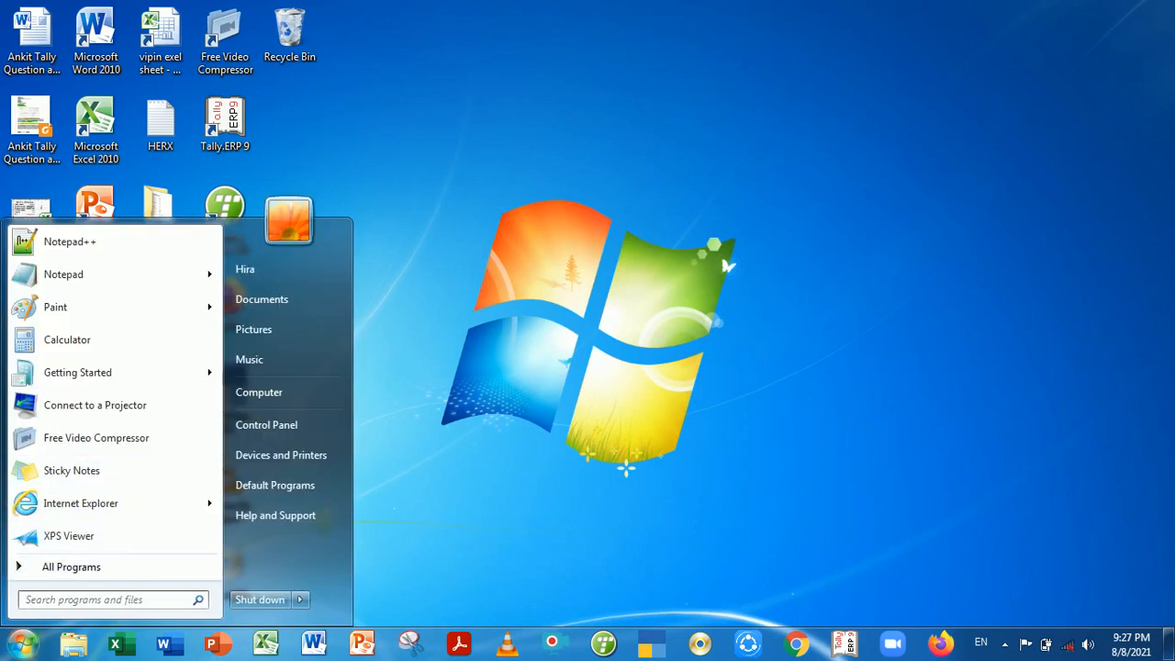
click(103, 599)
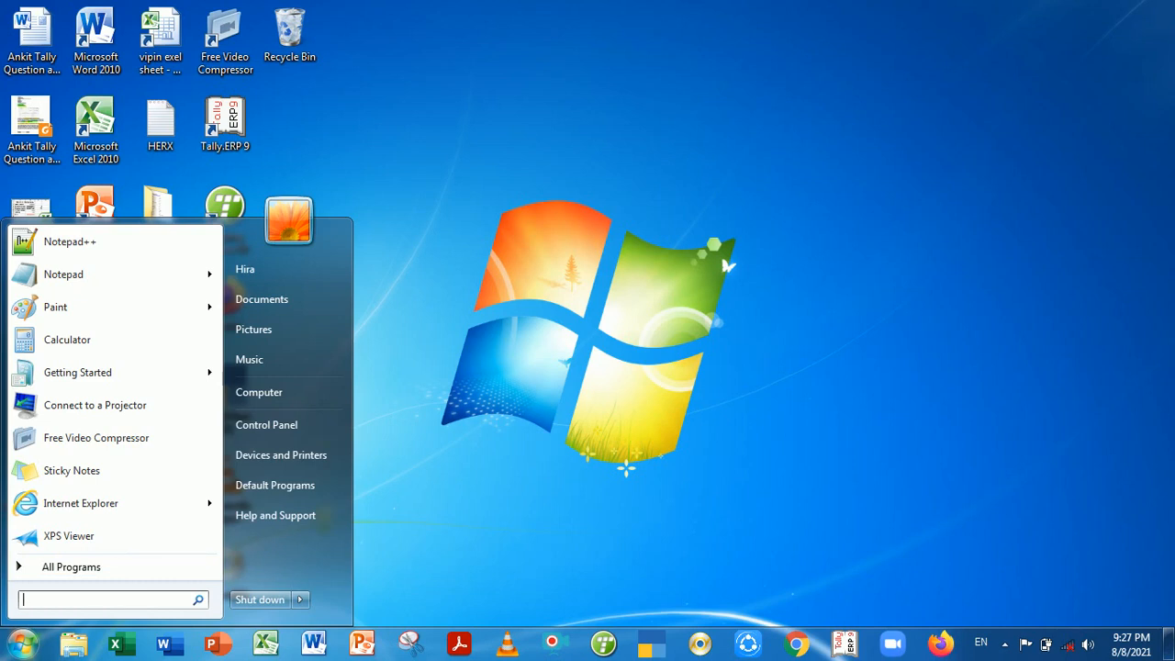
text(p)
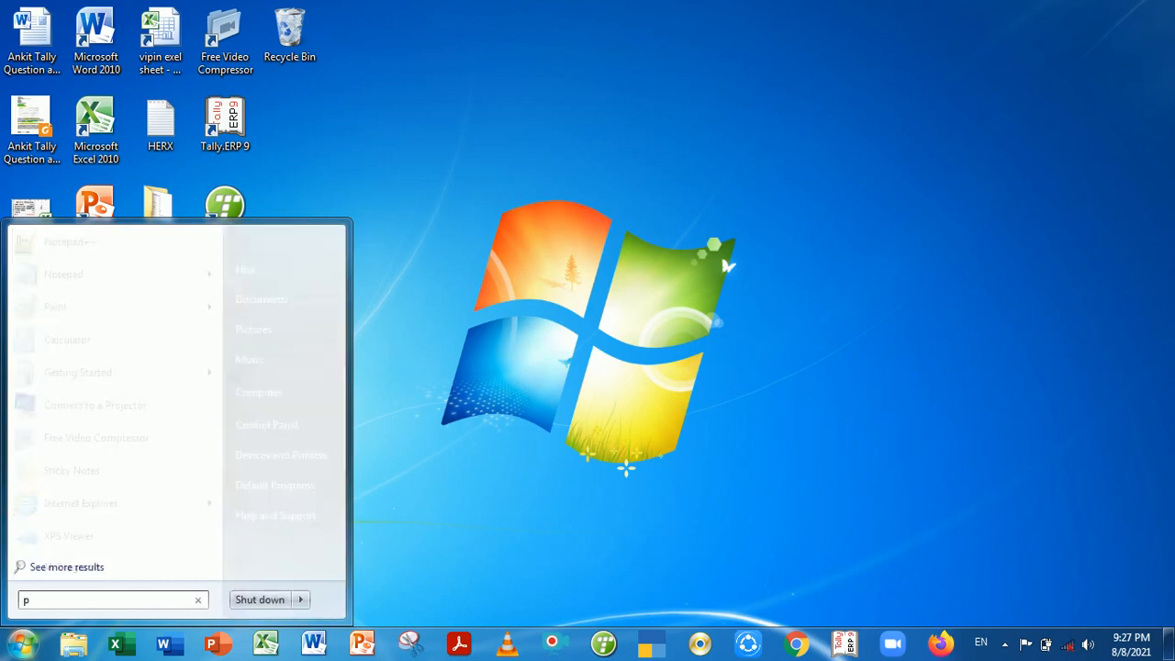
text(aint)
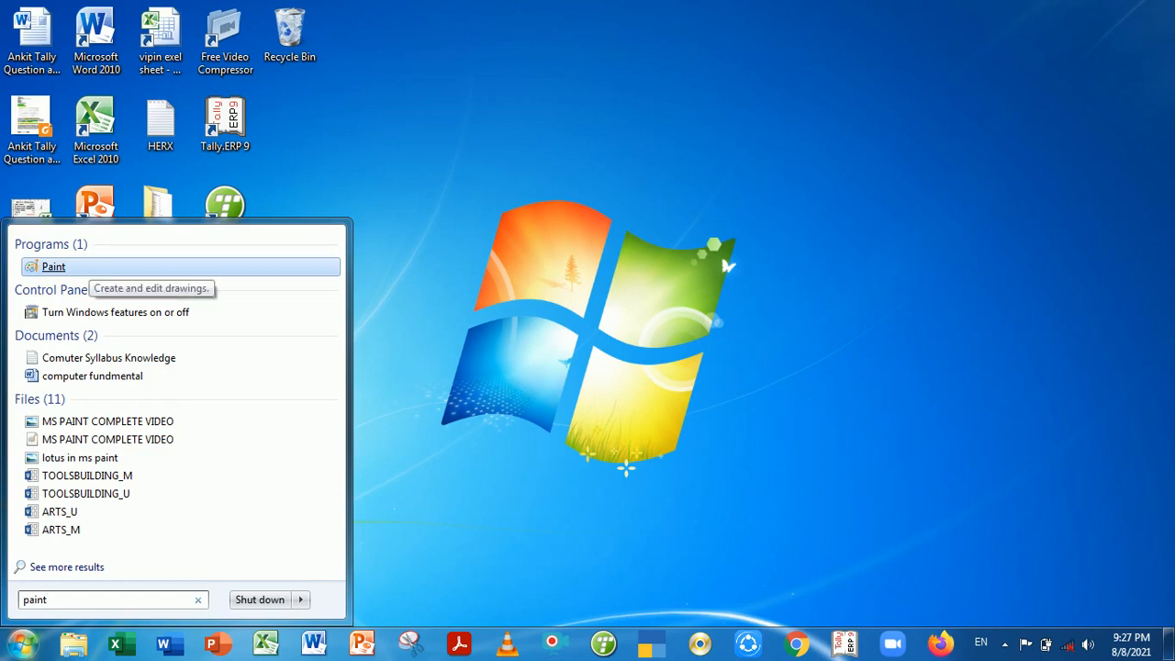
key(Return)
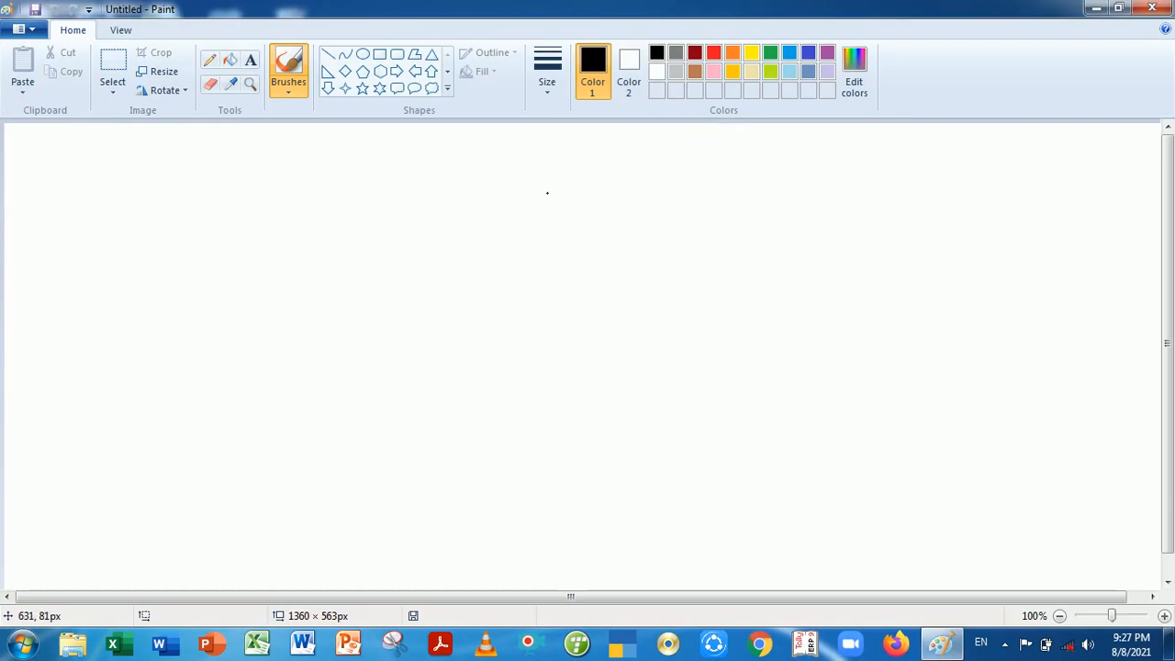
click(1152, 7)
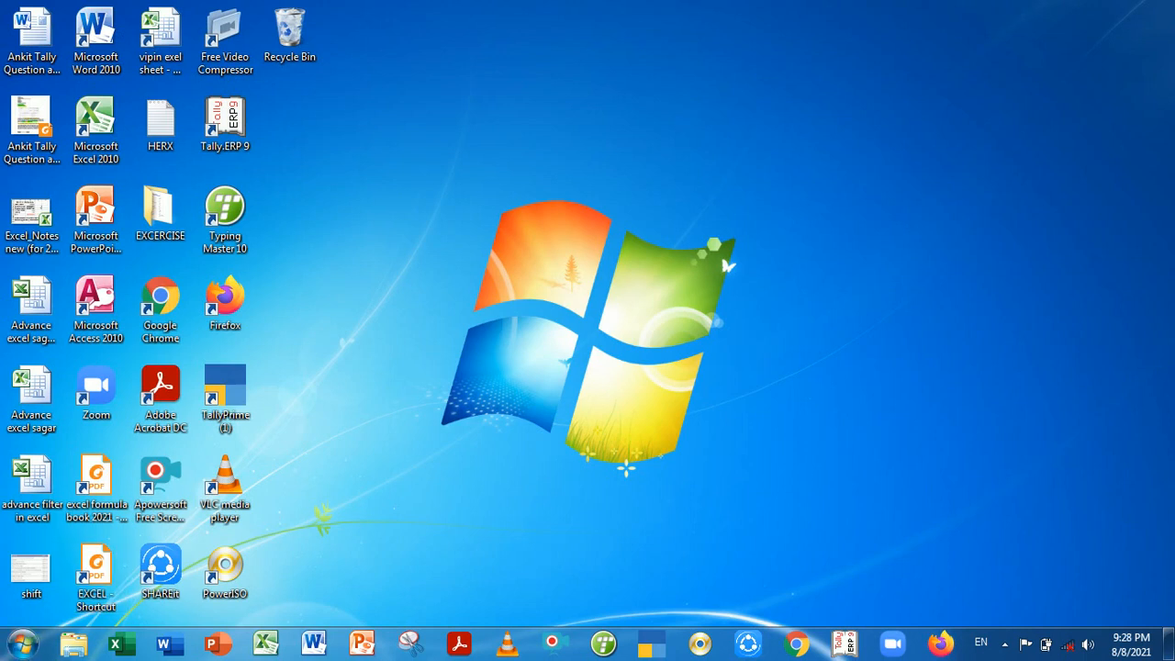
- Launch Paint by running the mspaint command from the Run dialog
key(super+r)
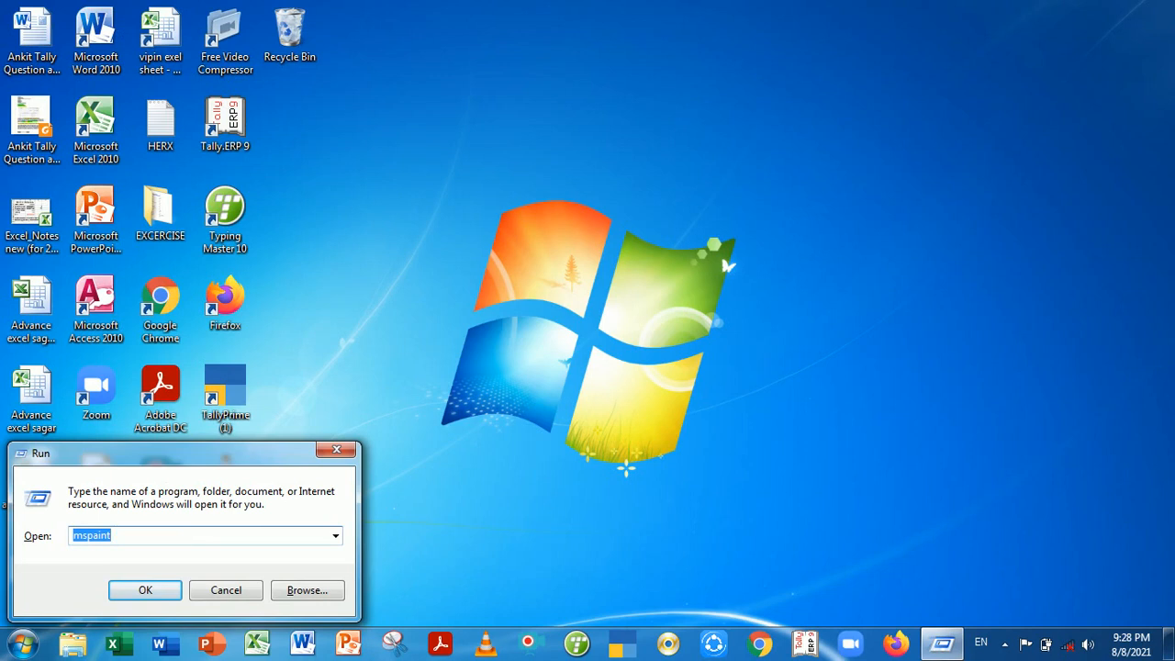
click(112, 535)
click(145, 590)
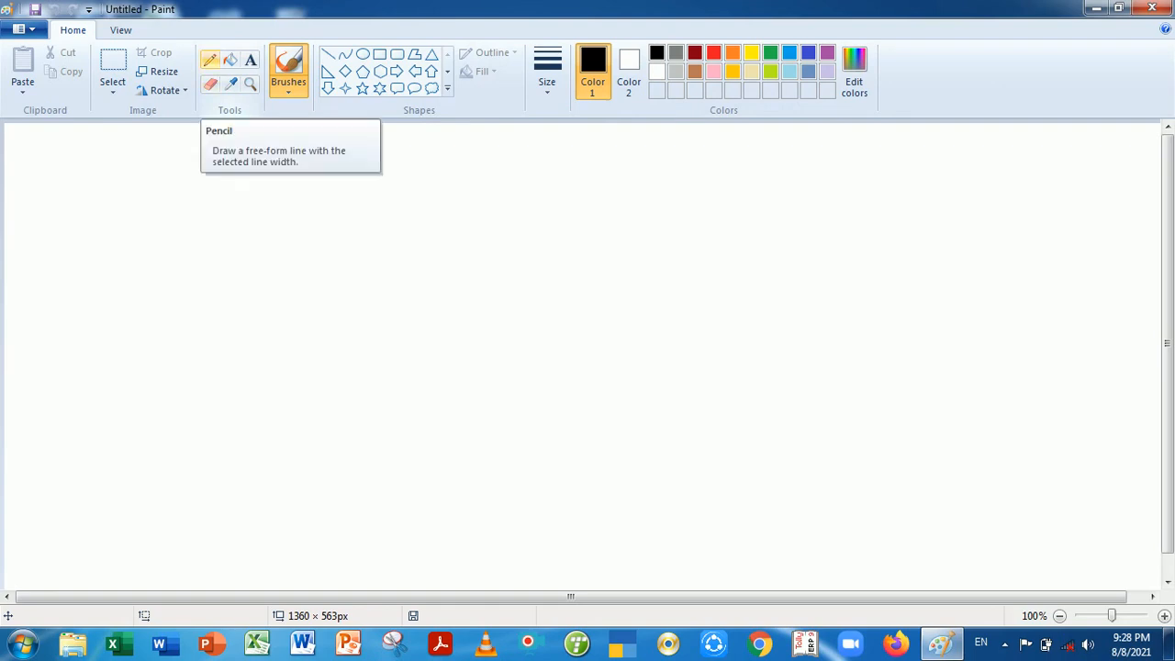
- Scribble freehand loops across the canvas with the Pencil in black, orange and green
click(209, 60)
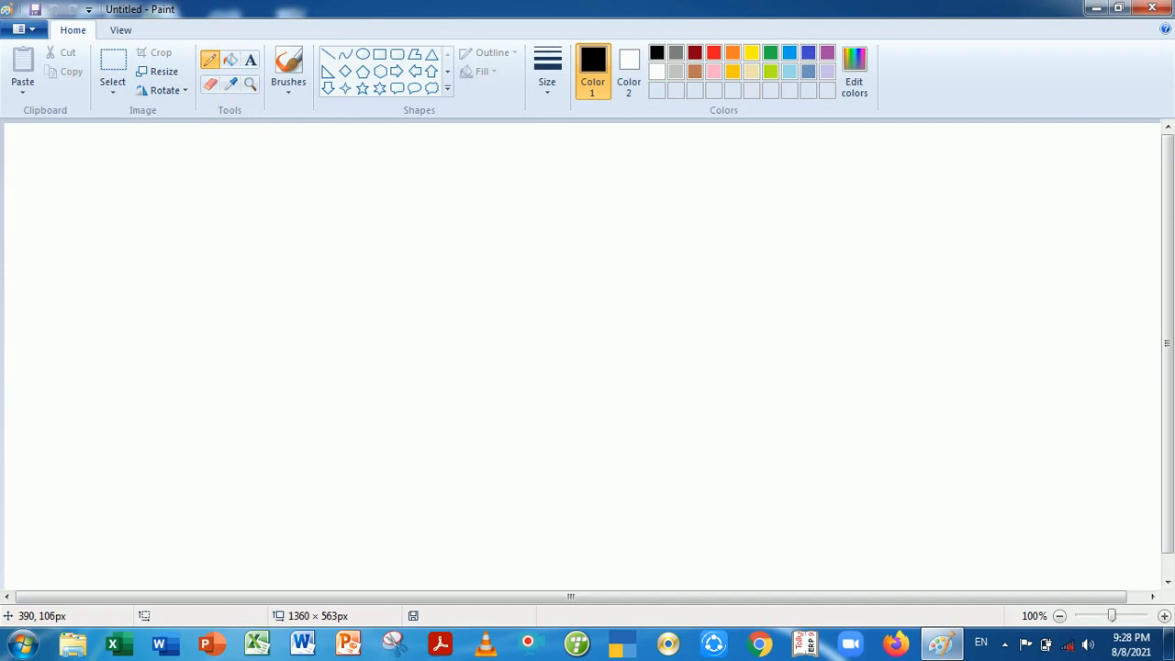
mouse_move(339, 212)
mouse_down()
mouse_move(270, 211)
mouse_move(274, 250)
mouse_move(348, 243)
mouse_move(330, 195)
mouse_move(405, 198)
mouse_move(392, 270)
mouse_move(434, 224)
mouse_move(454, 275)
mouse_move(454, 332)
mouse_move(484, 266)
mouse_move(526, 259)
mouse_move(555, 295)
mouse_move(506, 375)
mouse_move(441, 364)
mouse_move(396, 333)
mouse_move(480, 257)
mouse_move(370, 314)
mouse_move(375, 285)
mouse_move(451, 202)
mouse_move(456, 220)
mouse_move(623, 150)
mouse_move(624, 240)
mouse_move(633, 220)
mouse_move(614, 243)
mouse_move(667, 202)
mouse_move(681, 223)
mouse_move(662, 272)
mouse_move(694, 253)
mouse_move(718, 341)
mouse_move(743, 292)
mouse_move(732, 250)
mouse_move(762, 263)
mouse_up()
click(731, 52)
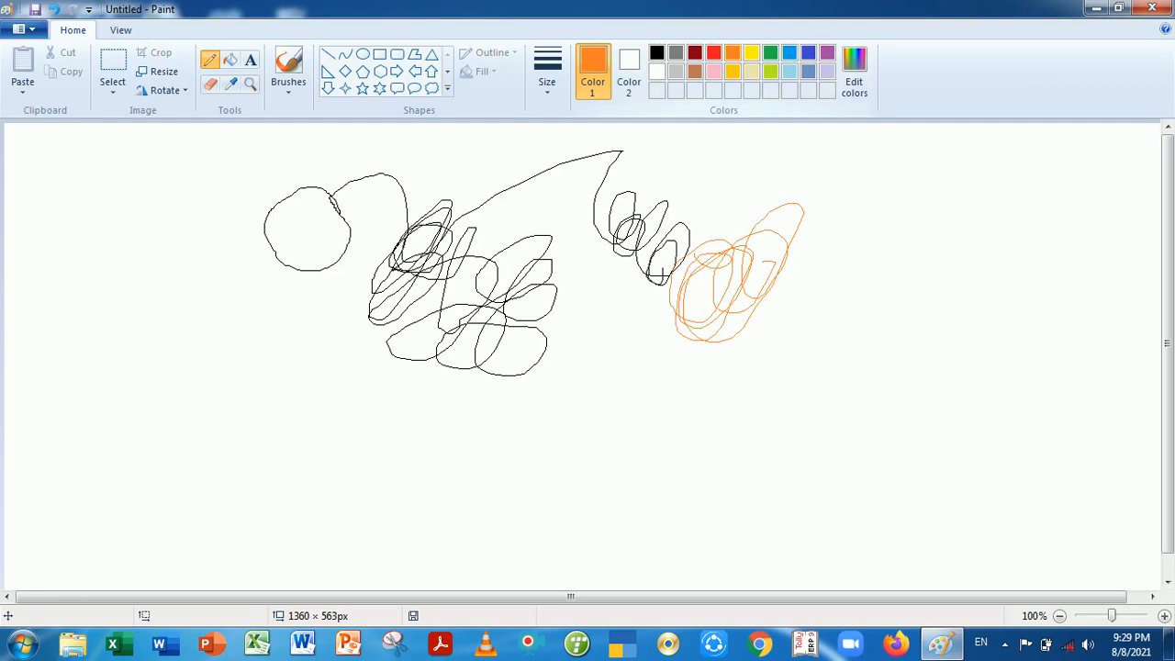
mouse_move(633, 321)
mouse_down()
mouse_move(608, 390)
mouse_move(688, 421)
mouse_up()
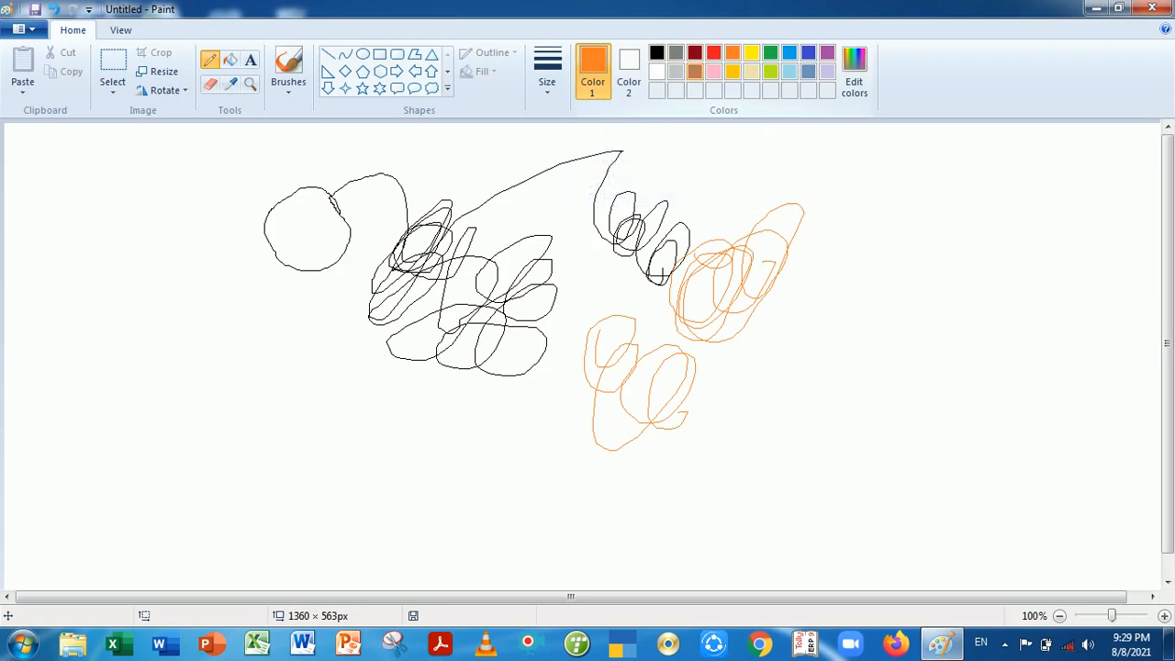
click(770, 53)
mouse_move(783, 209)
mouse_down()
mouse_move(863, 220)
mouse_move(891, 285)
mouse_move(872, 276)
mouse_move(881, 294)
mouse_up()
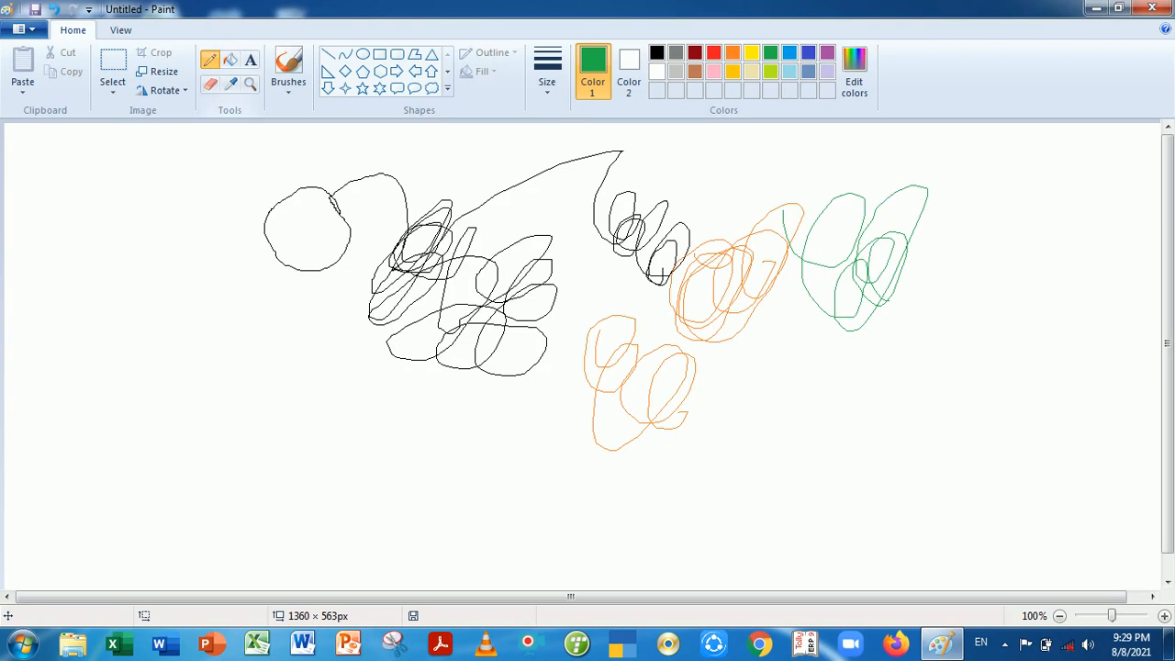
- Erase all the black, orange and green scribbles from the canvas with an enlarged Eraser
click(210, 83)
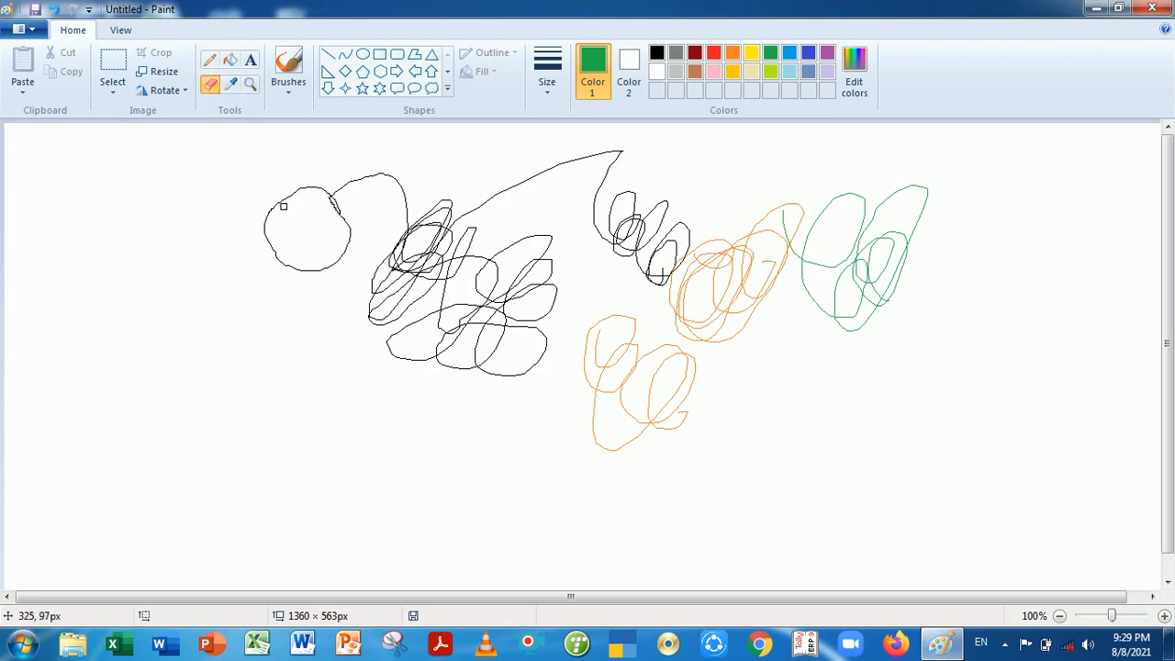
mouse_move(357, 183)
mouse_down()
mouse_move(319, 236)
mouse_move(428, 254)
mouse_move(393, 350)
mouse_move(484, 266)
mouse_move(440, 320)
mouse_up()
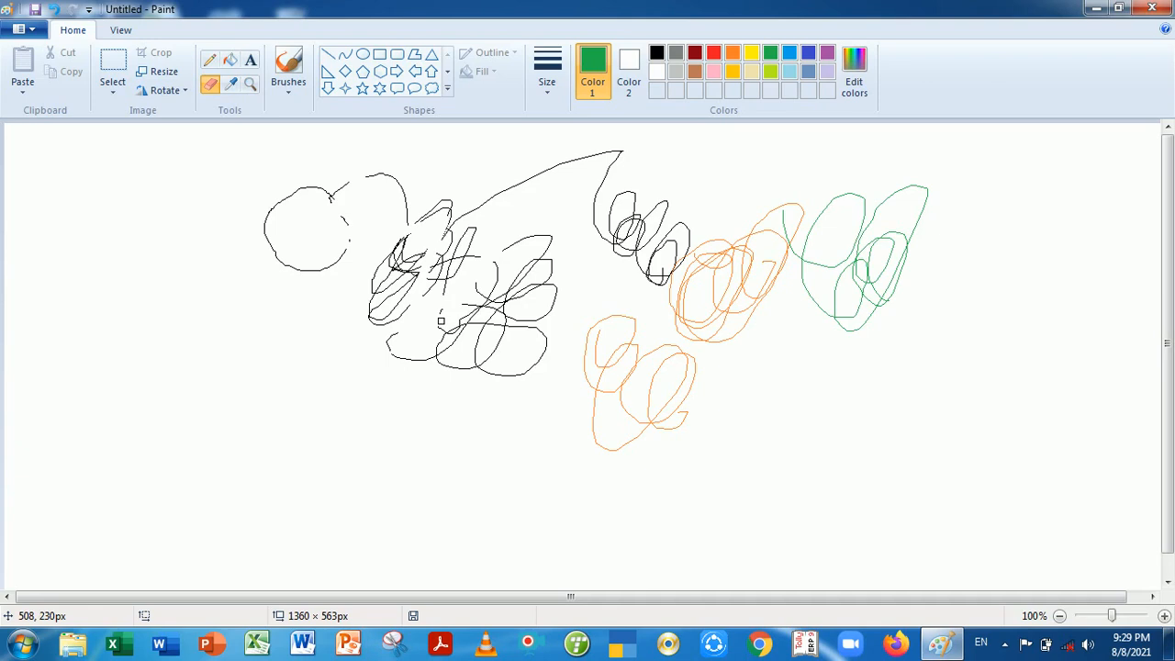
key(ctrl+plus)
key(ctrl+plus)
key(ctrl+plus)
key(ctrl+plus)
key(ctrl+plus)
key(ctrl+plus)
key(ctrl+plus)
key(ctrl+plus)
key(ctrl+minus)
key(ctrl+minus)
key(ctrl+plus)
key(ctrl+plus)
mouse_move(440, 320)
mouse_down()
mouse_move(564, 249)
mouse_move(506, 331)
mouse_move(404, 364)
mouse_move(398, 279)
mouse_move(416, 203)
mouse_move(389, 224)
mouse_move(348, 205)
mouse_move(286, 237)
mouse_move(296, 189)
mouse_move(313, 240)
mouse_move(363, 174)
mouse_move(397, 177)
mouse_move(398, 285)
mouse_move(448, 282)
mouse_move(568, 204)
mouse_move(625, 282)
mouse_move(602, 292)
mouse_move(622, 207)
mouse_move(654, 151)
mouse_move(691, 214)
mouse_move(522, 401)
mouse_move(522, 370)
mouse_move(640, 409)
mouse_move(789, 216)
mouse_move(842, 178)
mouse_move(894, 175)
mouse_move(918, 209)
mouse_move(955, 216)
mouse_move(947, 198)
mouse_move(863, 232)
mouse_move(796, 201)
mouse_move(730, 241)
mouse_move(726, 220)
mouse_move(786, 227)
mouse_move(766, 299)
mouse_move(780, 328)
mouse_move(825, 291)
mouse_up()
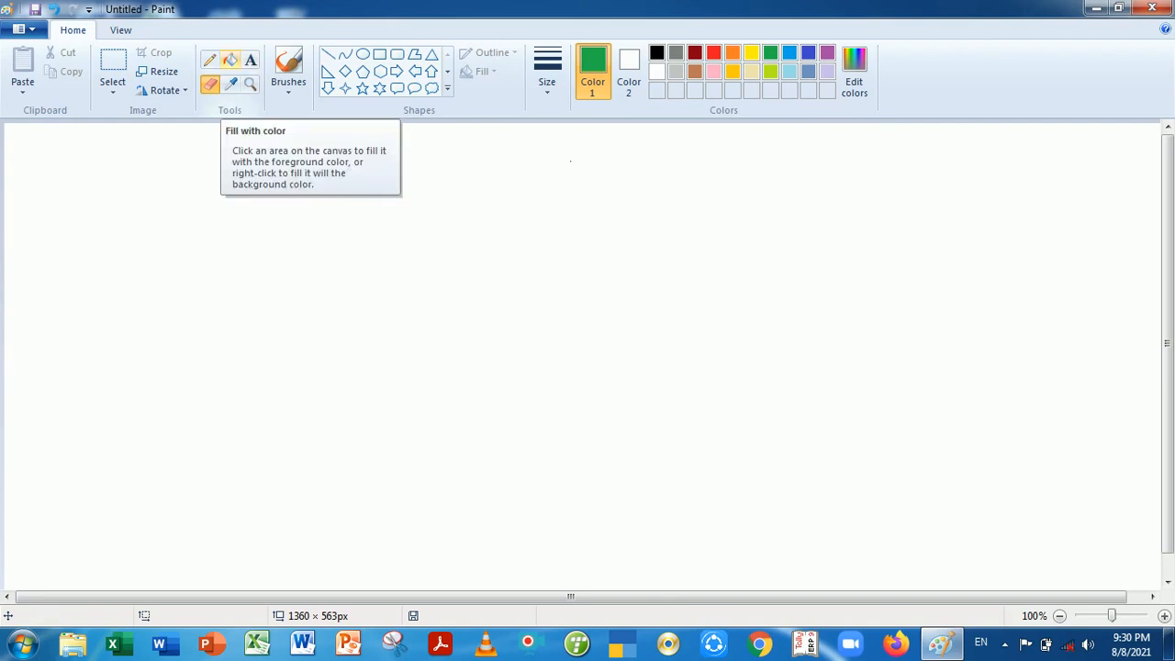
- Try filling the whole canvas with light pink, undo and redo the fill, and return the canvas to white
click(230, 61)
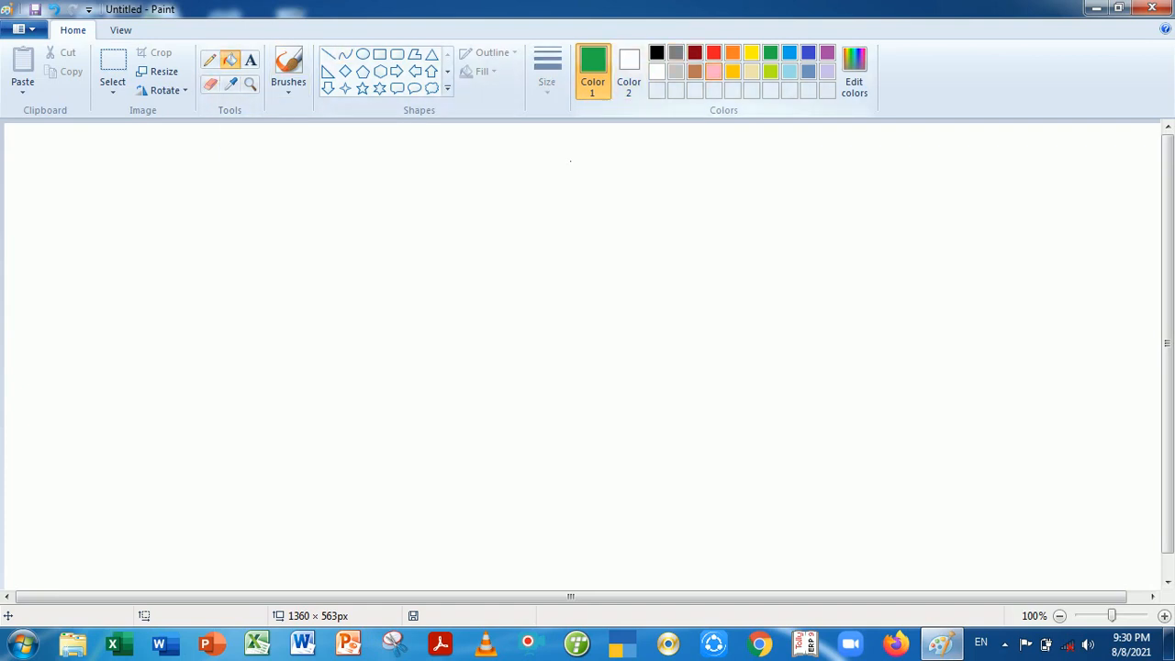
click(713, 72)
click(637, 197)
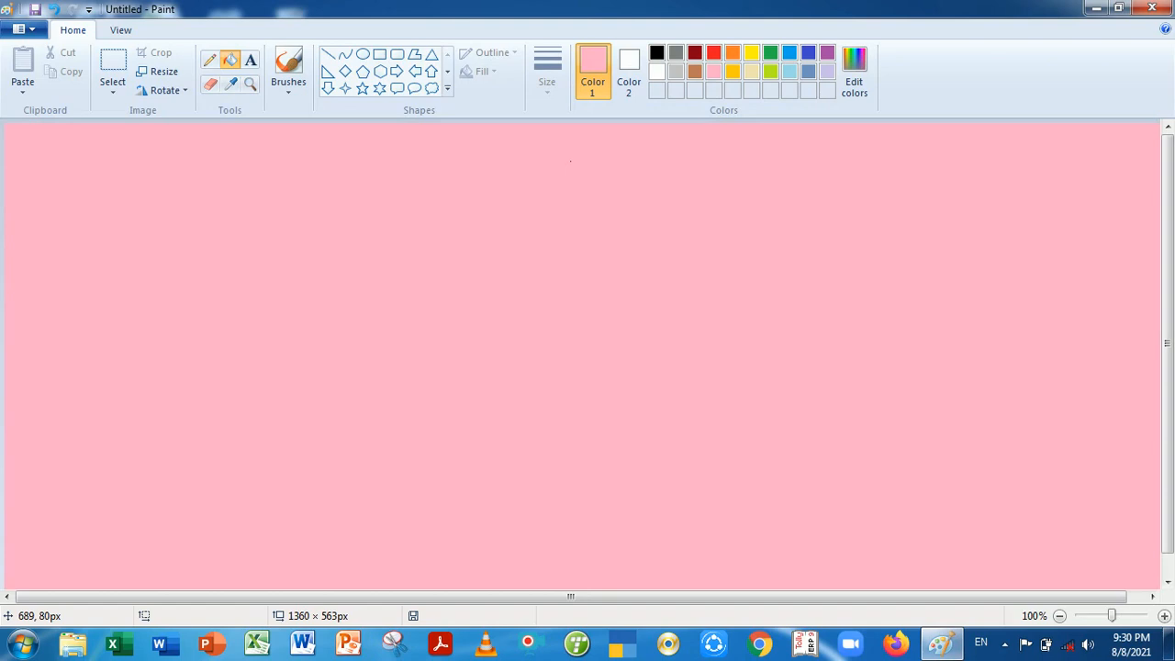
key(ctrl+z)
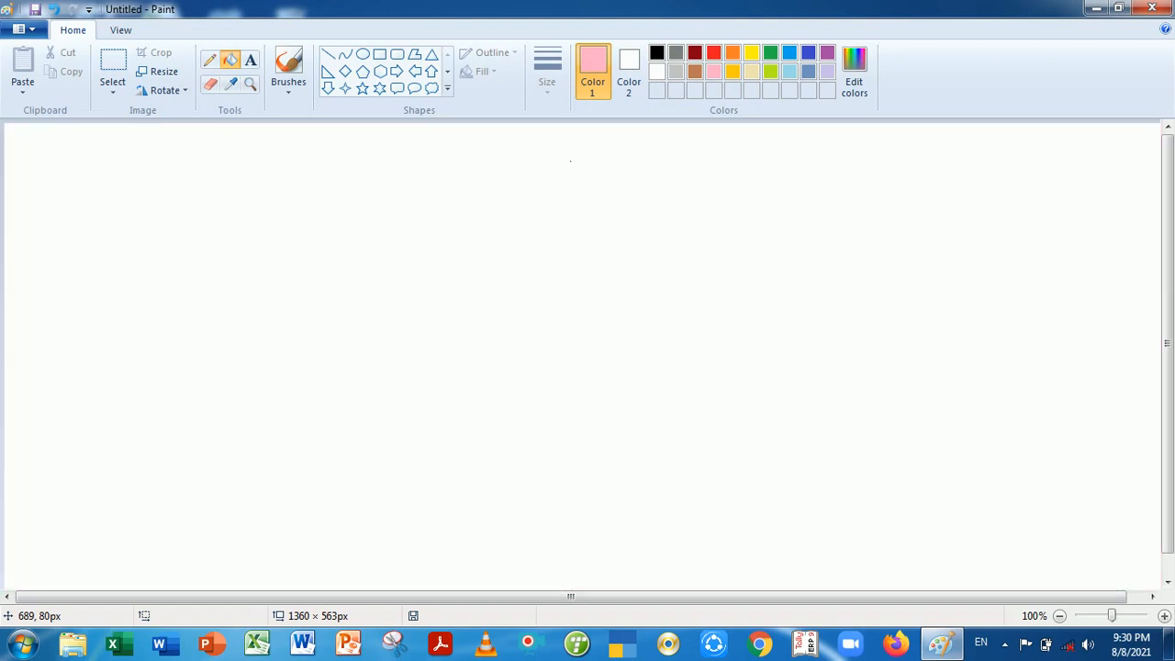
key(ctrl+y)
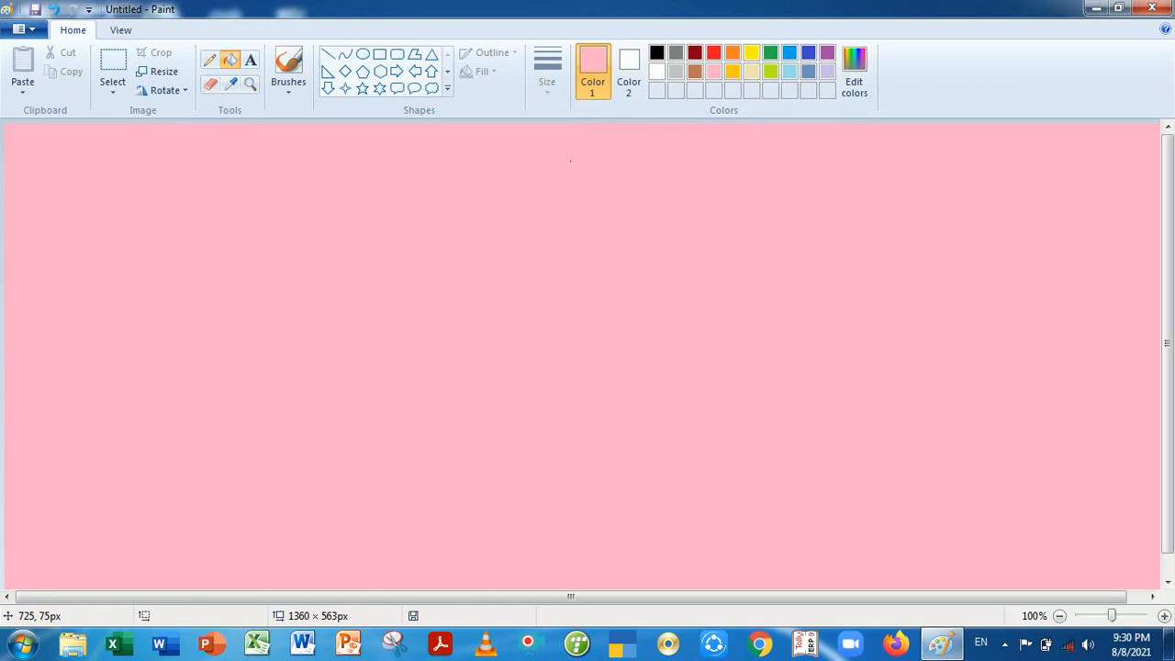
right_click(570, 160)
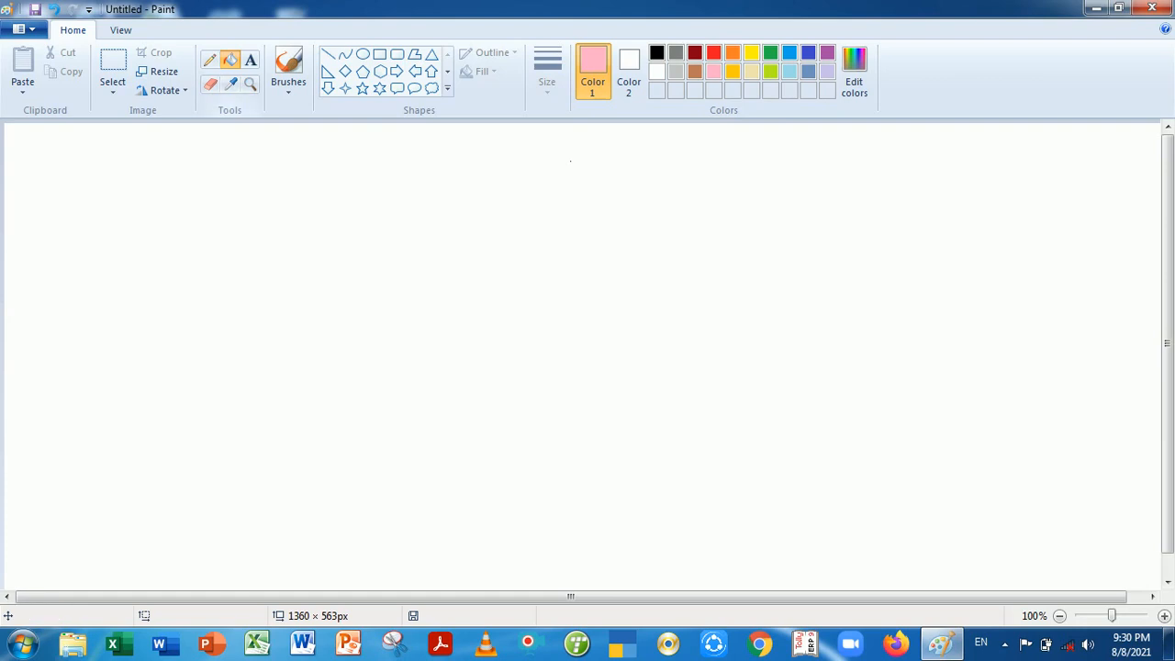
- Place a text box near the canvas's upper-left corner, keeping the Algerian font, and set the font size to 72
click(250, 60)
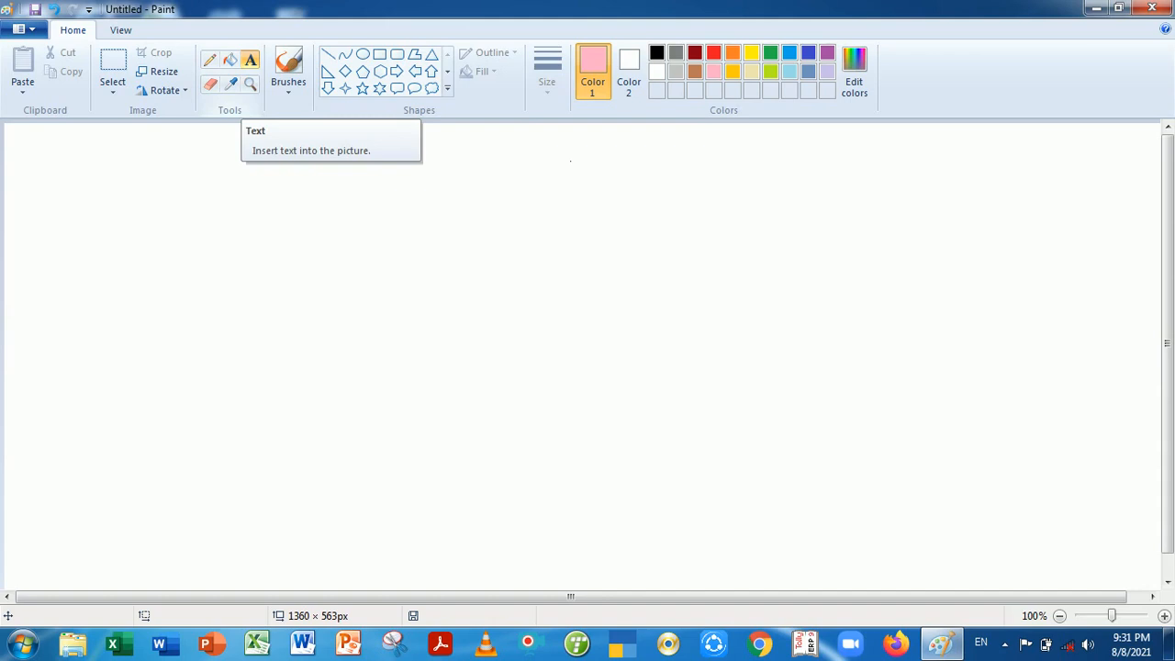
click(37, 183)
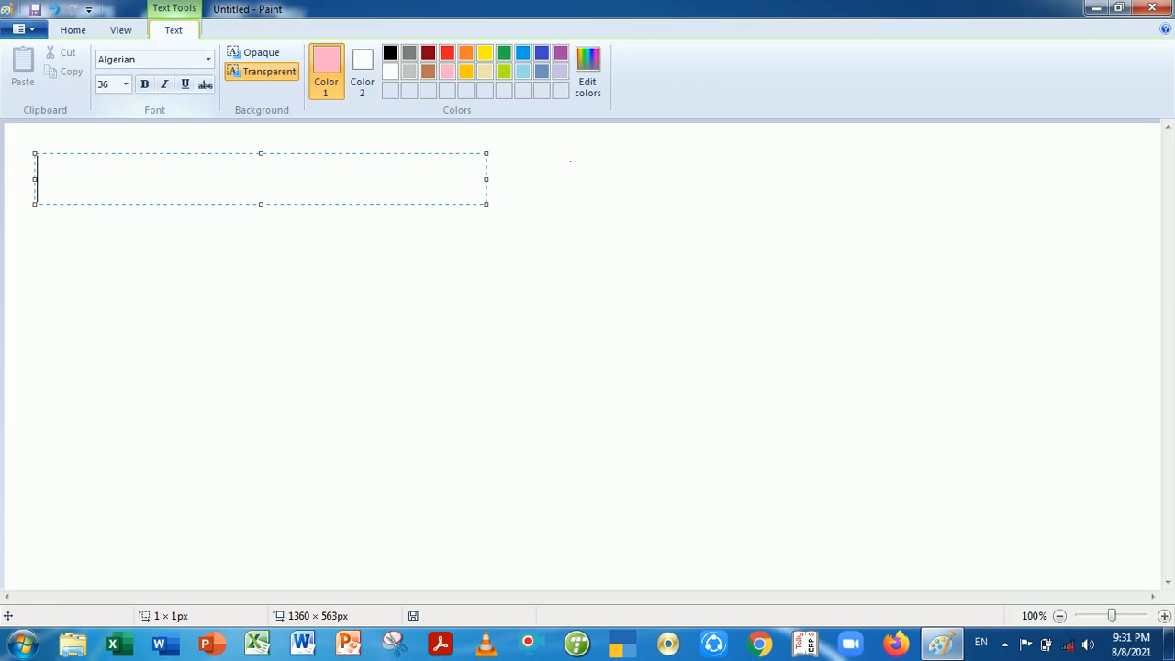
click(208, 59)
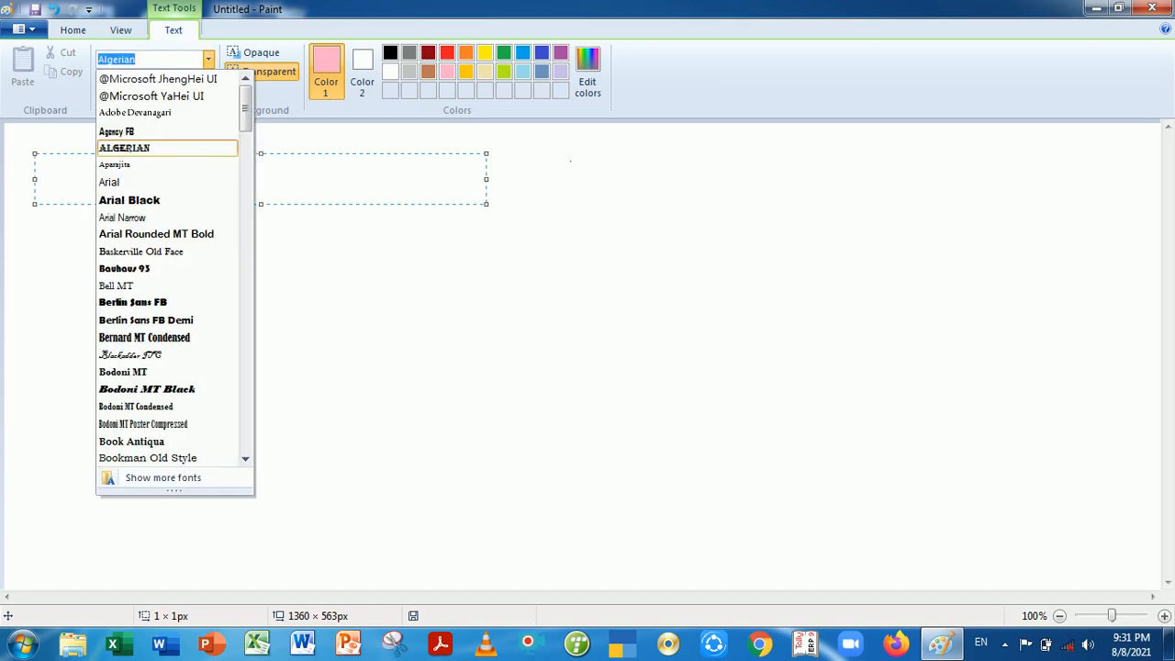
click(278, 266)
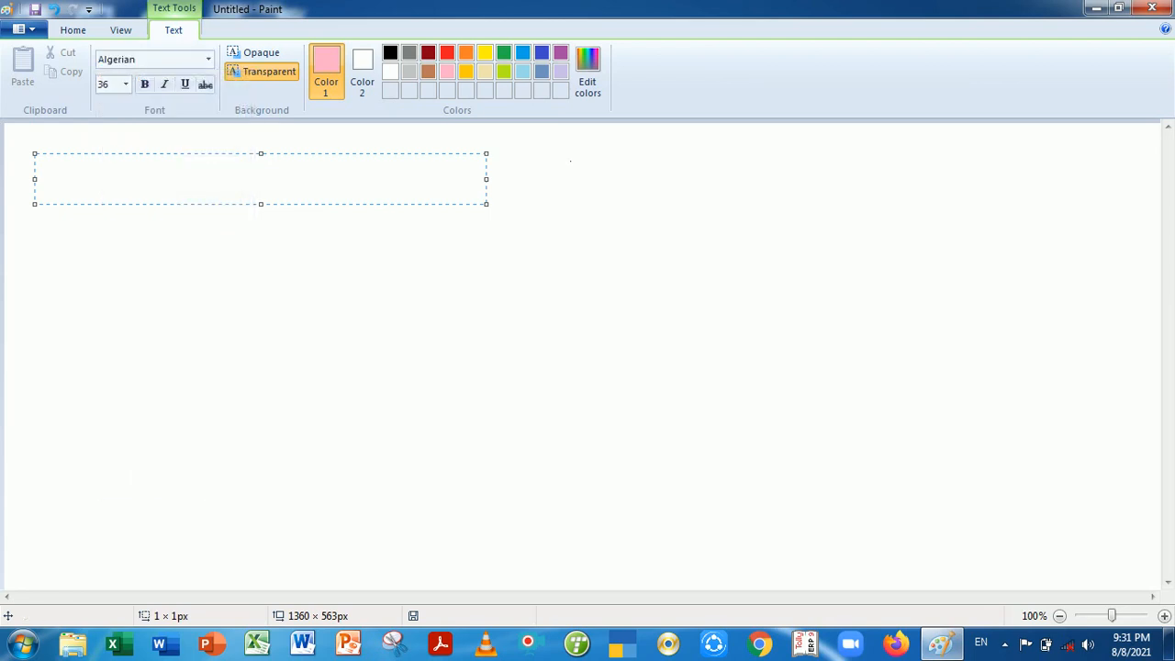
click(126, 84)
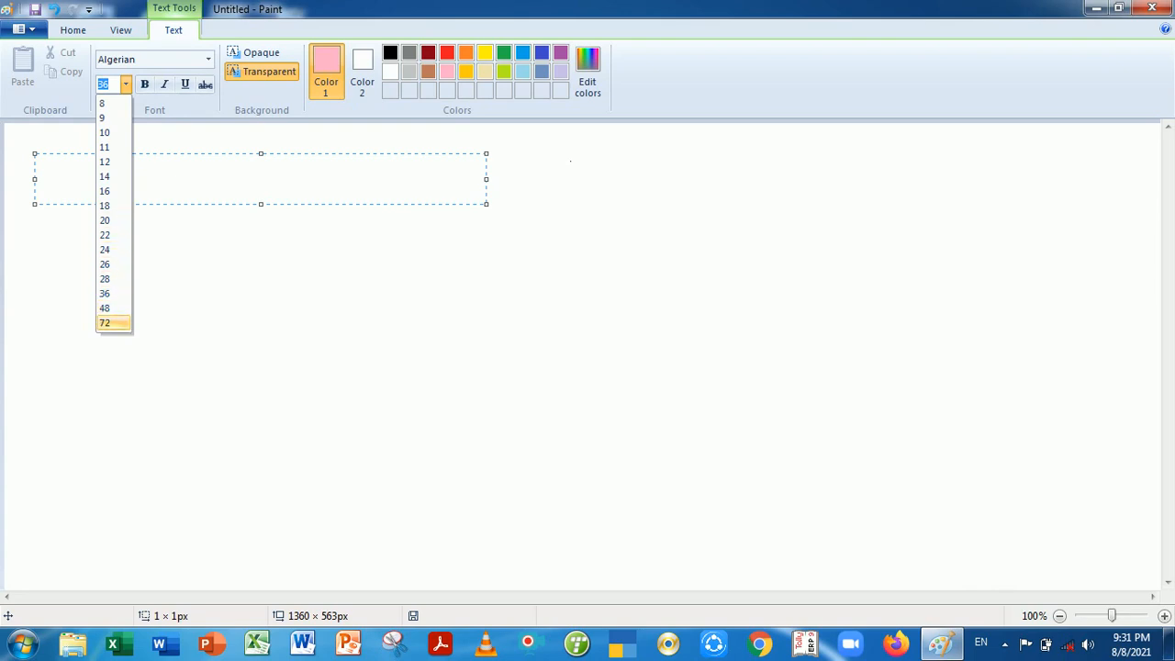
click(105, 322)
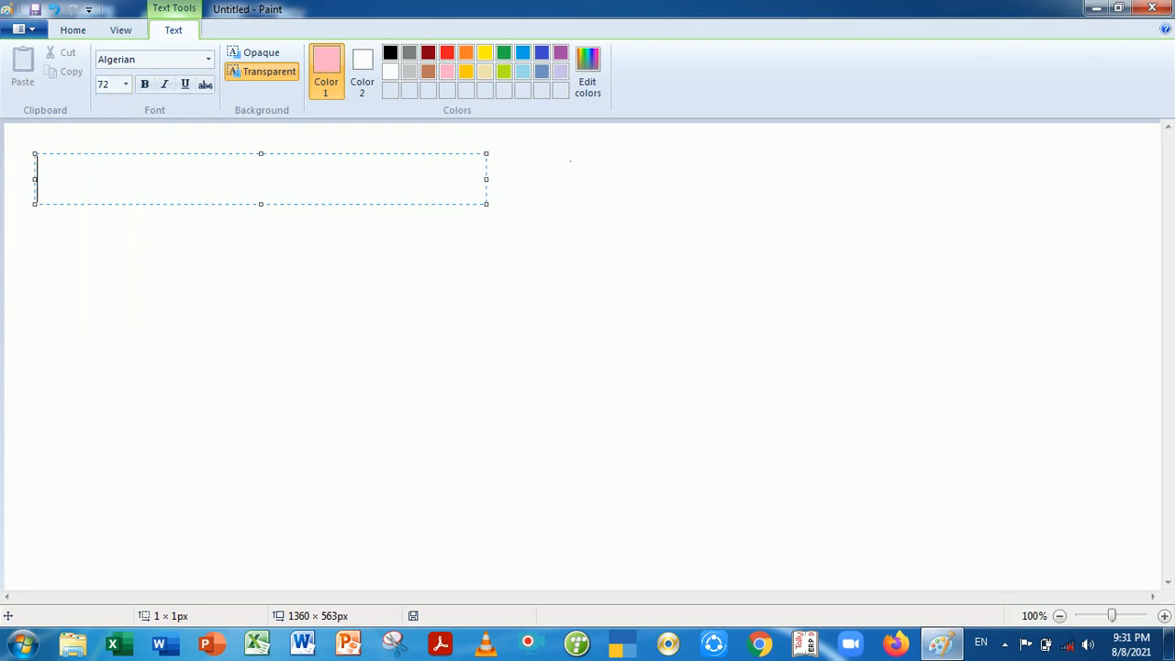
- Clear the pink trial letters, set the text colour to indigo and enter INDIA in the text box
text(IN)
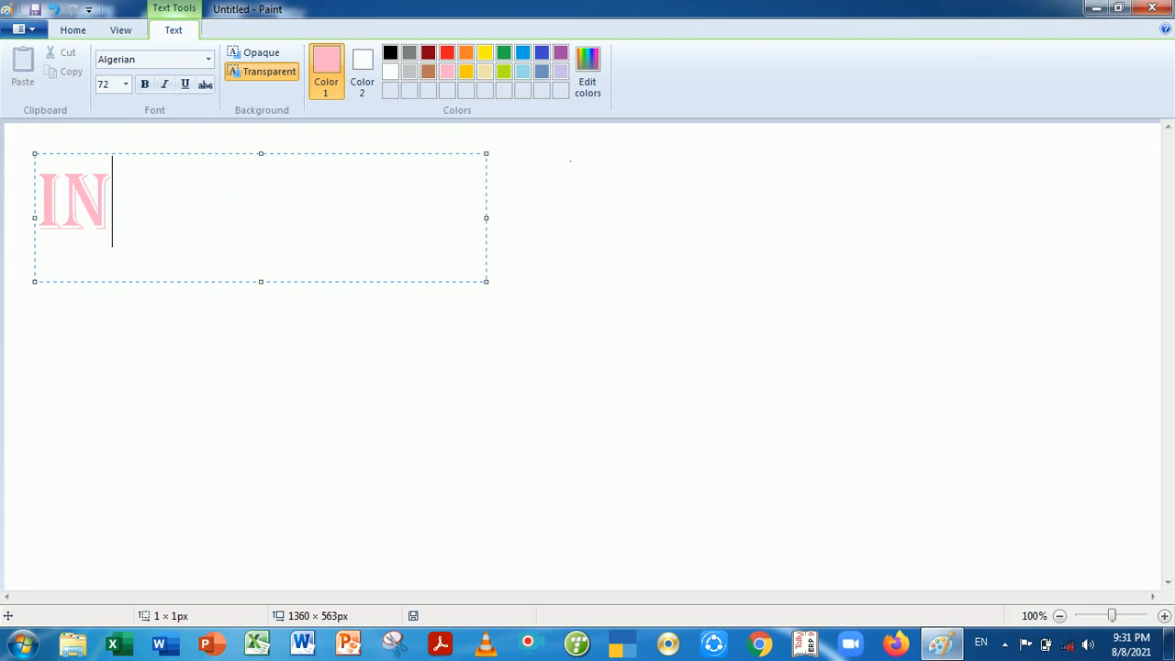
key(BackSpace)
key(BackSpace)
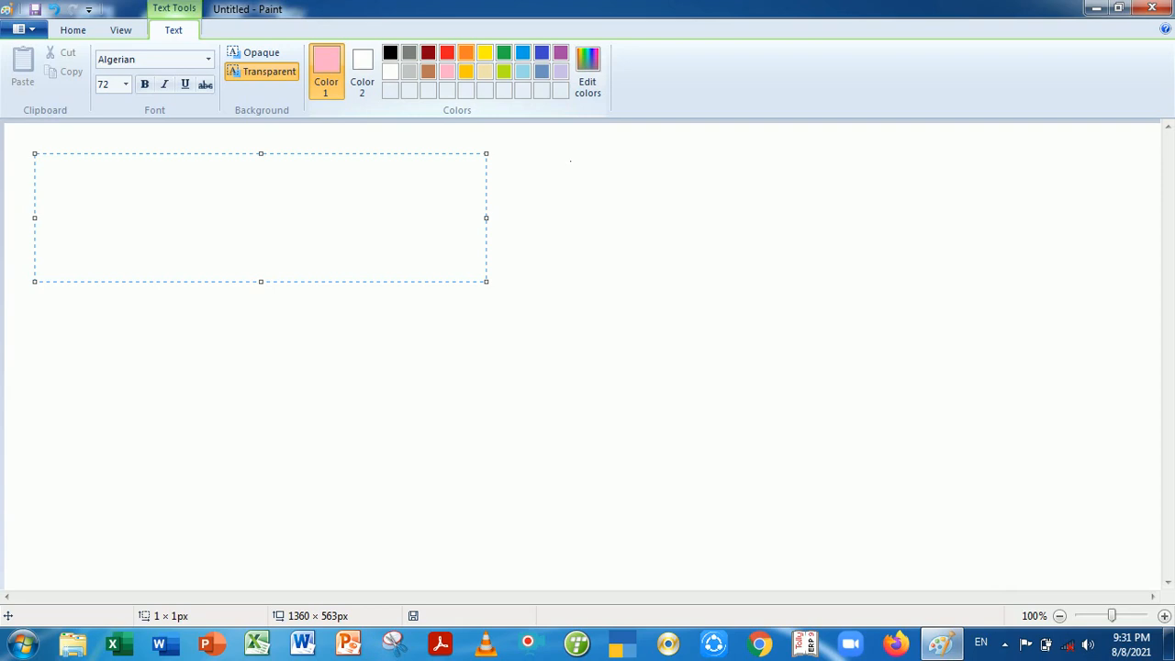
click(541, 53)
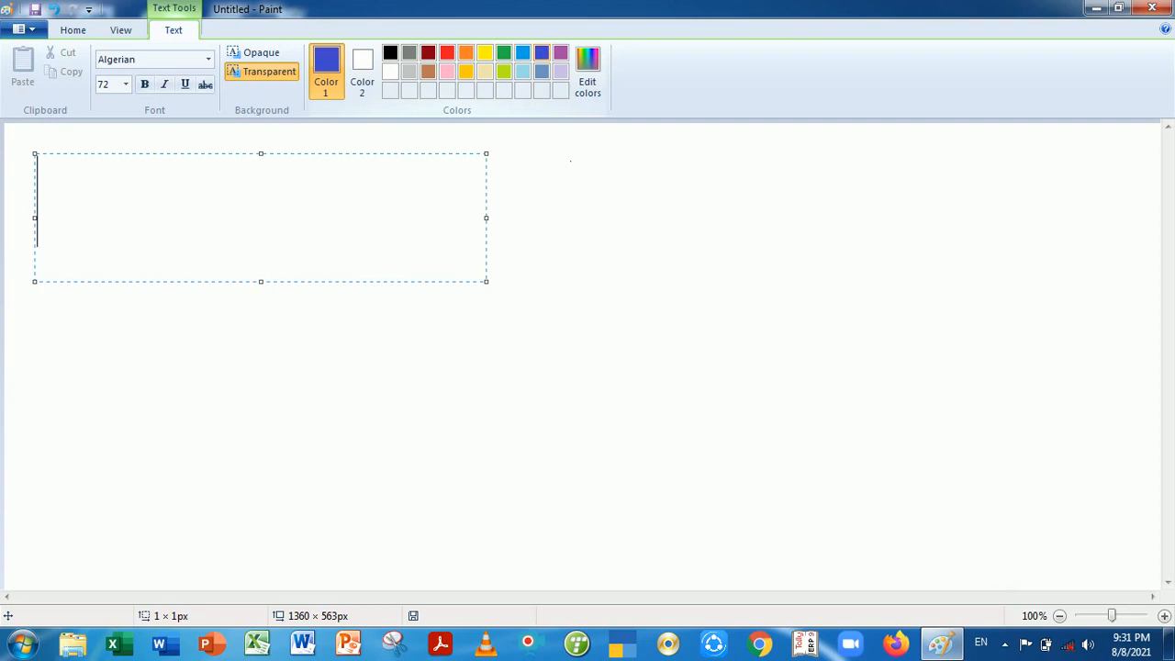
text(INDIA)
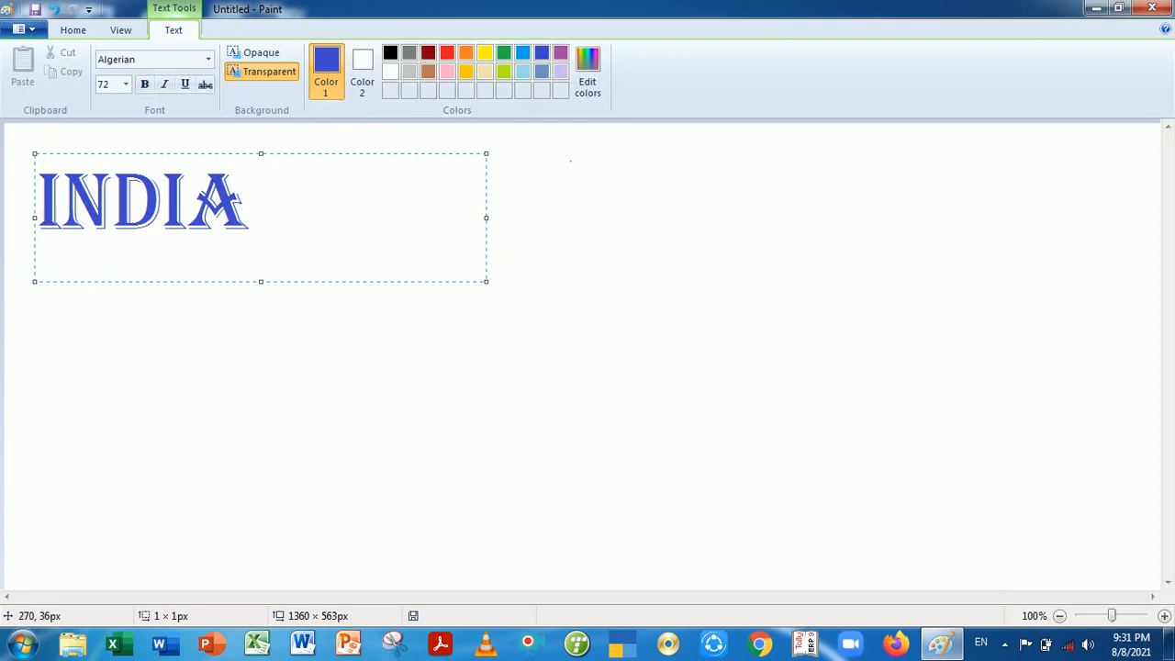
- Move the text box right and slightly down on the canvas, and add the word THE after INDIA
drag(252, 158, 378, 195)
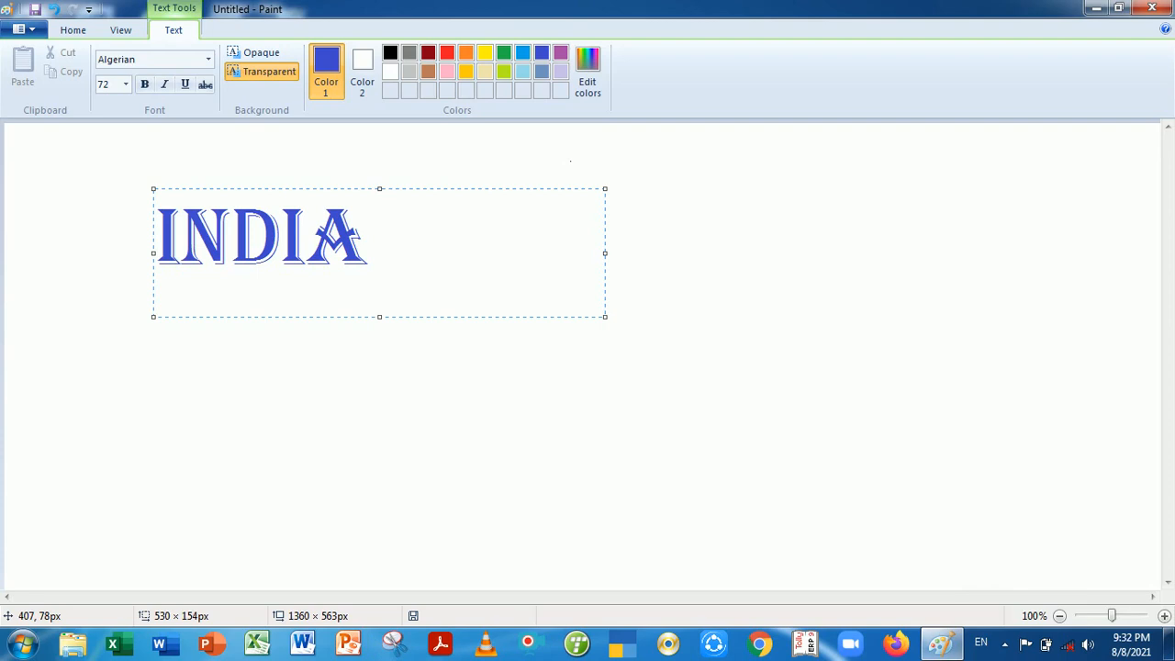
text(H)
key(BackSpace)
text(THE)
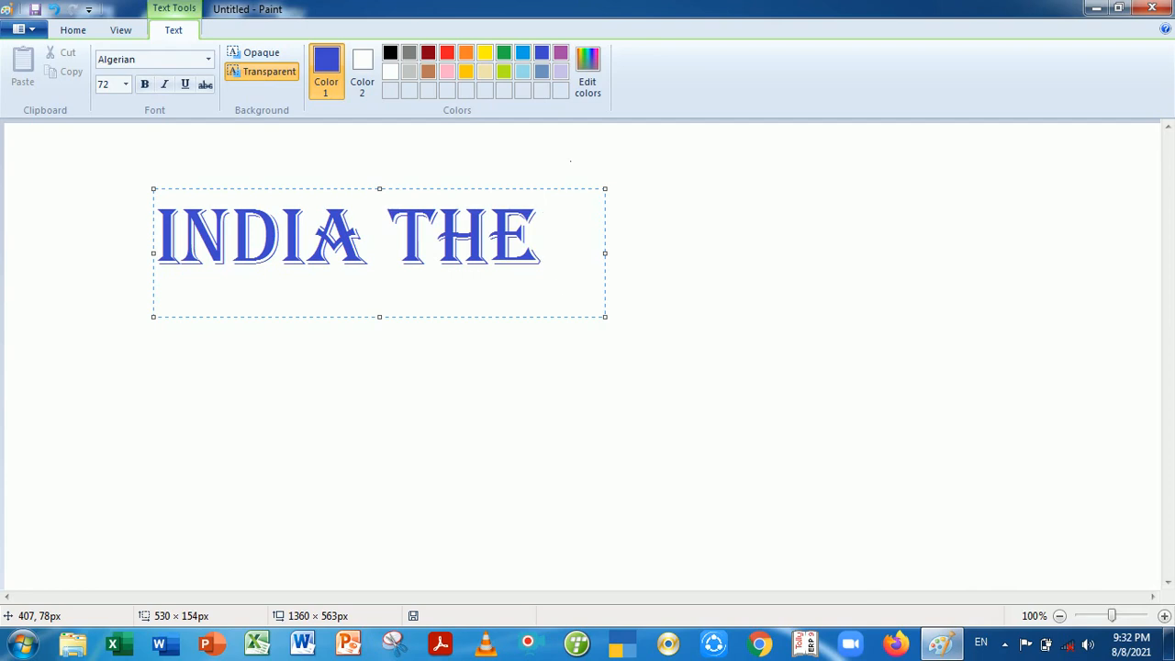
- Select the text INDIA THE from its first character to its last
key(Home)
key(shift+Right)
key(shift+Right)
key(shift+Right)
key(shift+Right)
key(shift+Right)
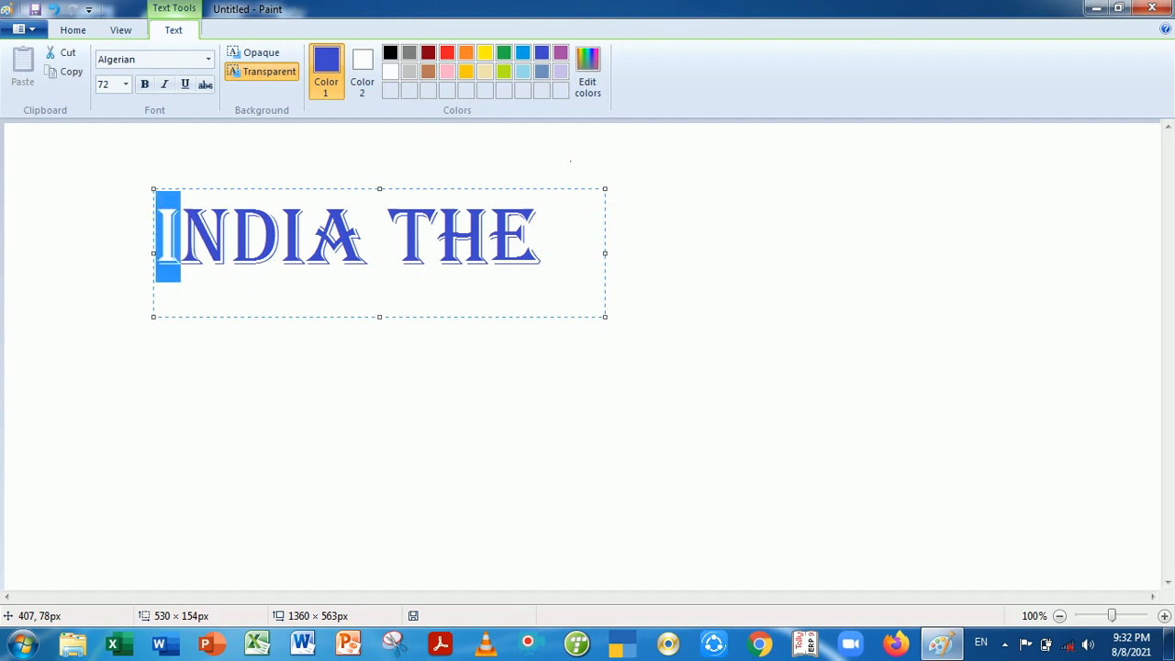
key(shift+Right)
key(shift+Right)
key(shift+Right)
key(shift+Right)
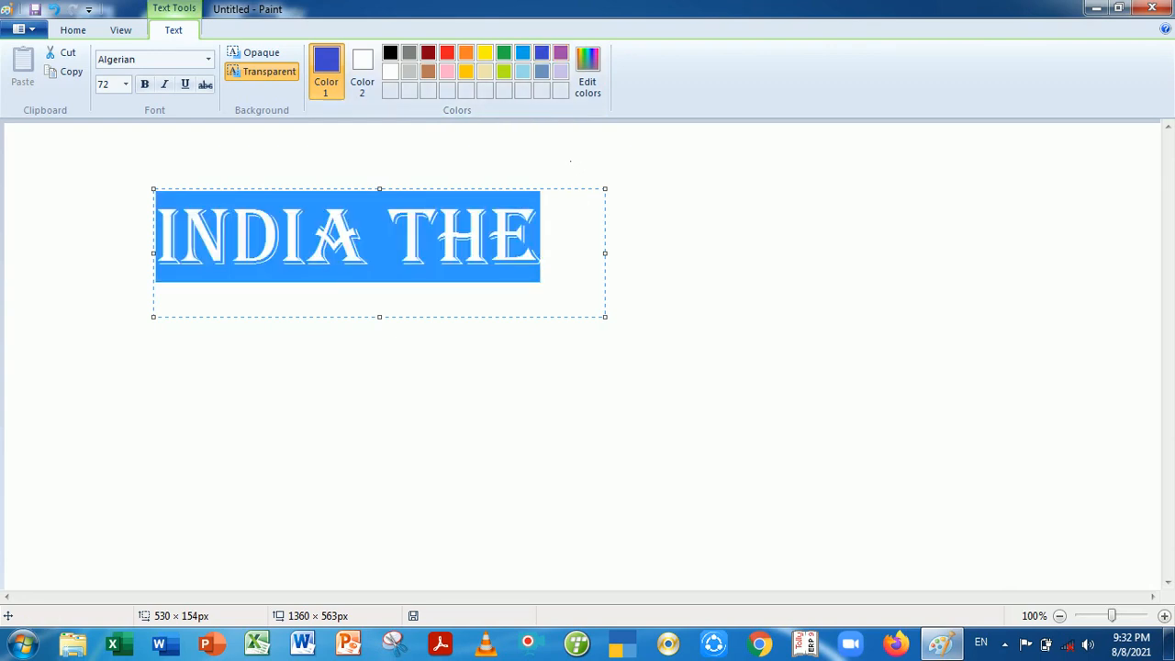
- Deselect the text and delete the word THE after INDIA in the text box
click(561, 236)
key(BackSpace)
key(BackSpace)
key(BackSpace)
key(BackSpace)
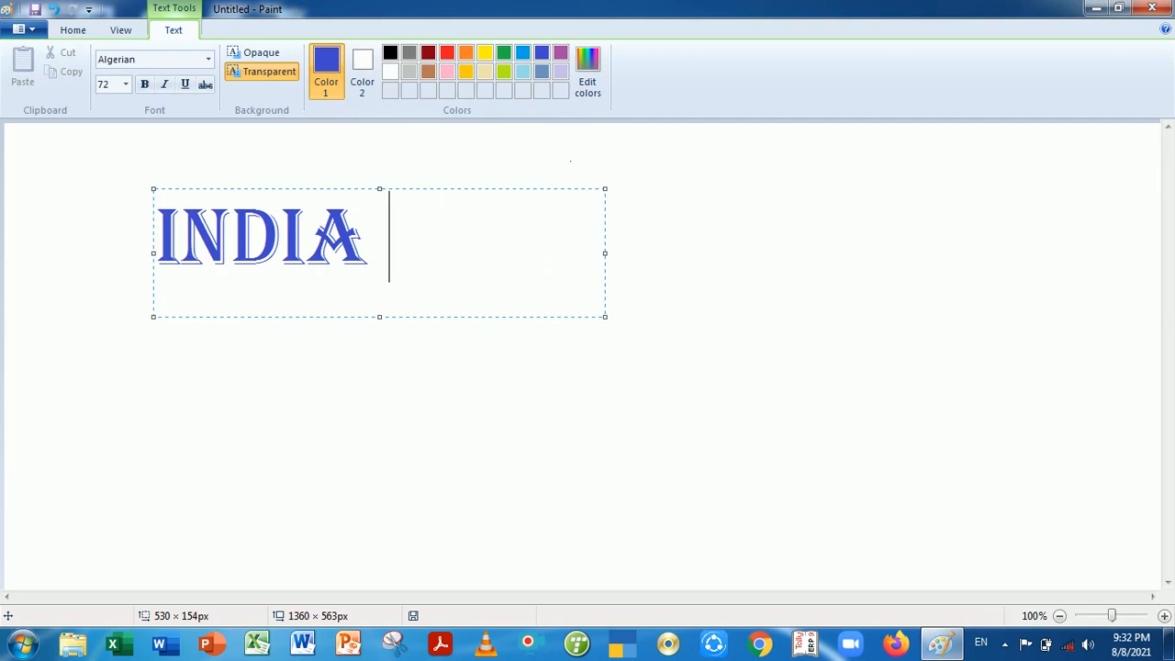
- Select the word INDIA and increase its font size step by step to 180
key(Home)
key(shift+Right)
key(shift+Right)
key(shift+Right)
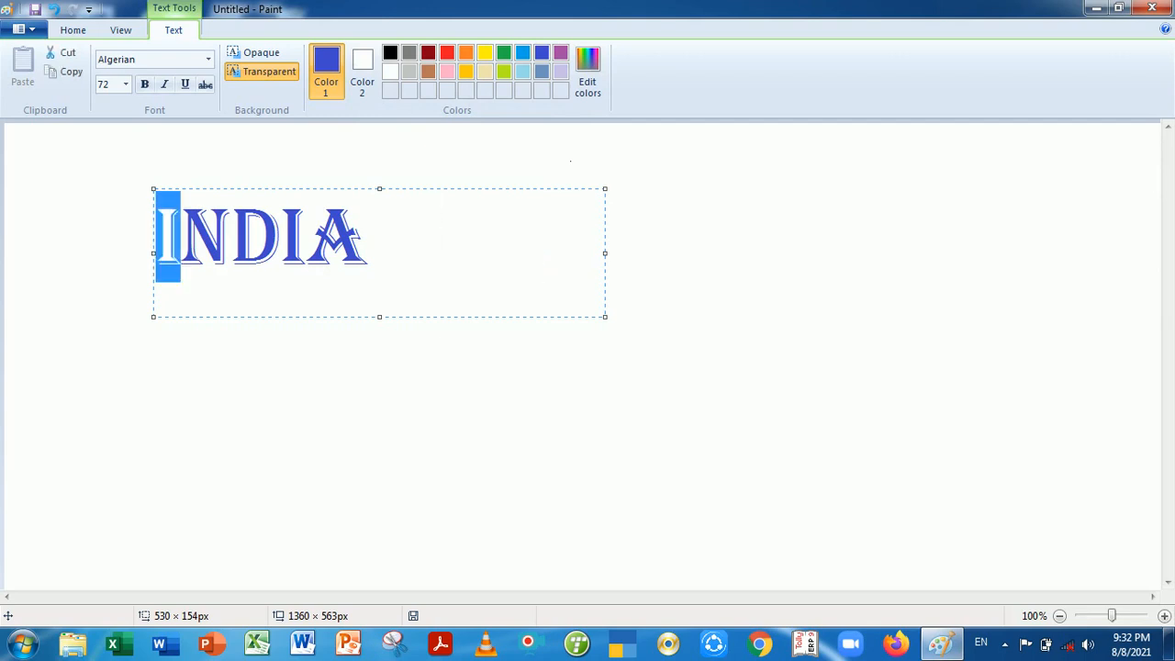
key(shift+Right)
key(shift+Right)
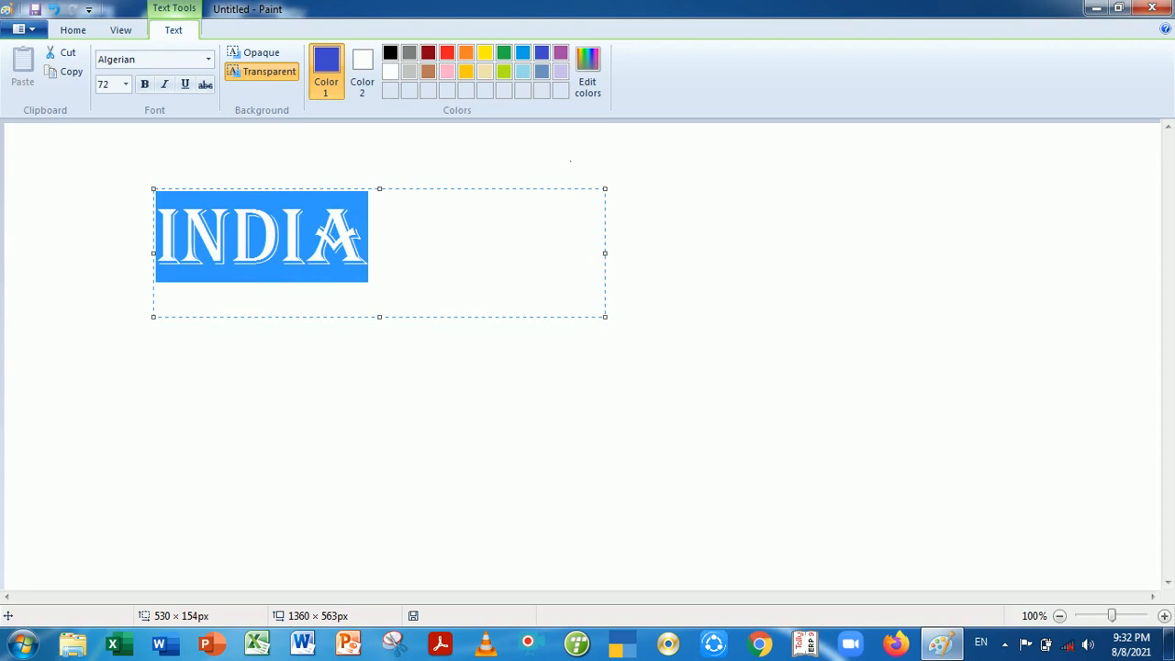
key(ctrl+shift+period)
key(ctrl+shift+period)
key(ctrl+shift+period)
key(ctrl+shift+period)
key(ctrl+shift+period)
key(ctrl+shift+period)
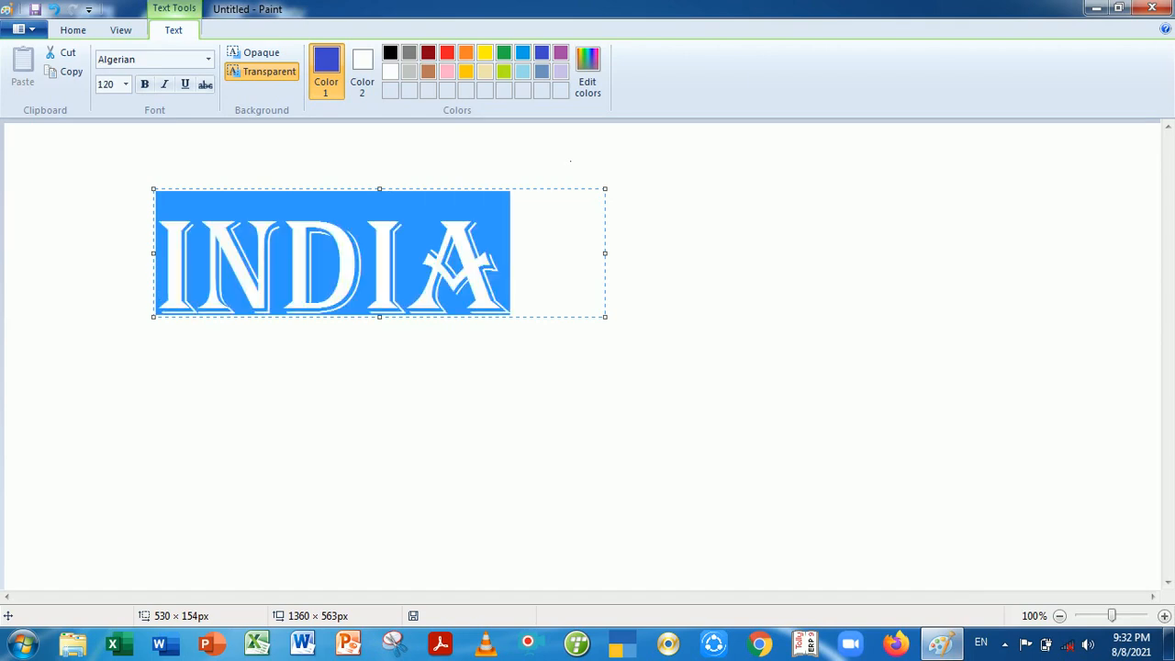
key(ctrl+shift+period)
key(ctrl+shift+period)
key(ctrl+shift+period)
key(ctrl+shift+period)
key(ctrl+shift+period)
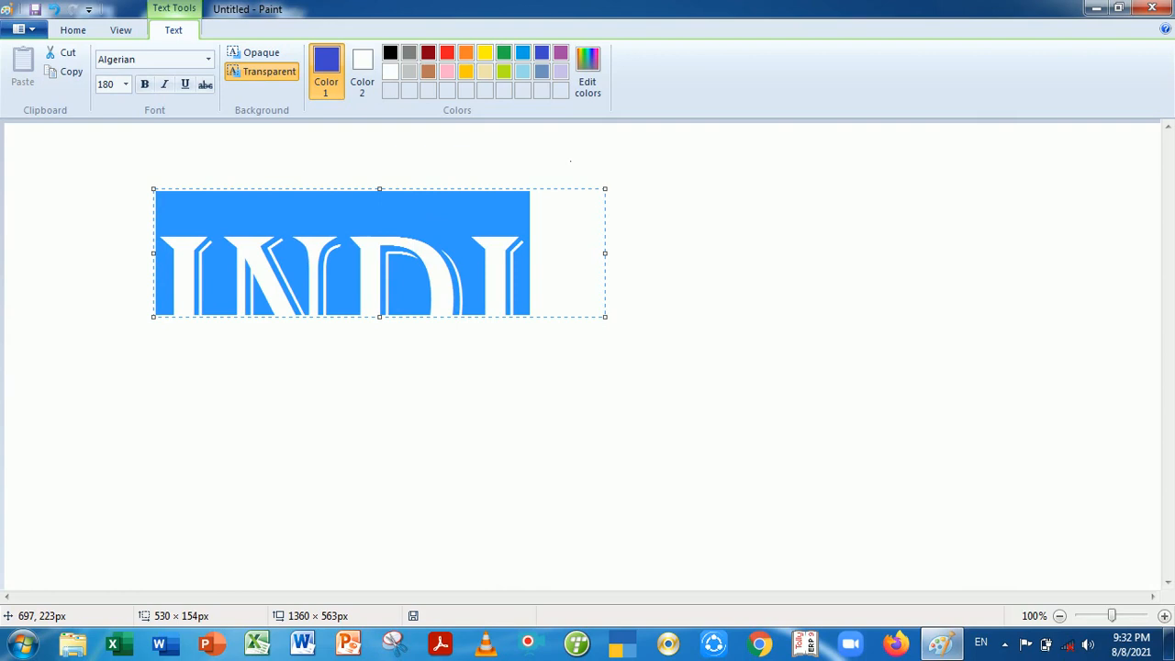
- Enlarge the text box to about 1204 × 417 px and increase the font size of INDIA to 340
drag(604, 317, 1057, 542)
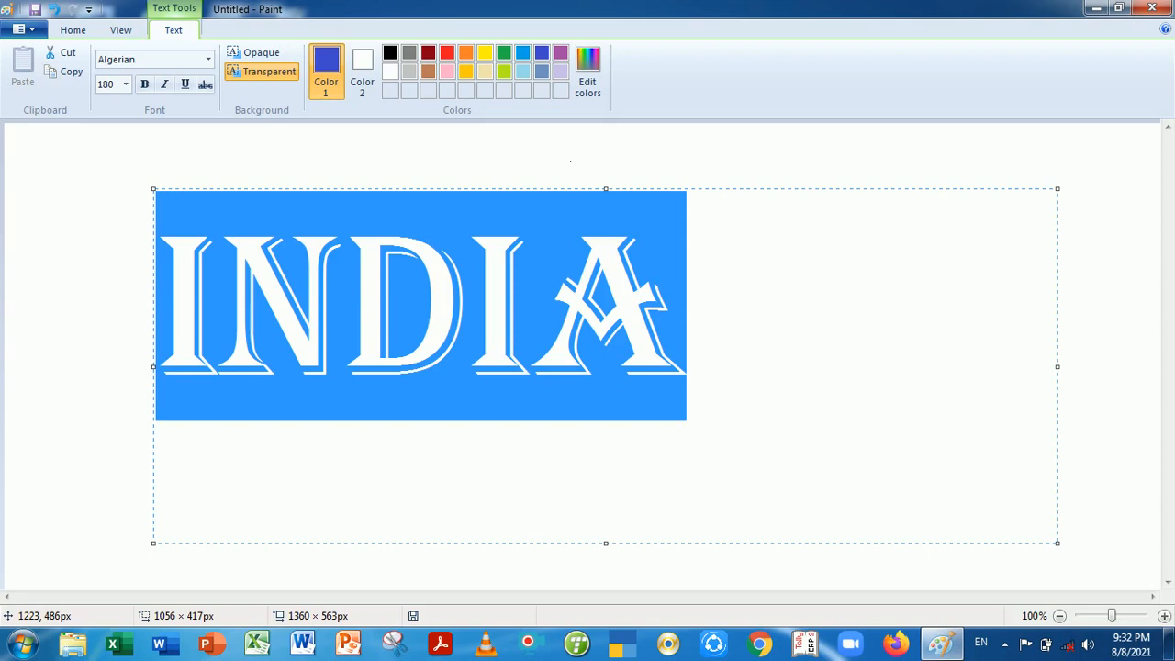
drag(153, 189, 26, 192)
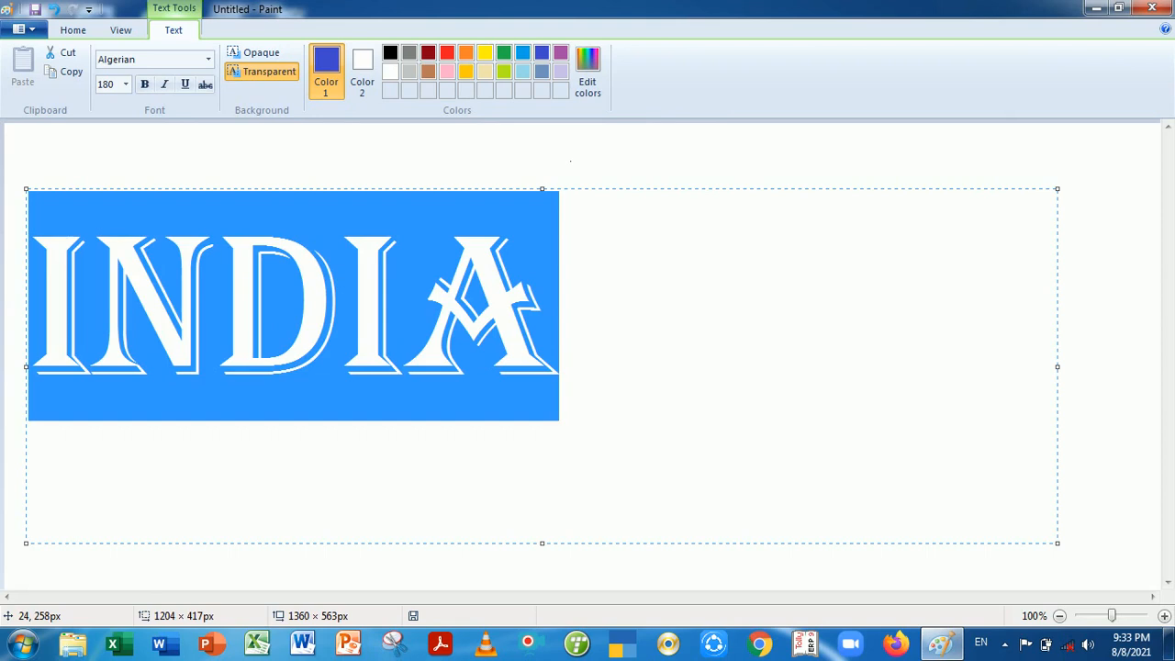
key(ctrl+shift+period)
key(ctrl+shift+period)
key(ctrl+shift+period)
key(ctrl+shift+period)
key(ctrl+shift+period)
key(ctrl+shift+period)
key(ctrl+shift+period)
key(ctrl+shift+period)
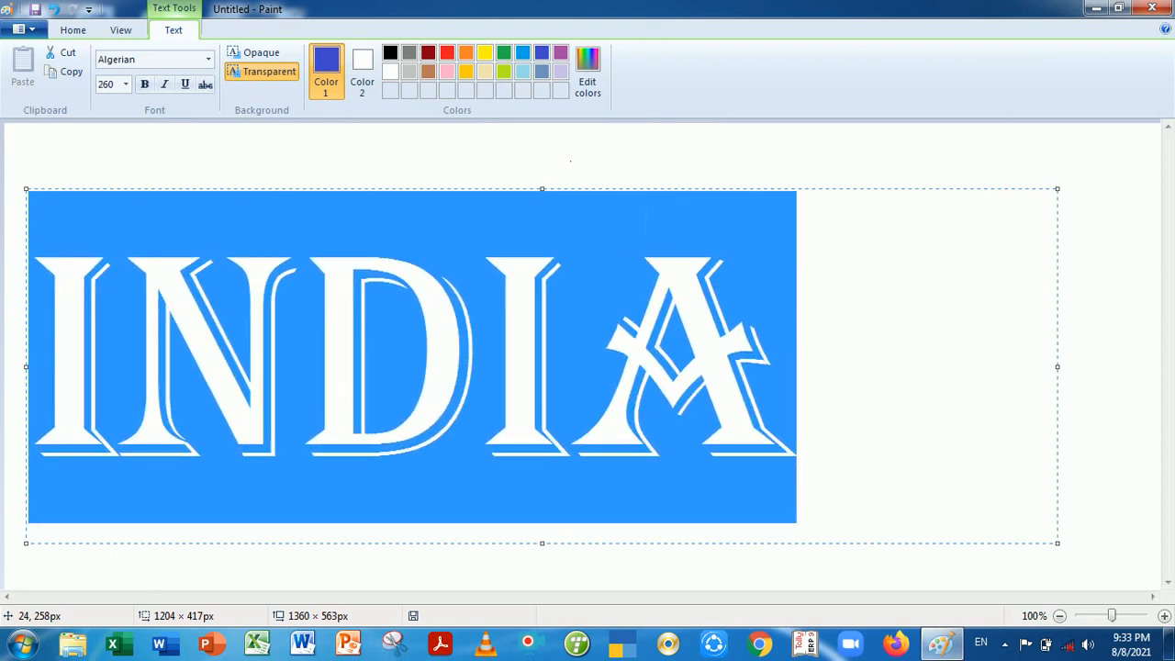
key(ctrl+shift+period)
key(ctrl+shift+period)
key(ctrl+shift+period)
key(ctrl+shift+period)
key(ctrl+shift+period)
key(ctrl+shift+period)
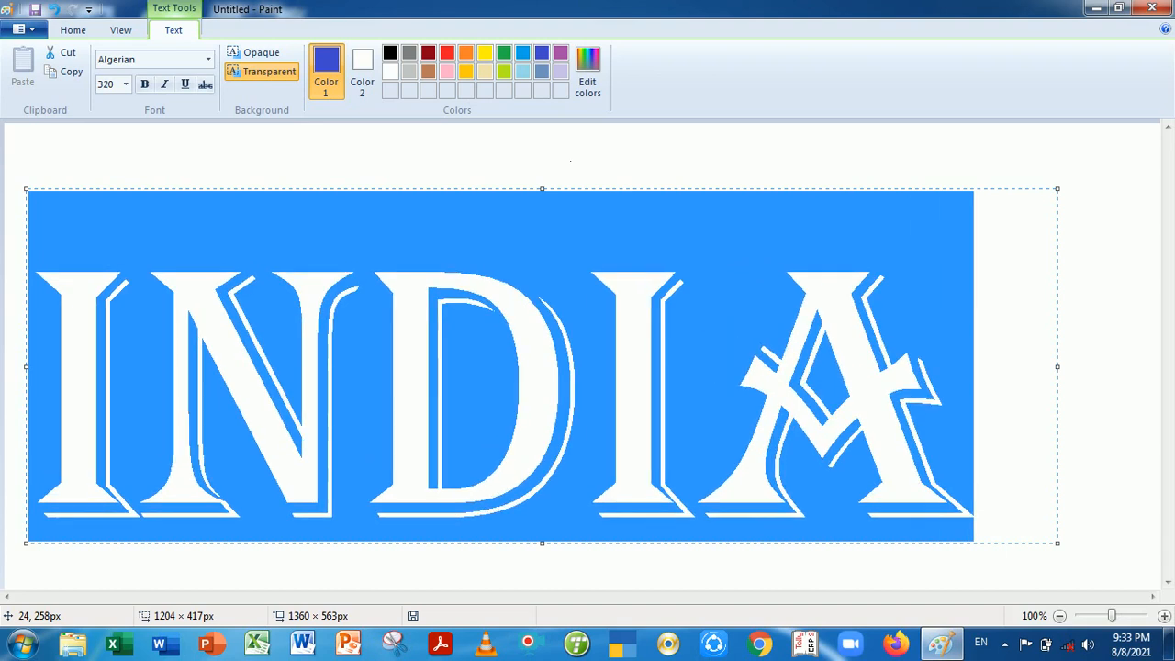
key(ctrl+shift+period)
key(ctrl+shift+period)
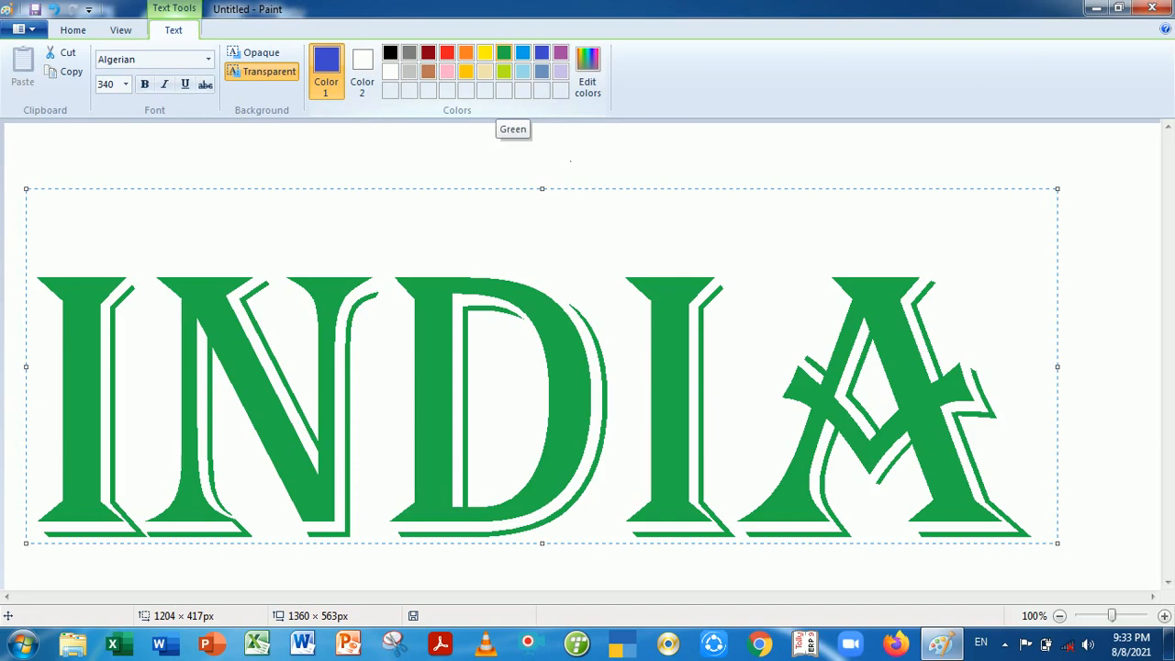
- Colour the word INDIA green and commit the text to the canvas
click(504, 53)
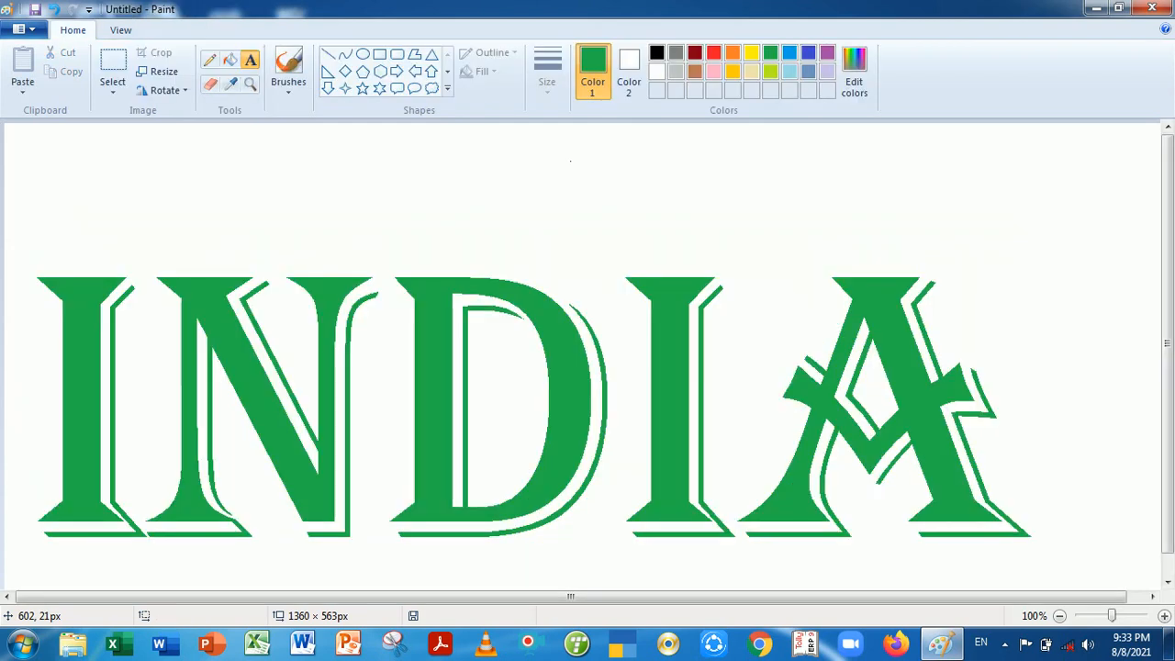
click(557, 145)
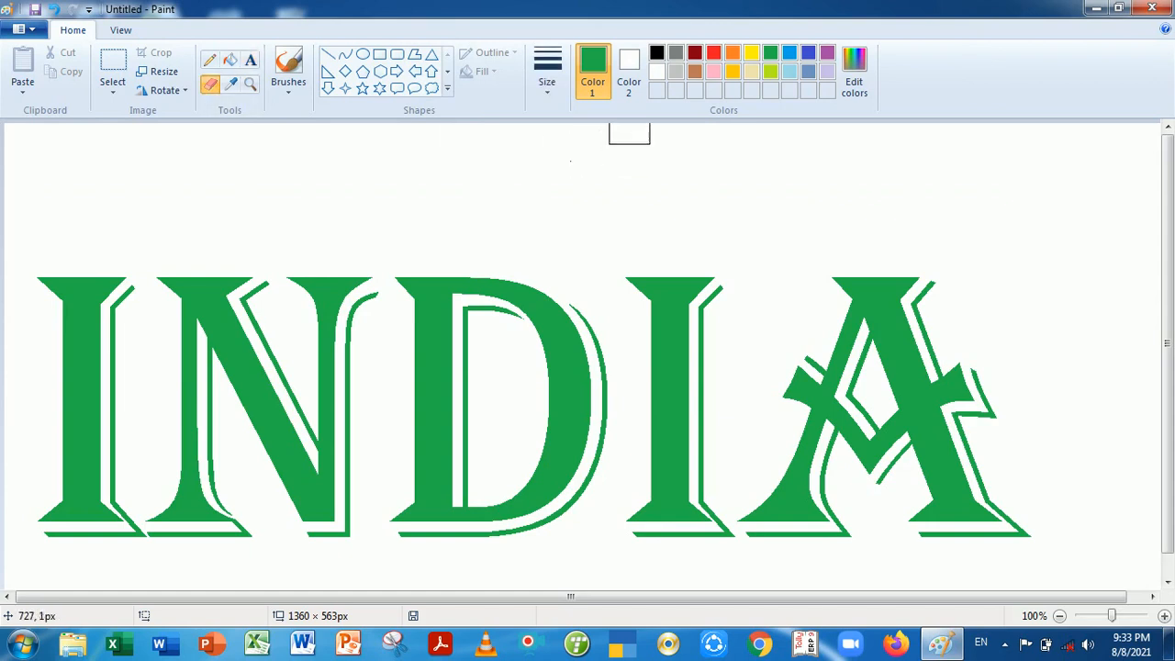
- Set Color 2 to turquoise and use the Eraser to recolour most of the first I and the left part of the N
click(628, 69)
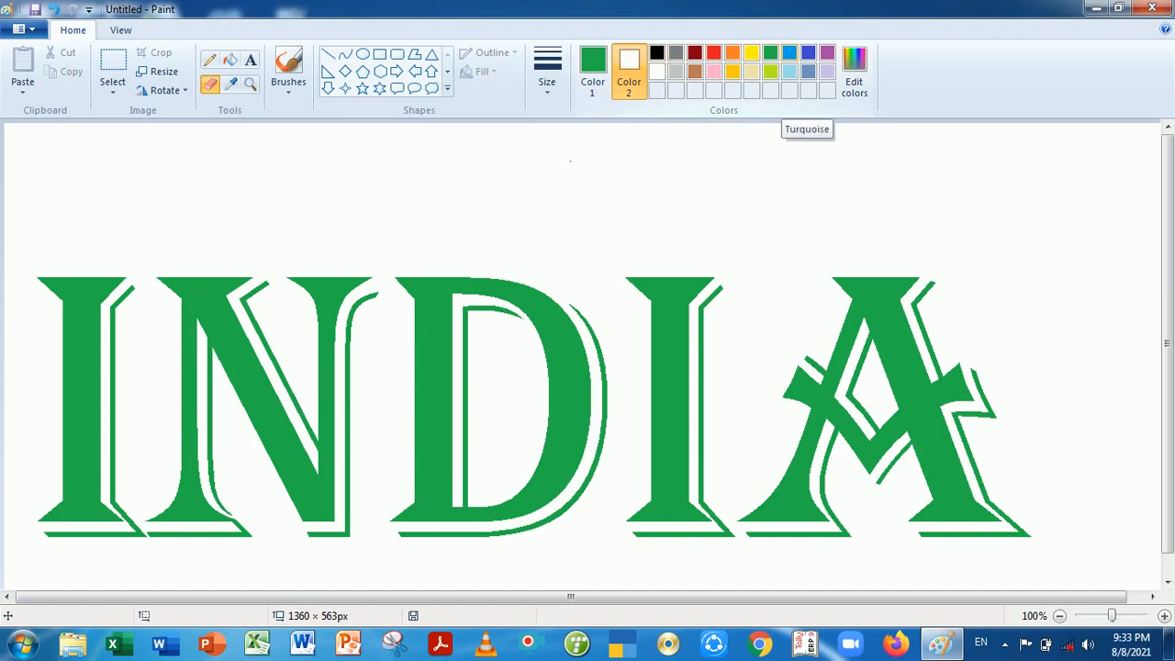
click(789, 52)
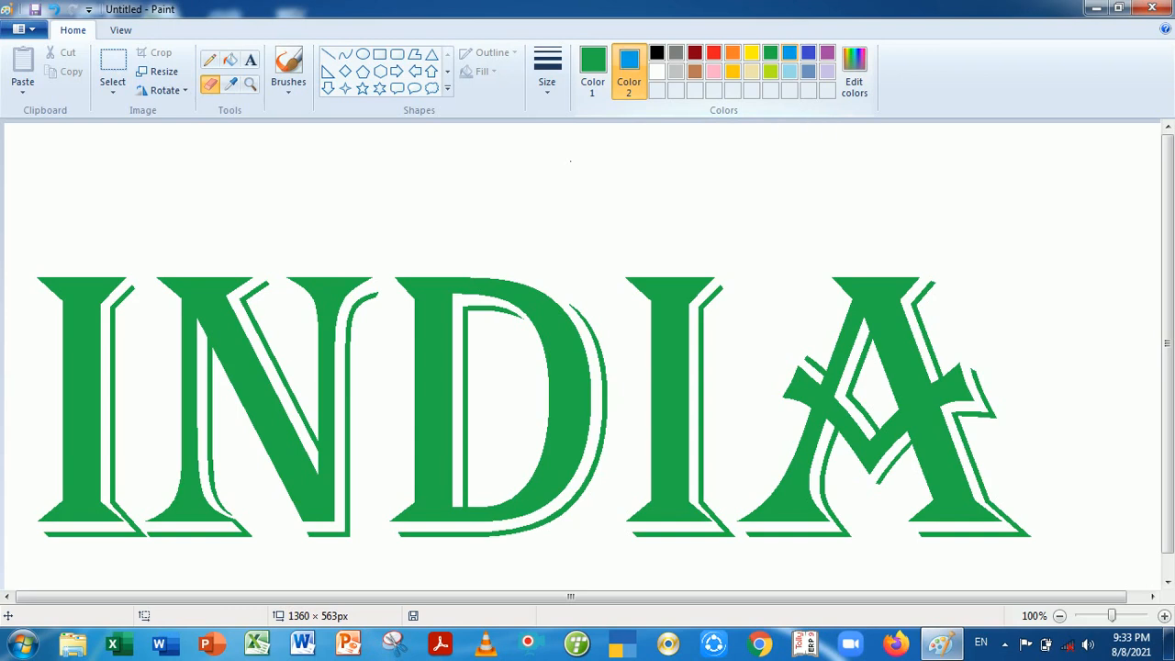
click(592, 72)
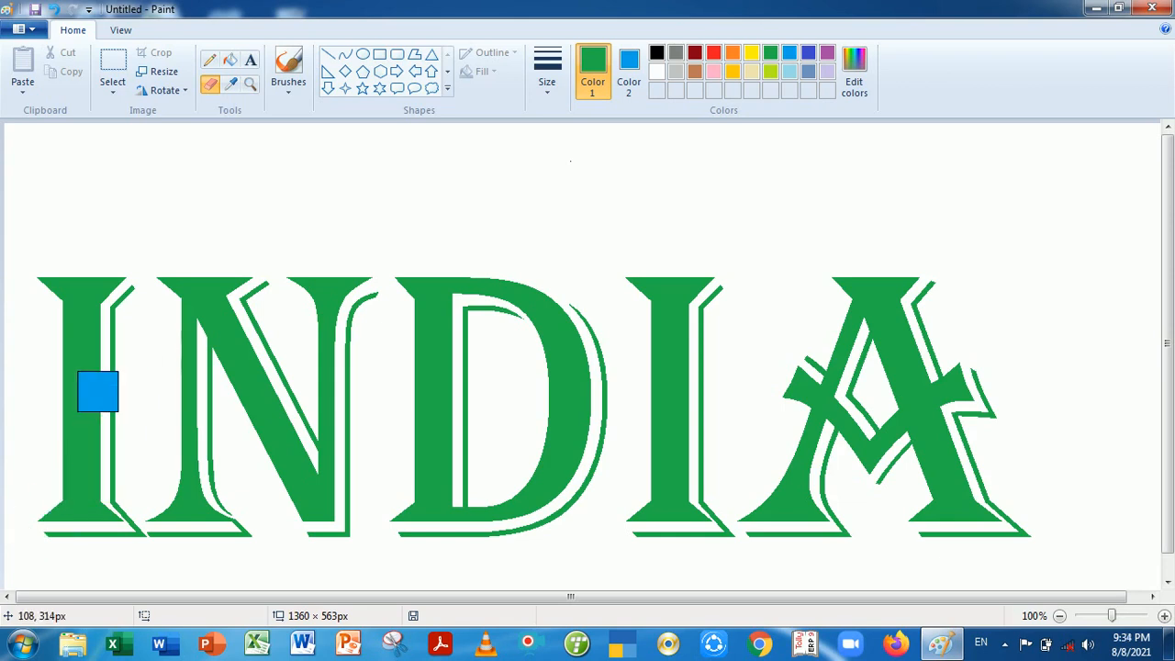
click(97, 391)
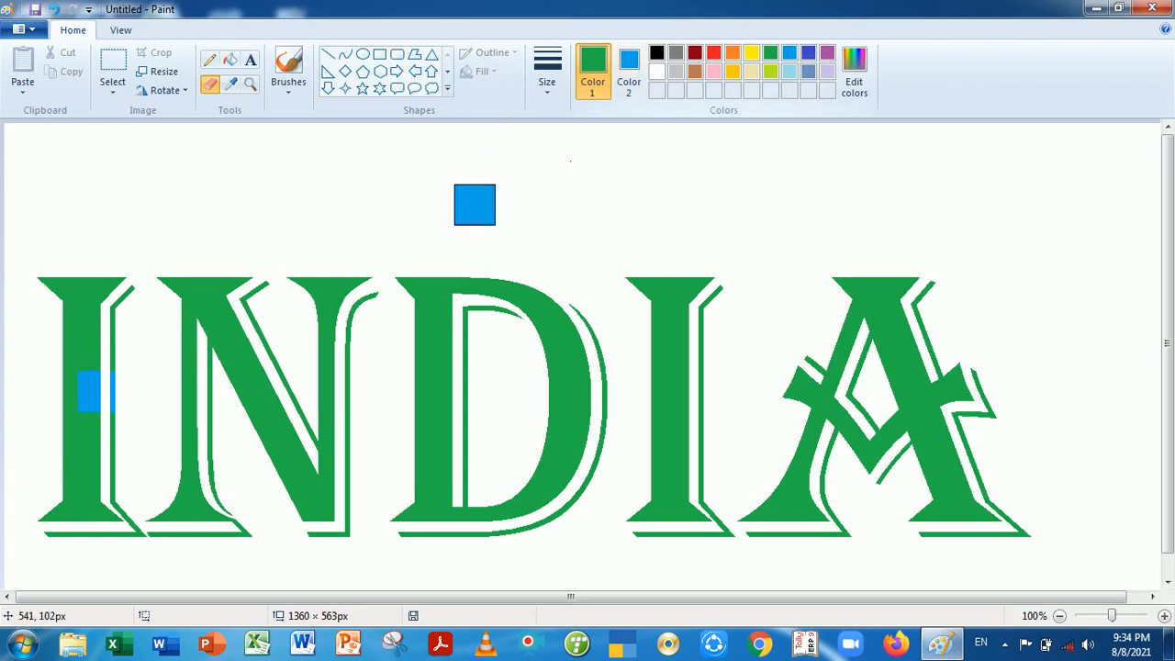
mouse_move(67, 427)
mouse_down()
mouse_move(114, 333)
mouse_move(82, 397)
mouse_move(172, 311)
mouse_move(137, 433)
mouse_move(103, 479)
mouse_move(141, 421)
mouse_move(85, 500)
mouse_move(252, 284)
mouse_move(144, 487)
mouse_move(291, 230)
mouse_up()
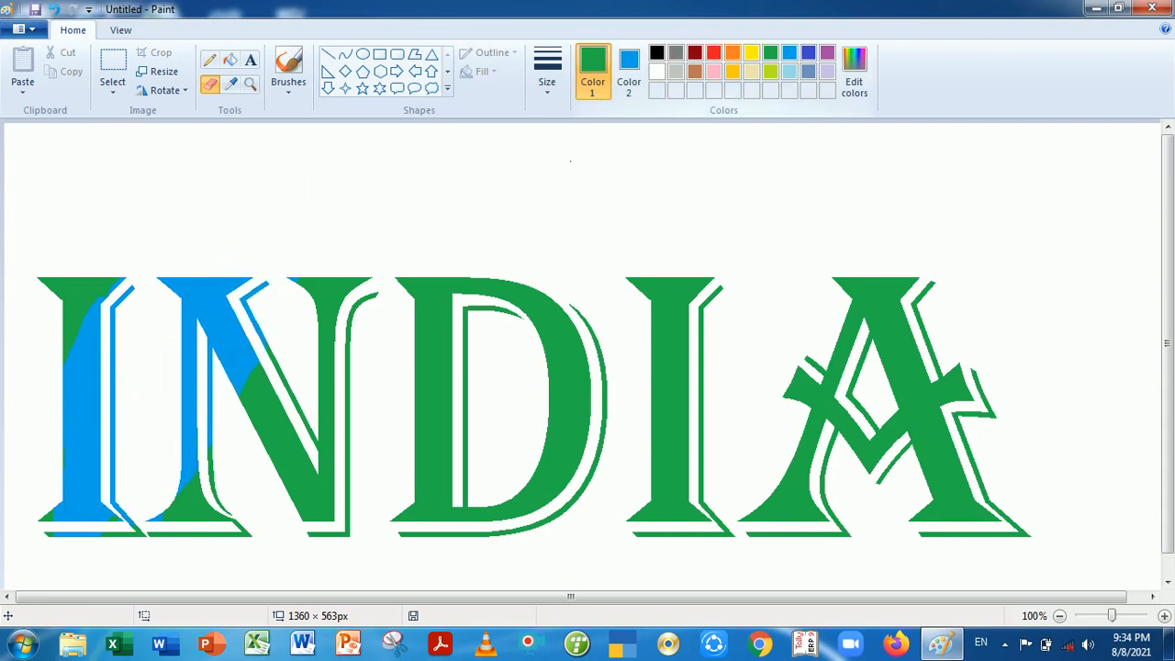
- Set Color 2 to orange and erase over the rest of the N and the left part of the D
click(629, 72)
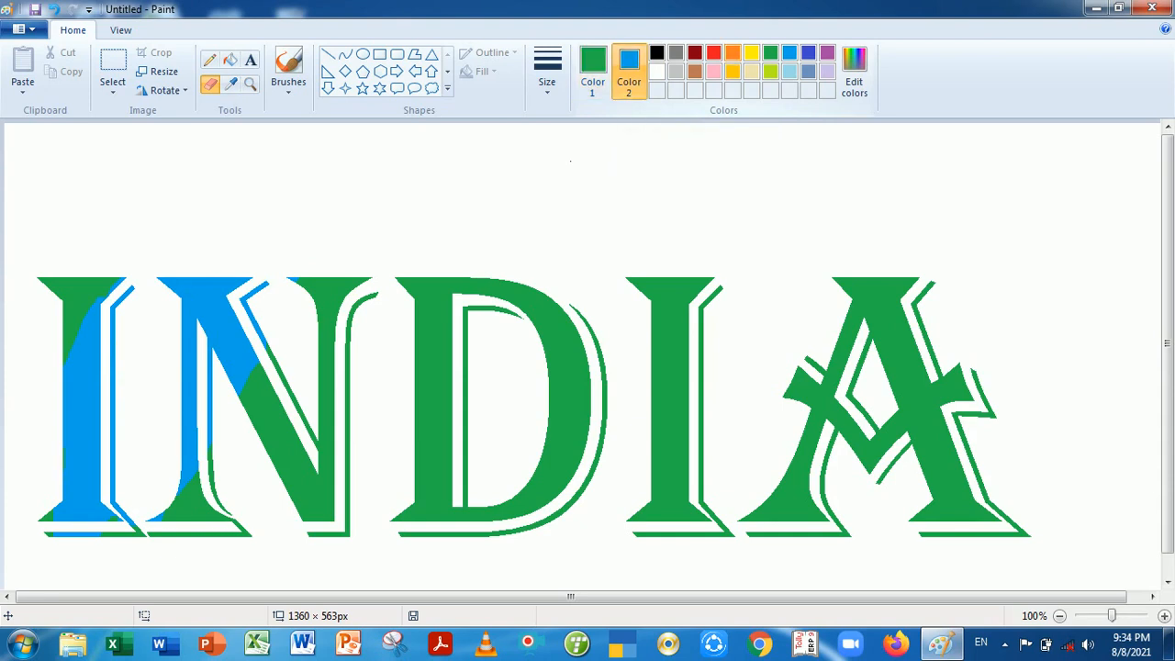
click(731, 52)
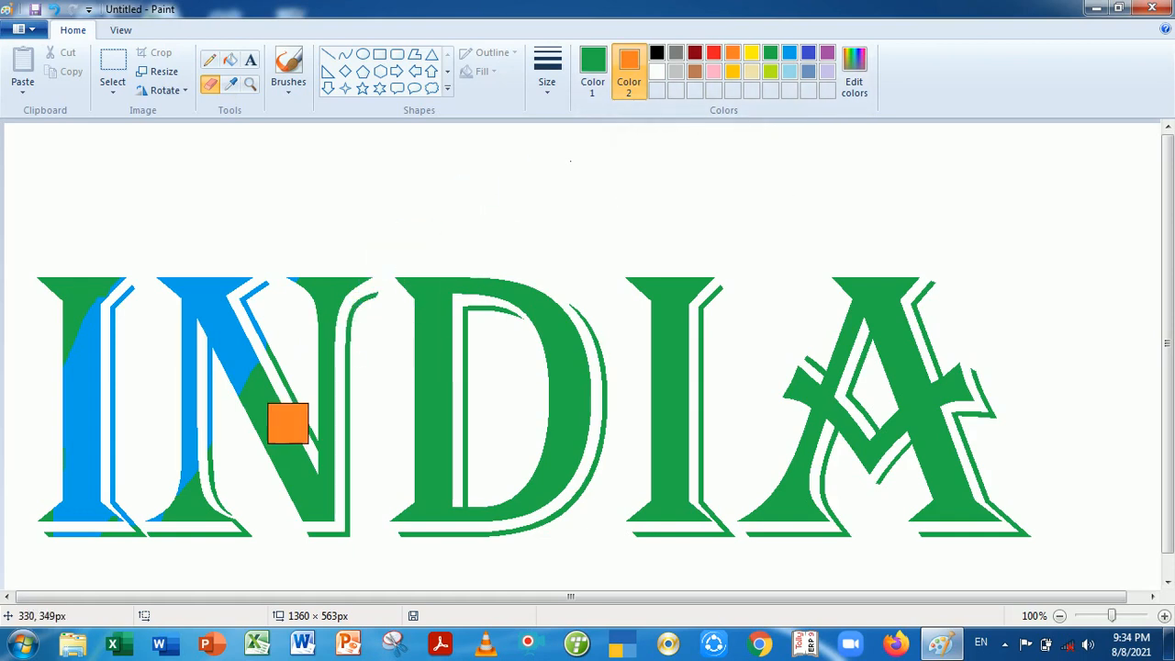
mouse_move(183, 542)
mouse_down()
mouse_move(373, 306)
mouse_move(203, 493)
mouse_move(311, 365)
mouse_move(443, 283)
mouse_move(293, 520)
mouse_move(464, 290)
mouse_move(304, 494)
mouse_move(285, 495)
mouse_move(401, 278)
mouse_move(314, 353)
mouse_move(322, 306)
mouse_move(321, 331)
mouse_move(421, 347)
mouse_move(525, 257)
mouse_move(413, 467)
mouse_move(553, 240)
mouse_move(408, 537)
mouse_move(516, 338)
mouse_move(463, 486)
mouse_up()
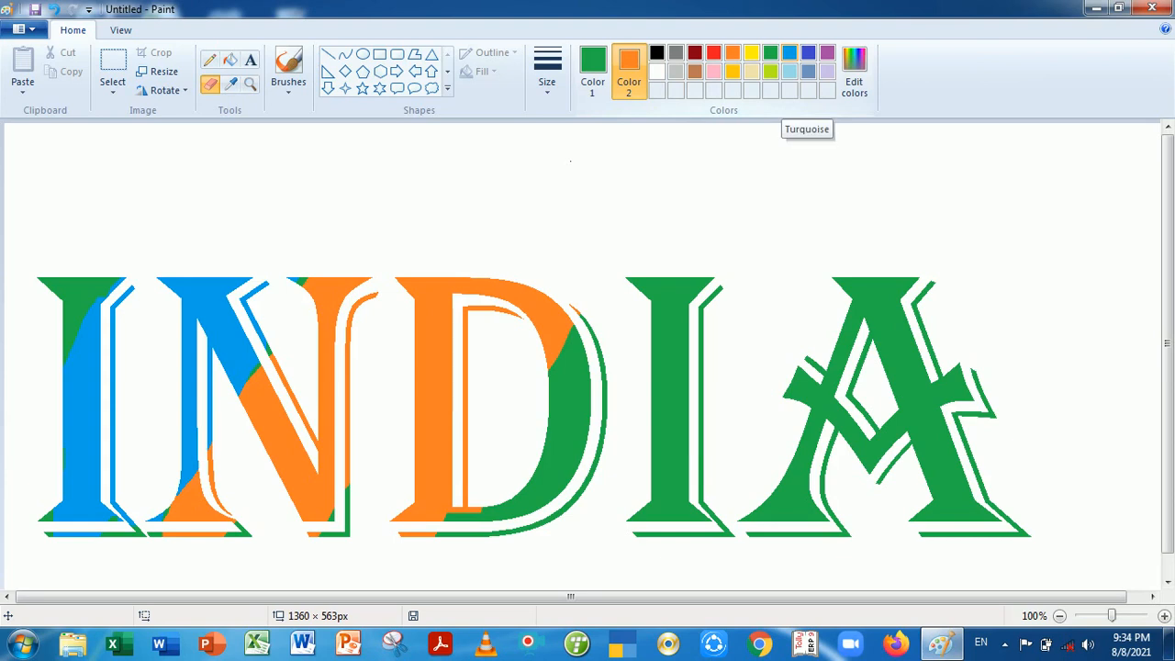
- Set Color 2 to gold and erase over the right part of the D, the second I and the upper-left part of the A
click(732, 72)
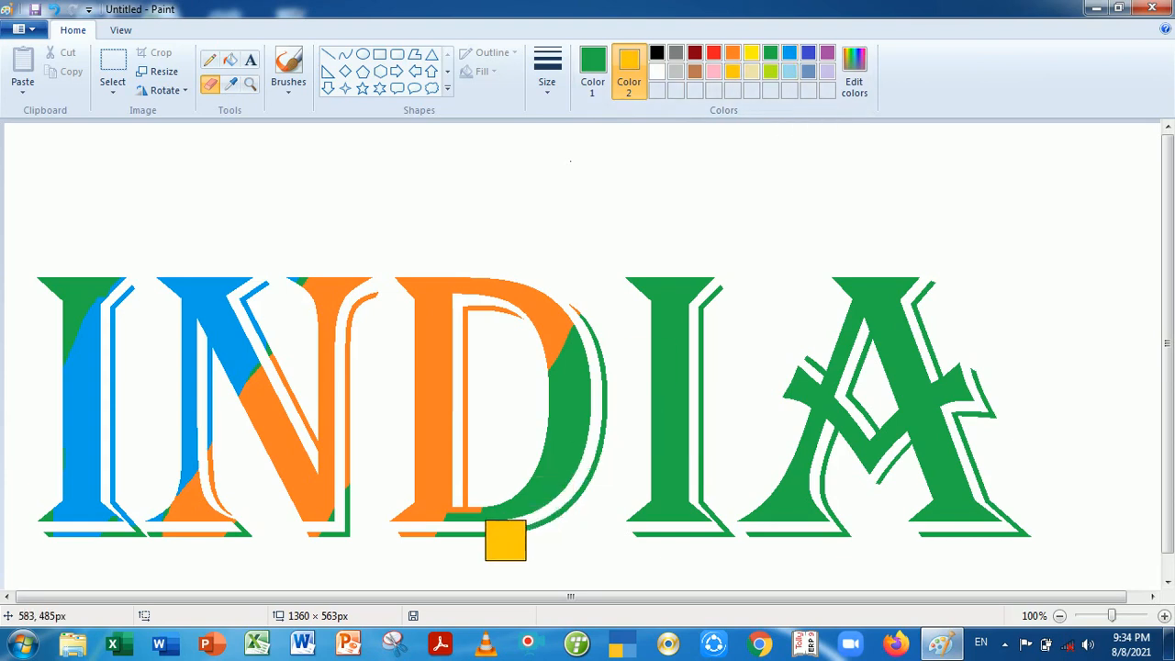
drag(505, 540, 761, 231)
mouse_move(559, 465)
mouse_down()
mouse_move(679, 298)
mouse_move(509, 498)
mouse_move(553, 409)
mouse_move(452, 488)
mouse_move(538, 415)
mouse_move(655, 435)
mouse_move(639, 480)
mouse_move(886, 247)
mouse_move(721, 450)
mouse_move(721, 513)
mouse_move(918, 291)
mouse_up()
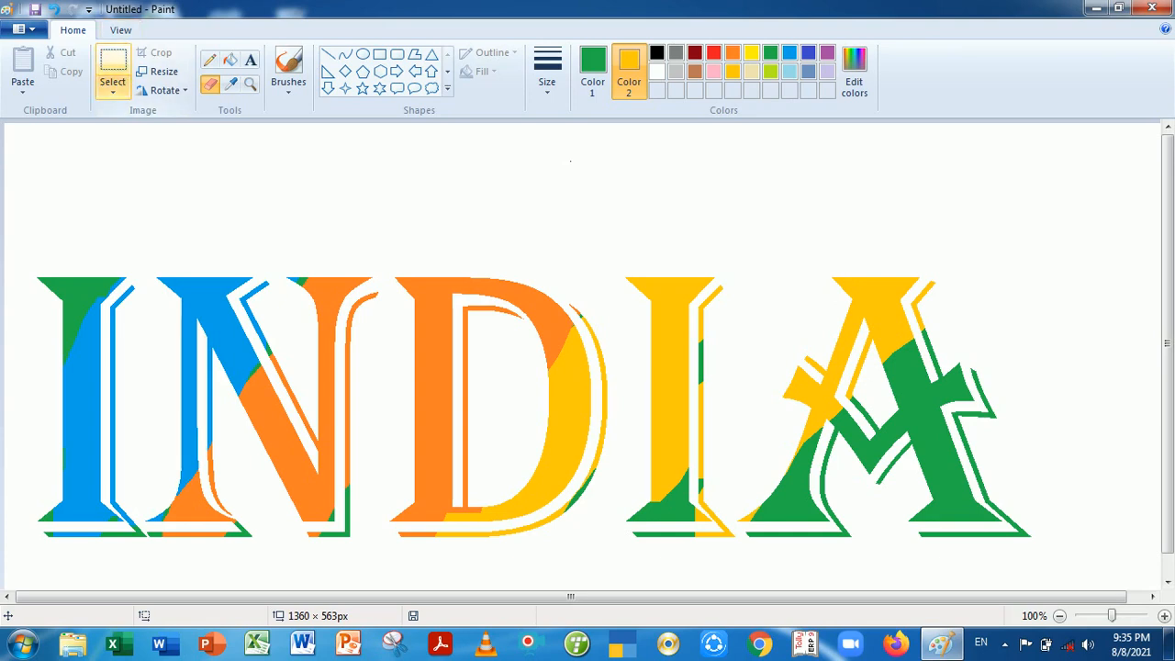
- Make a rectangular selection of about 1231 × 356 px around the word INDIA and delete its contents
click(112, 84)
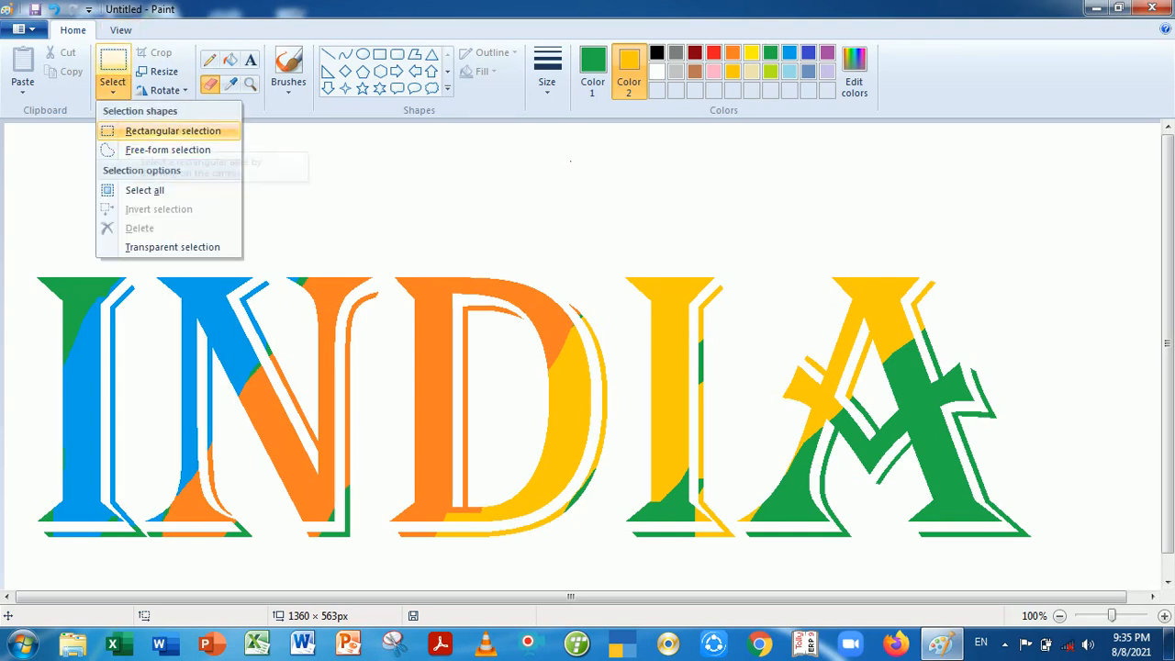
click(172, 131)
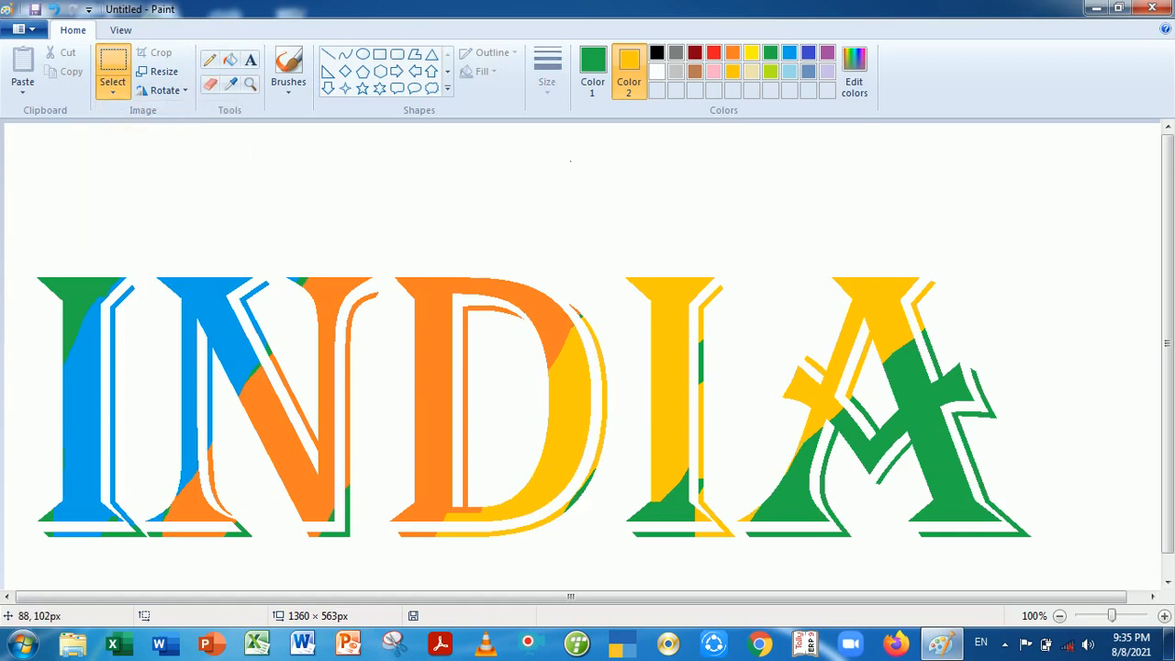
mouse_move(11, 249)
mouse_down()
mouse_move(58, 431)
mouse_move(731, 554)
mouse_move(1070, 554)
mouse_up()
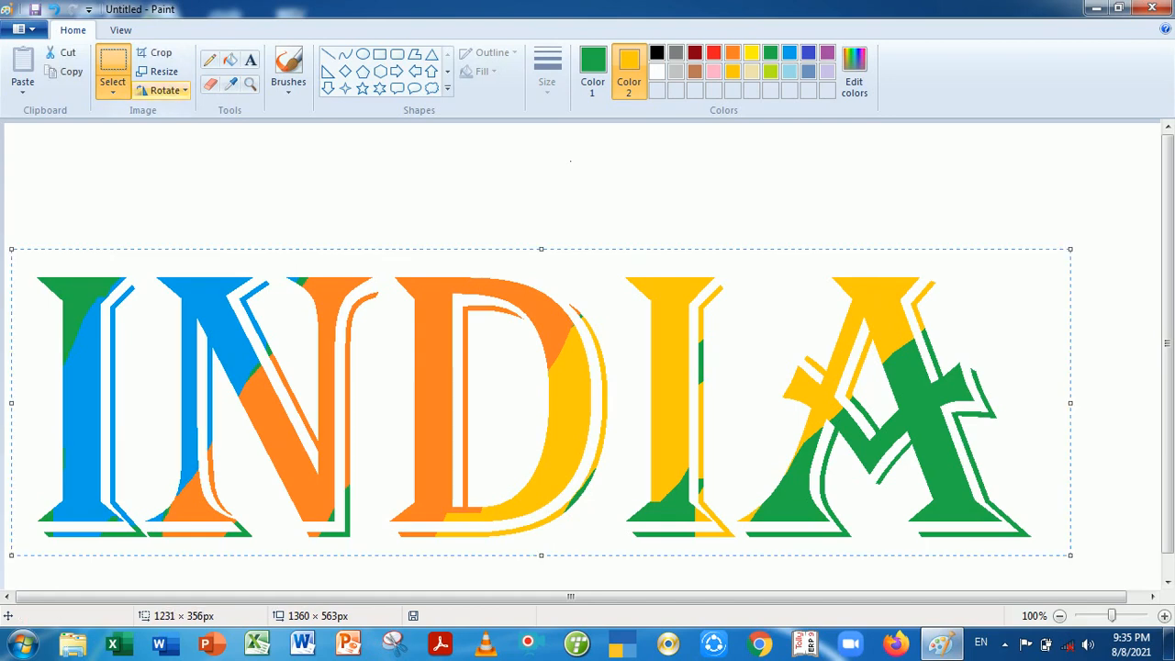
click(112, 88)
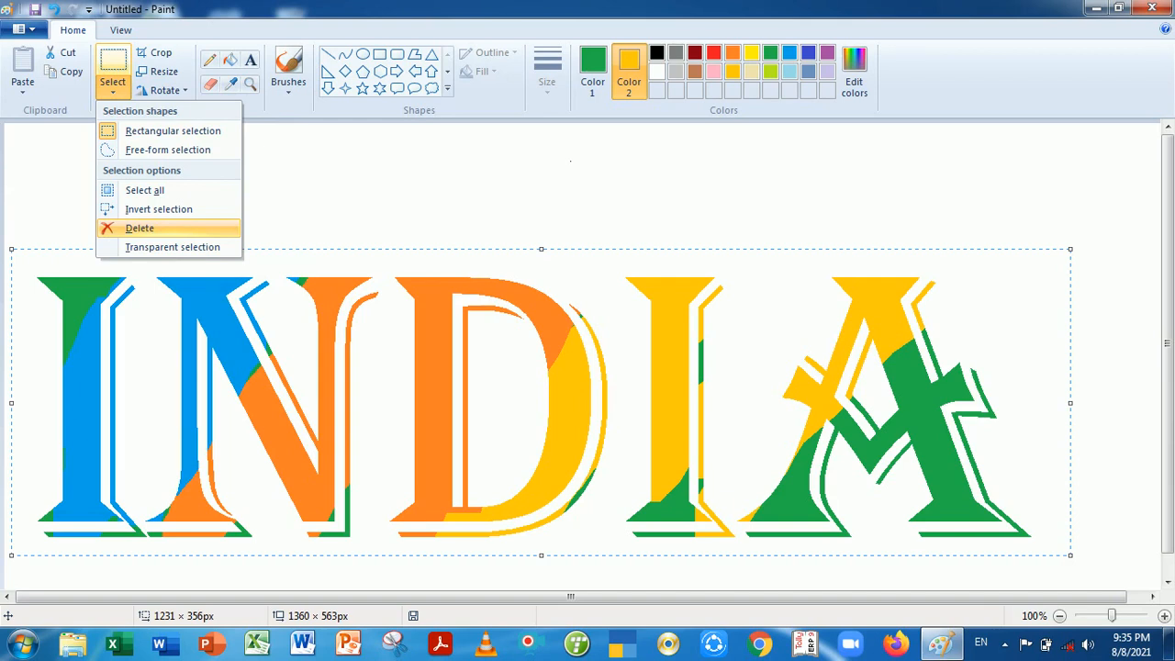
click(139, 227)
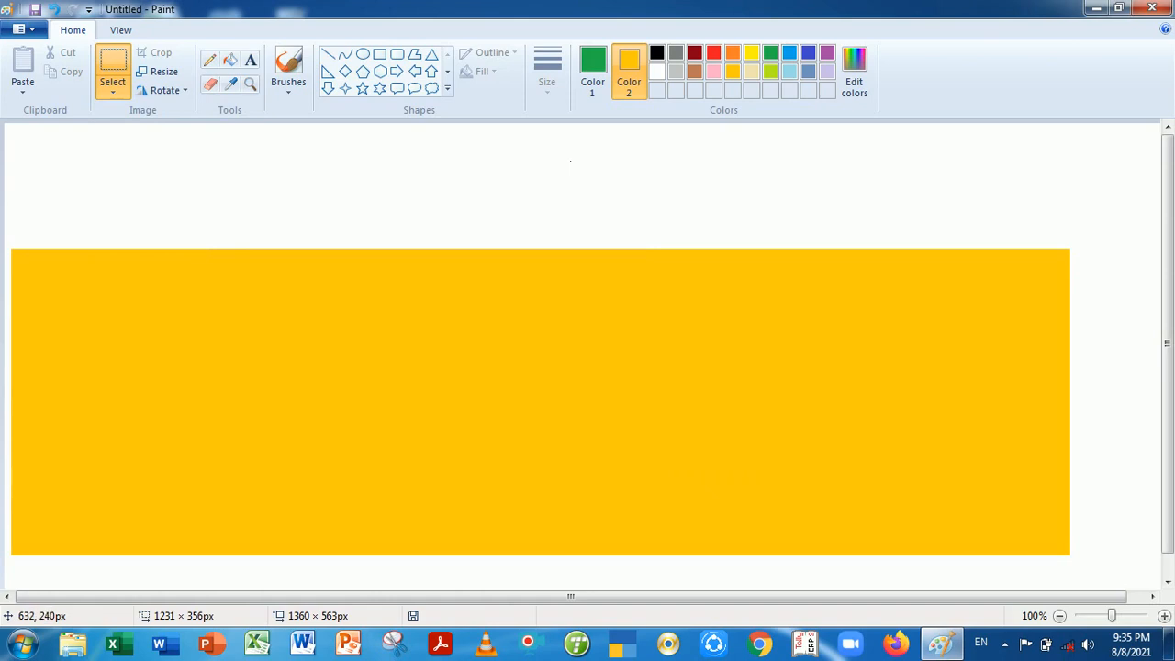
- Set Color 2 to white and make green Color 1 the active colour
click(591, 71)
click(629, 71)
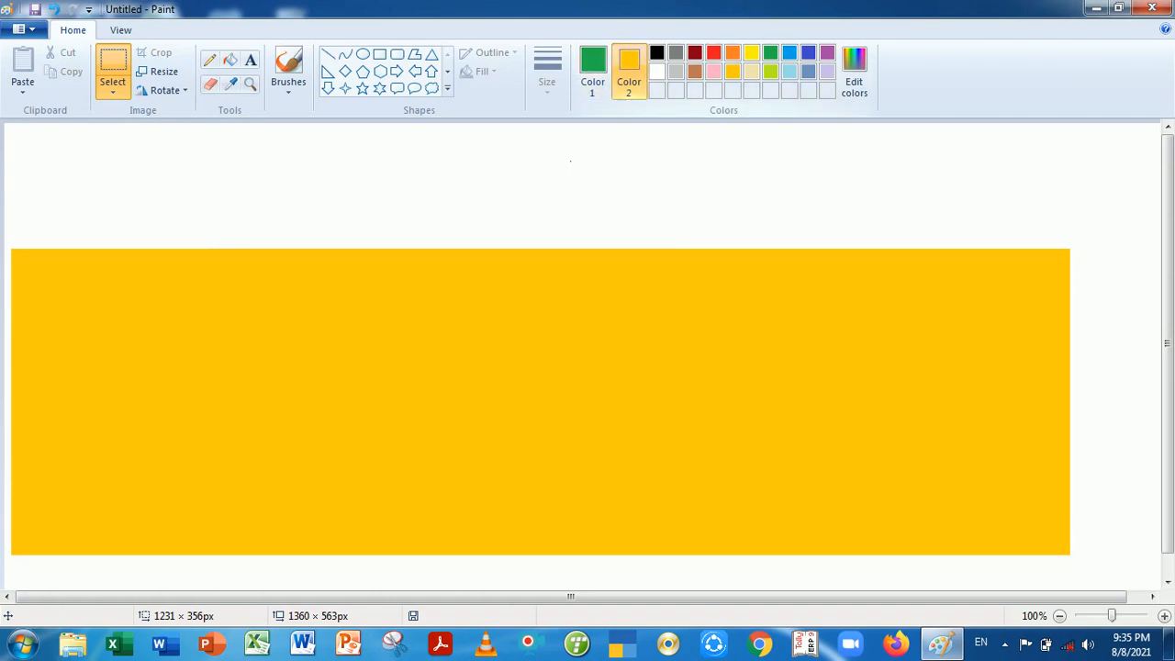
click(657, 72)
click(592, 72)
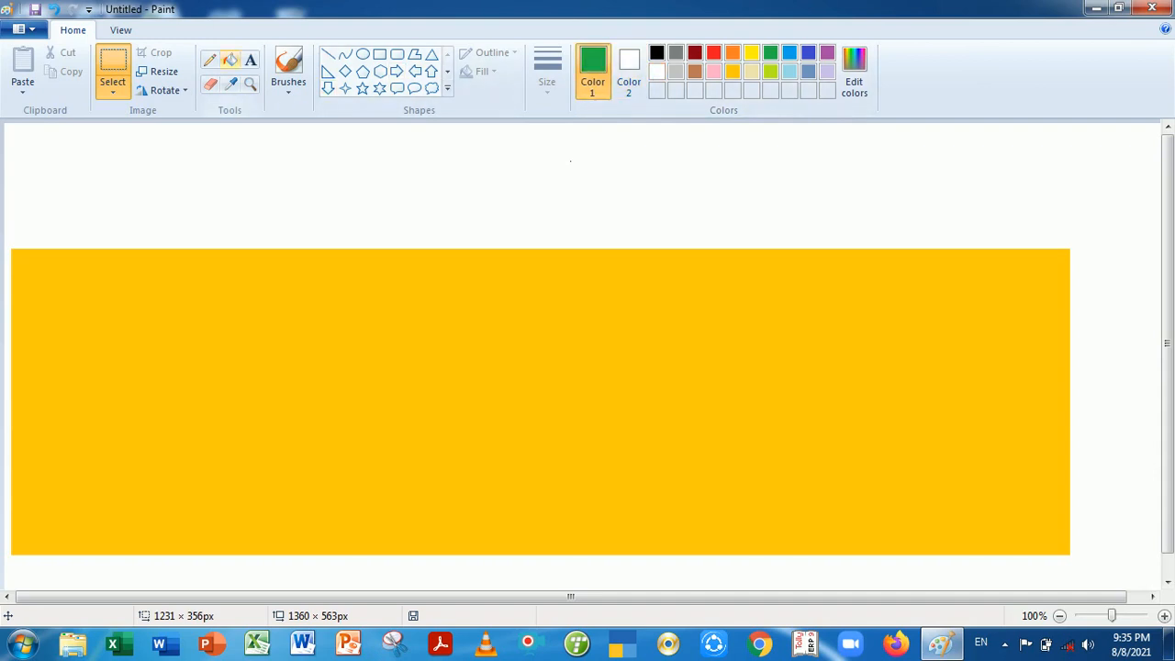
- Fill the gold rectangle with green Color 1 and refill it with white Color 2
click(229, 60)
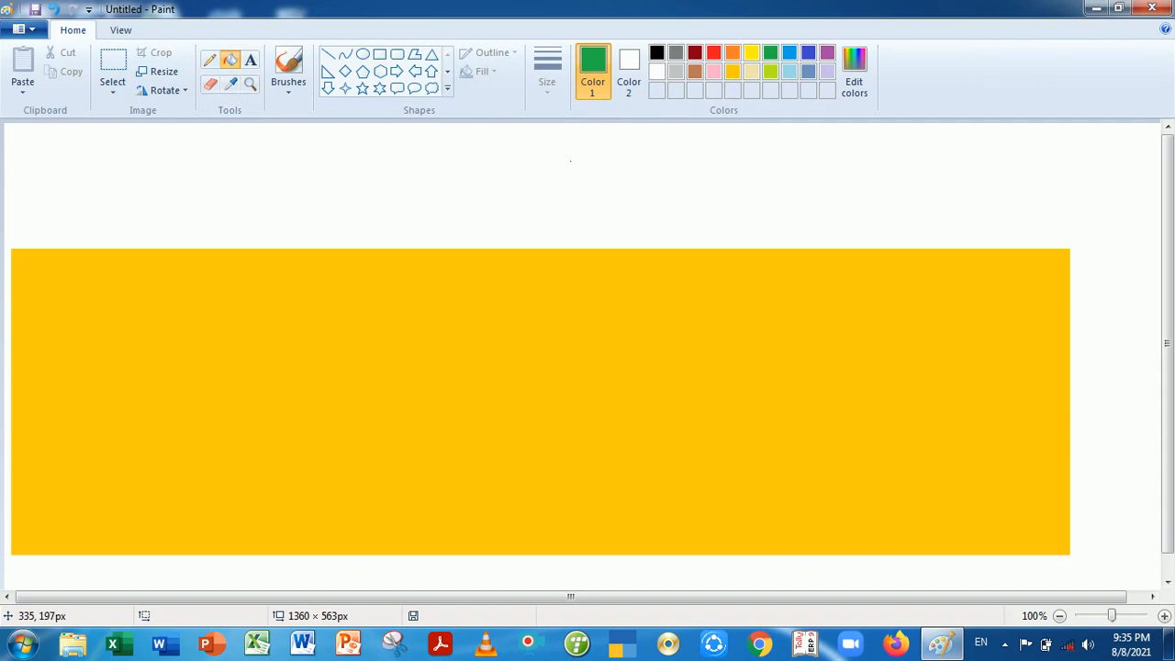
click(312, 305)
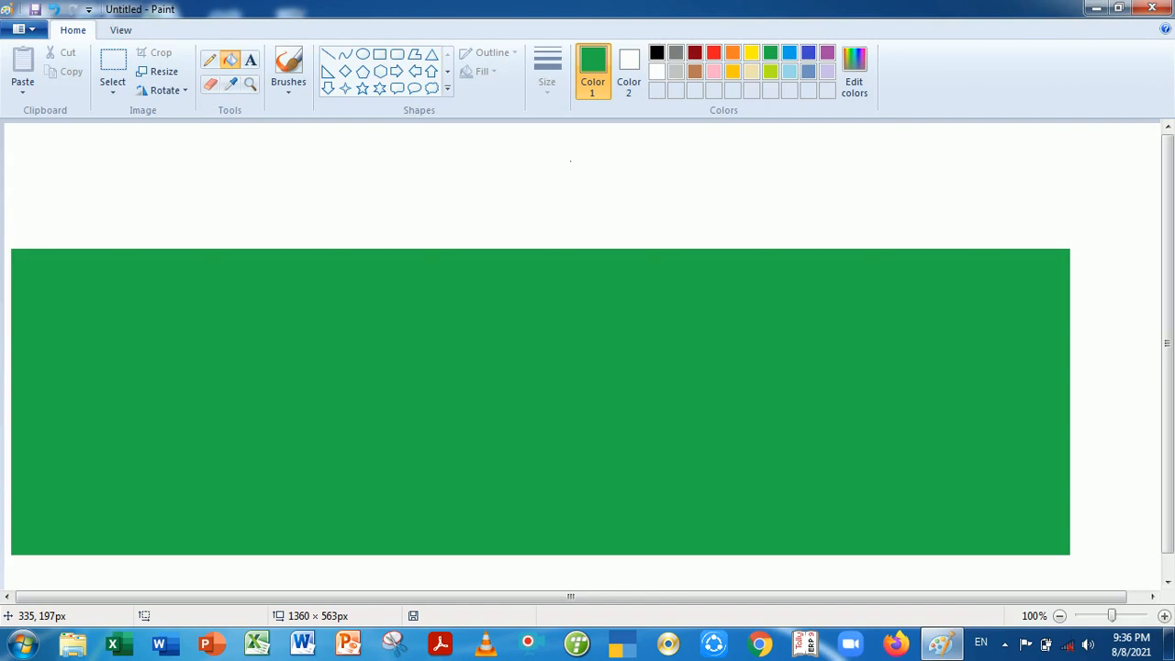
right_click(293, 292)
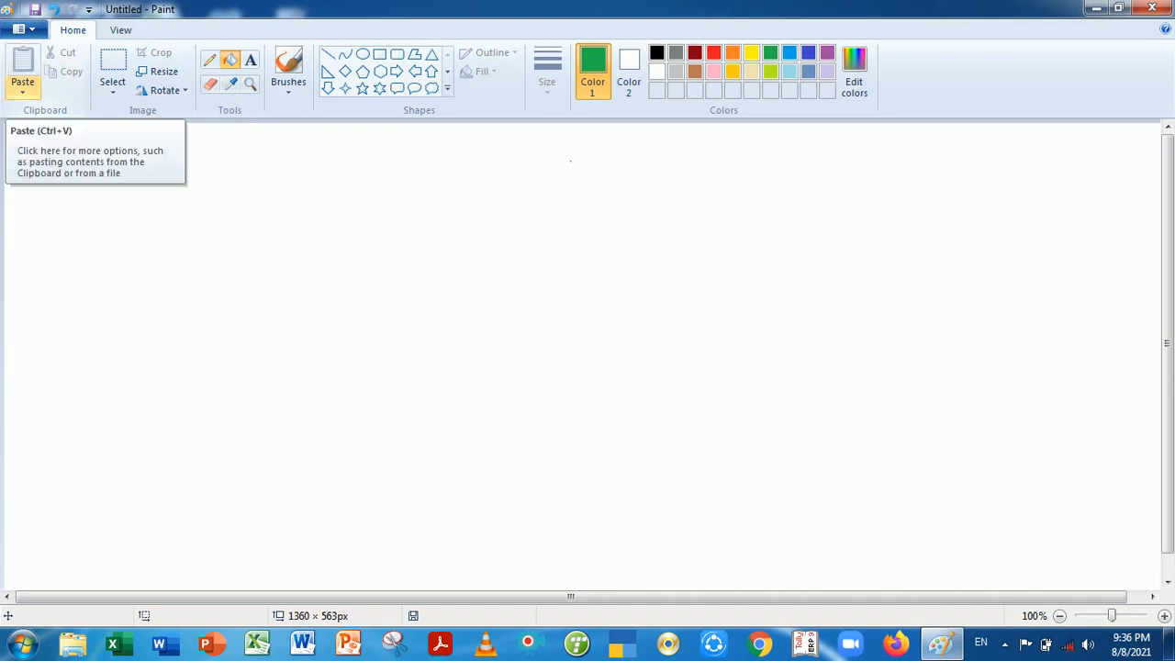
- Paste the Penguins image from the Sample Pictures folder of the Pictures library onto the canvas
click(22, 87)
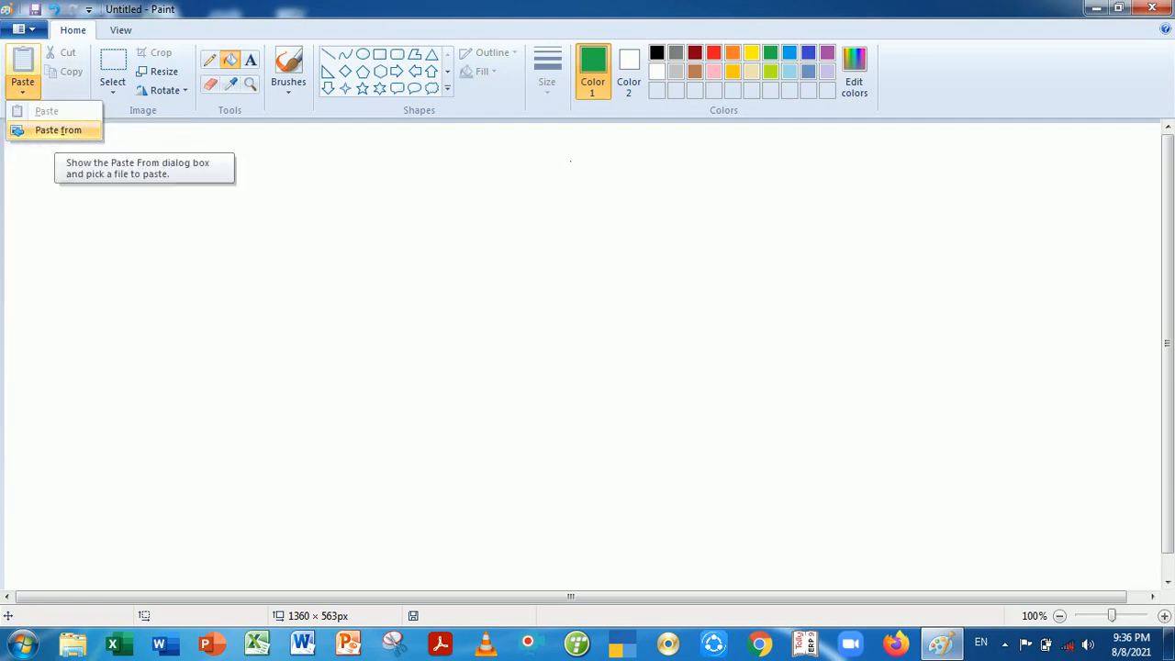
click(58, 130)
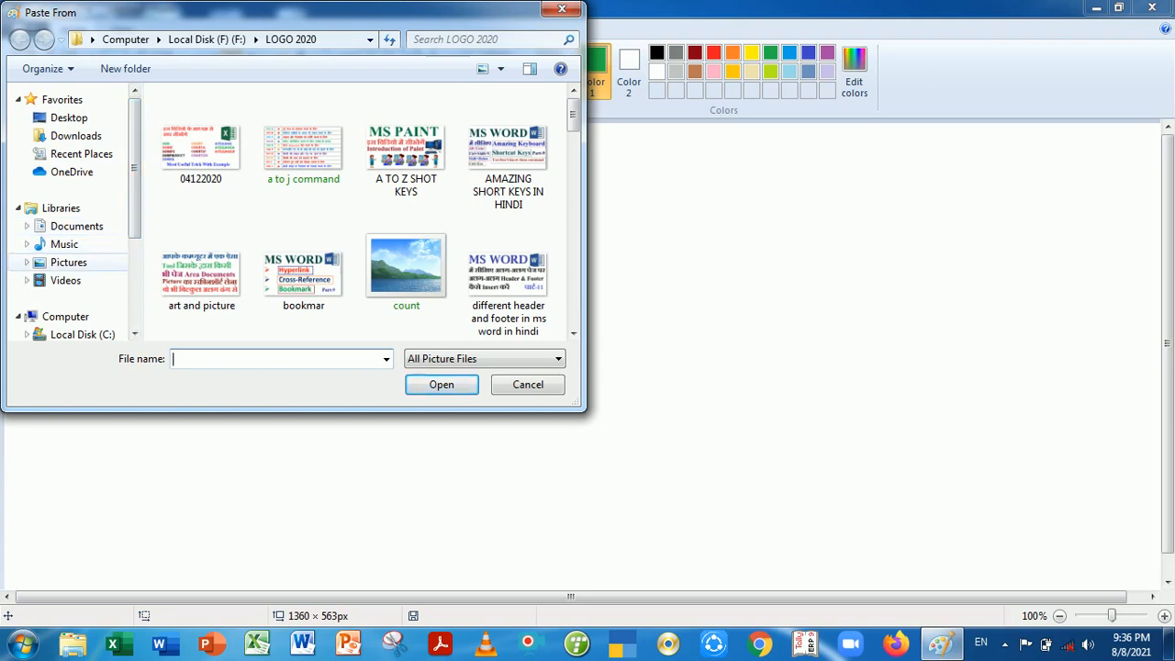
click(69, 262)
click(307, 186)
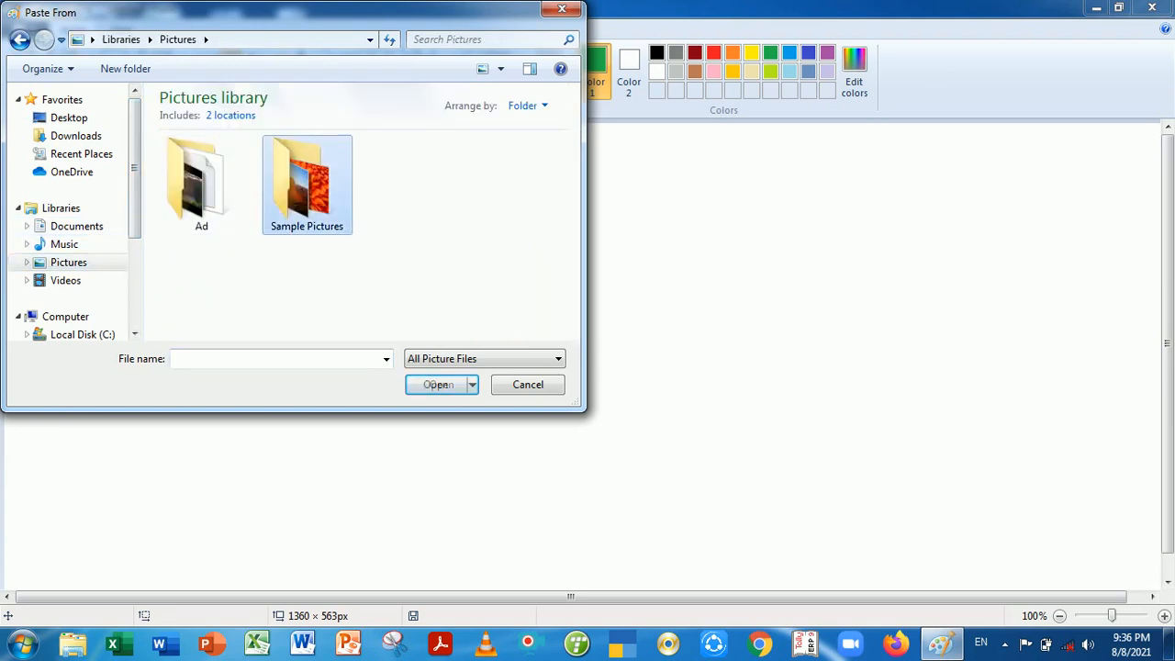
double_click(306, 186)
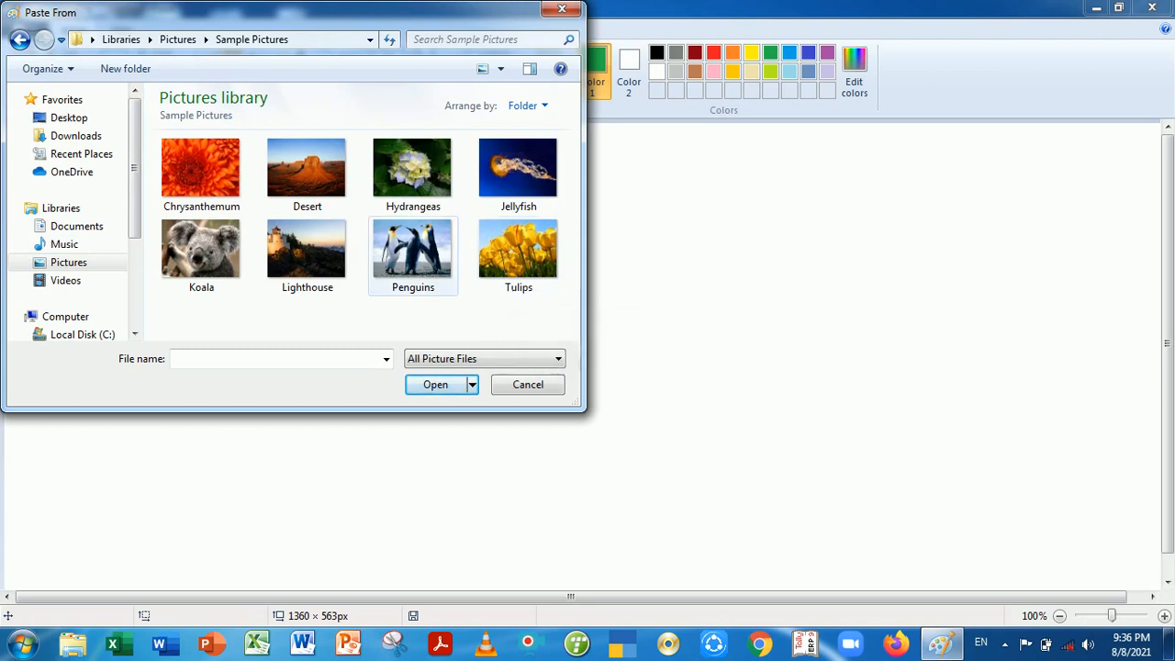
double_click(412, 250)
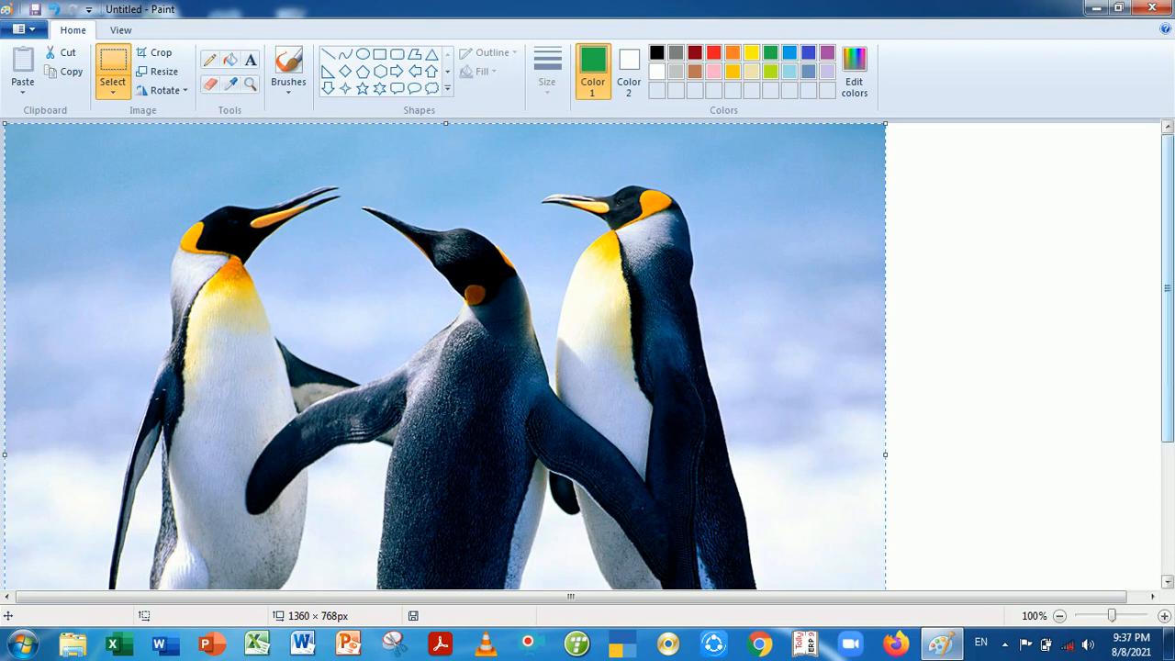
- Shrink the pasted penguin picture to about 282 × 295 px, place it near the canvas's upper-left area and deselect it
scroll(582, 354, down, 3)
scroll(445, 353, up, 3)
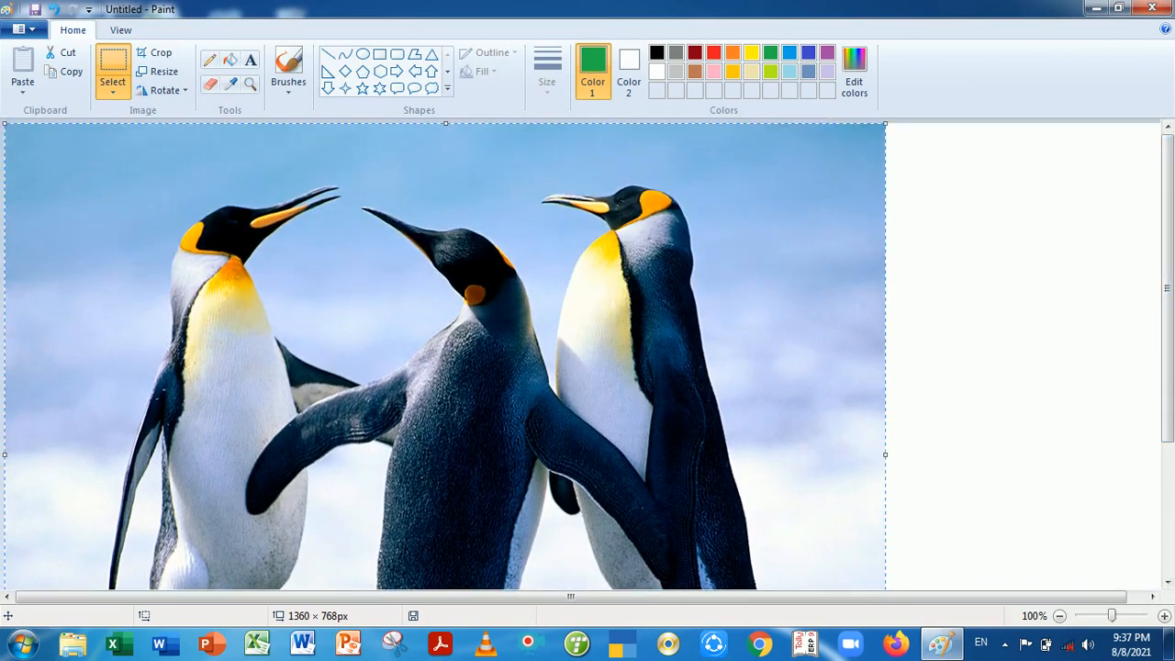
drag(466, 195, 505, 208)
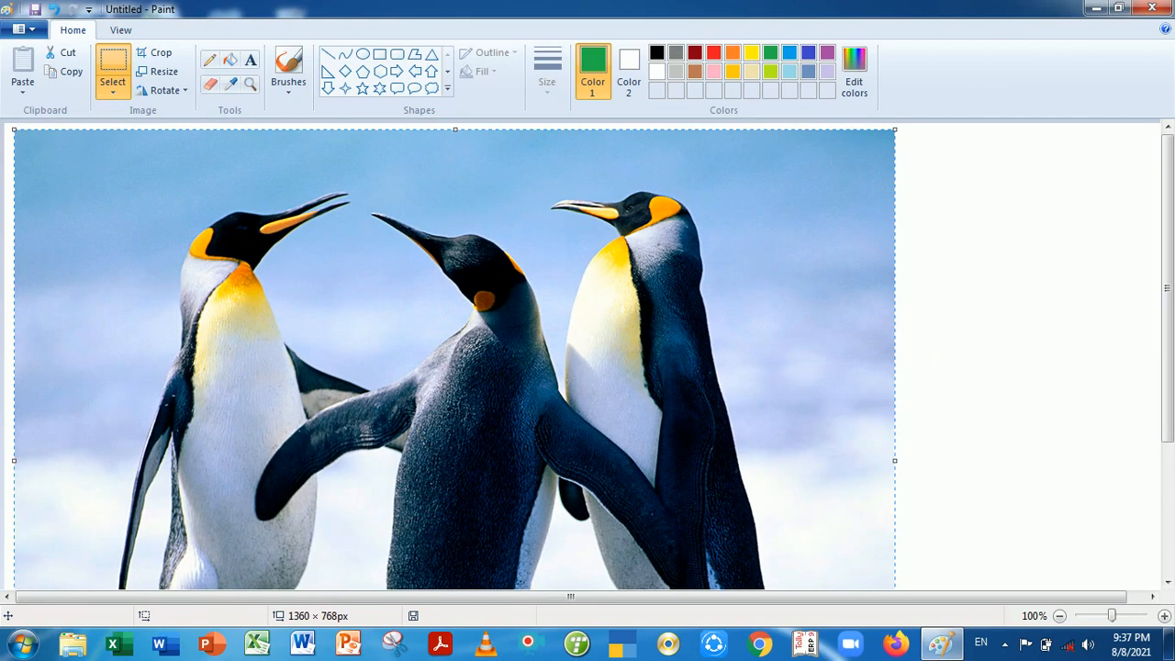
drag(894, 128, 299, 467)
drag(201, 516, 210, 201)
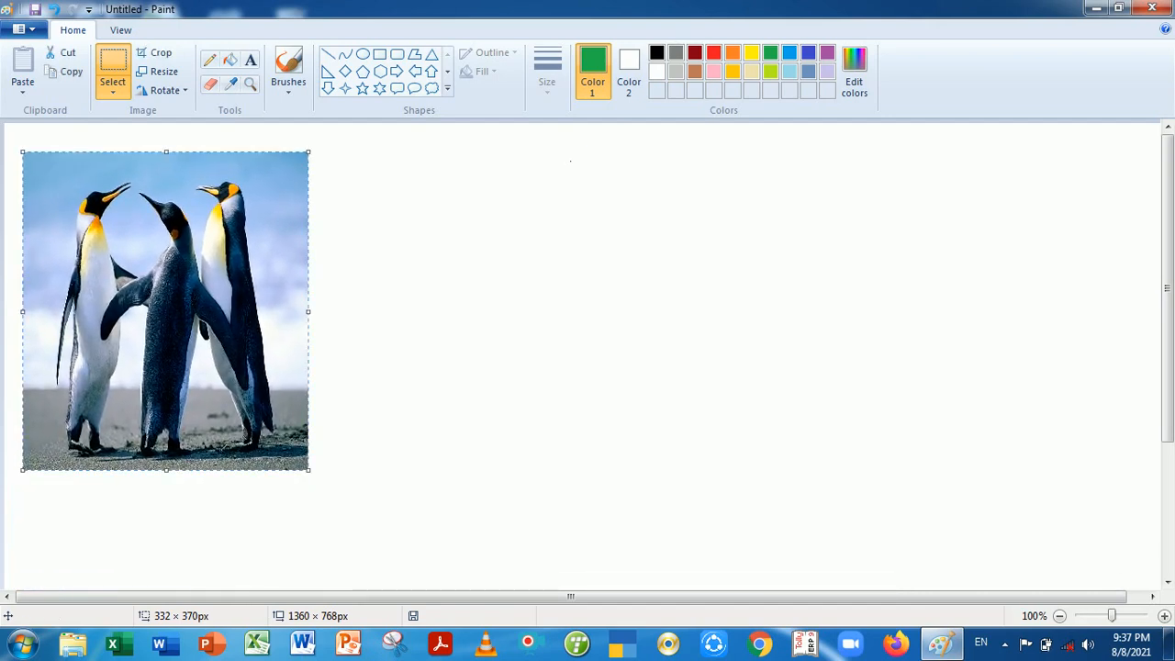
drag(22, 151, 65, 216)
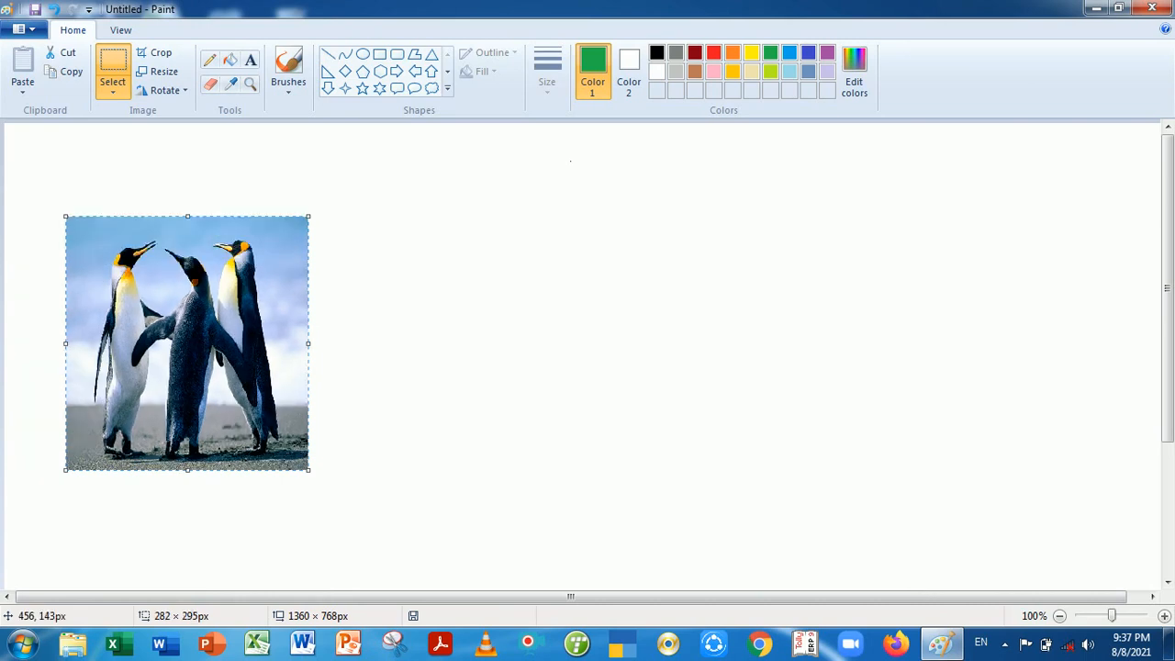
click(423, 255)
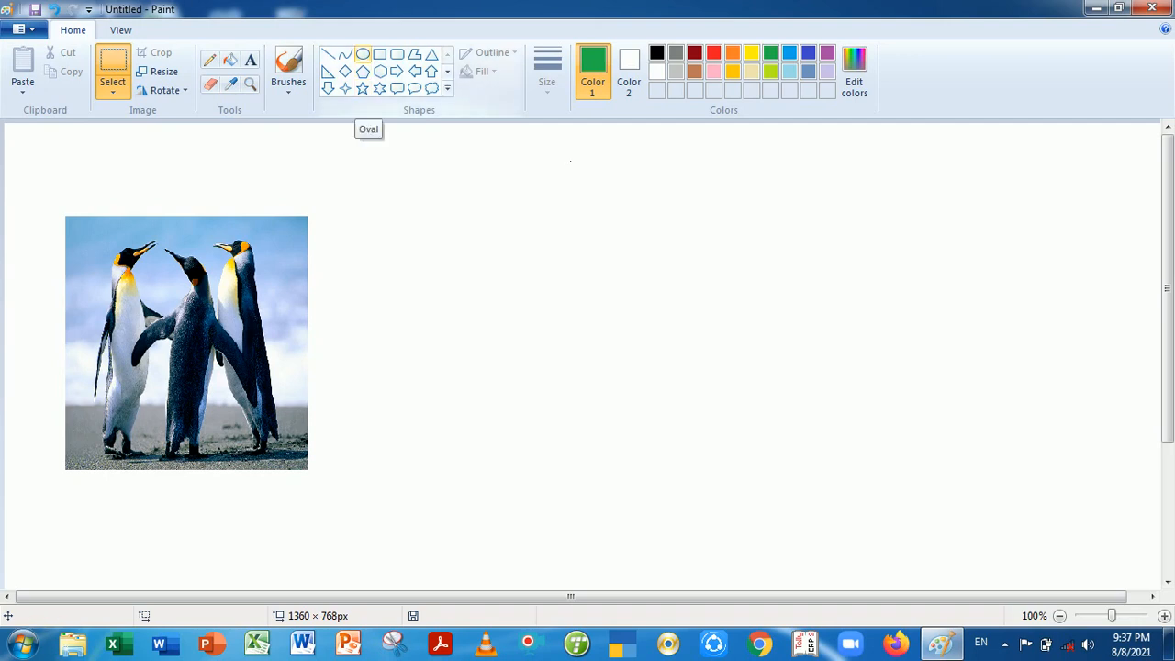
- Draw a large circle with a green outline beside the penguin picture using the Oval shape
click(363, 53)
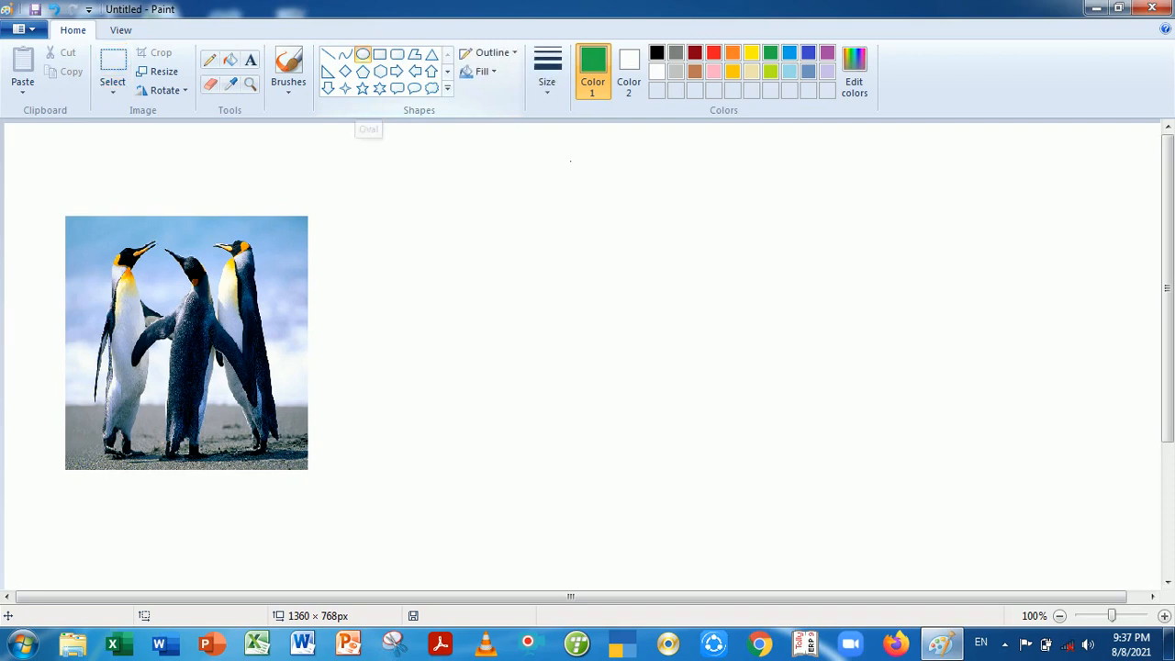
drag(454, 212, 727, 481)
click(854, 256)
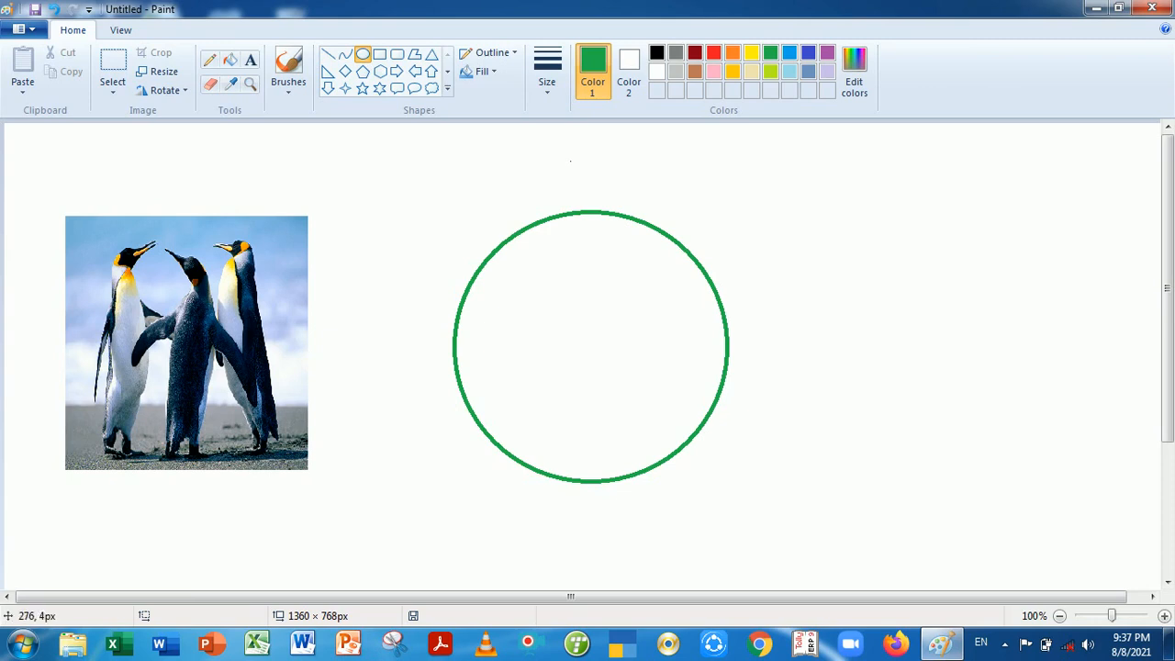
- Try filling the circle with the pale yellow sampled from the right penguin's chest using the Color picker
click(230, 85)
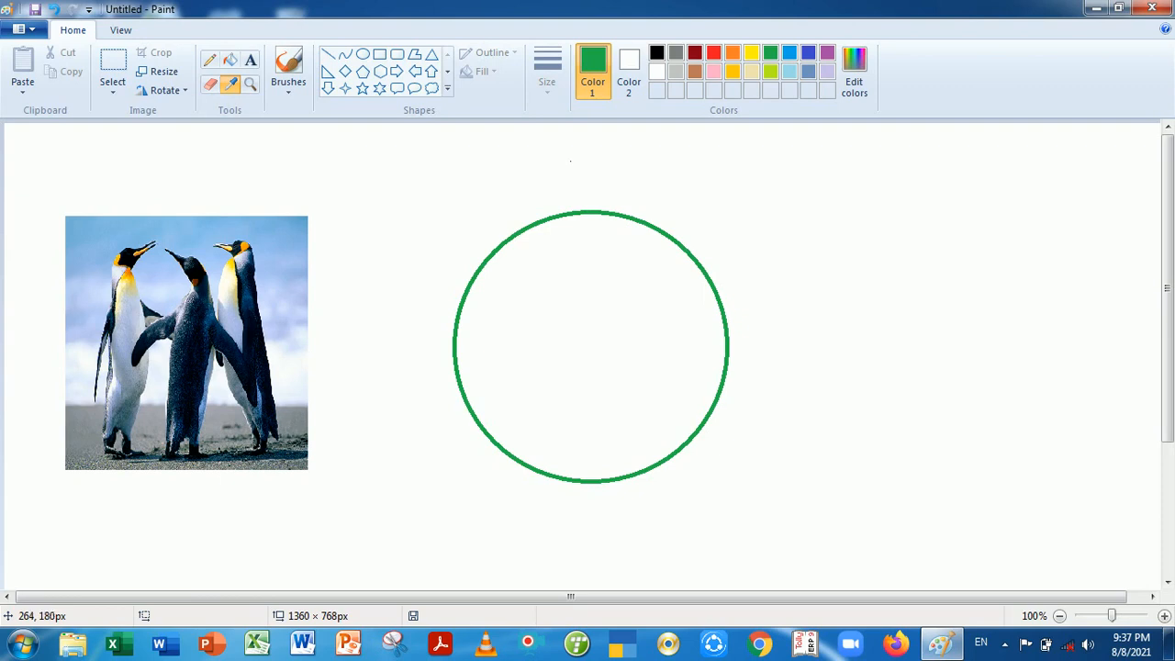
click(230, 272)
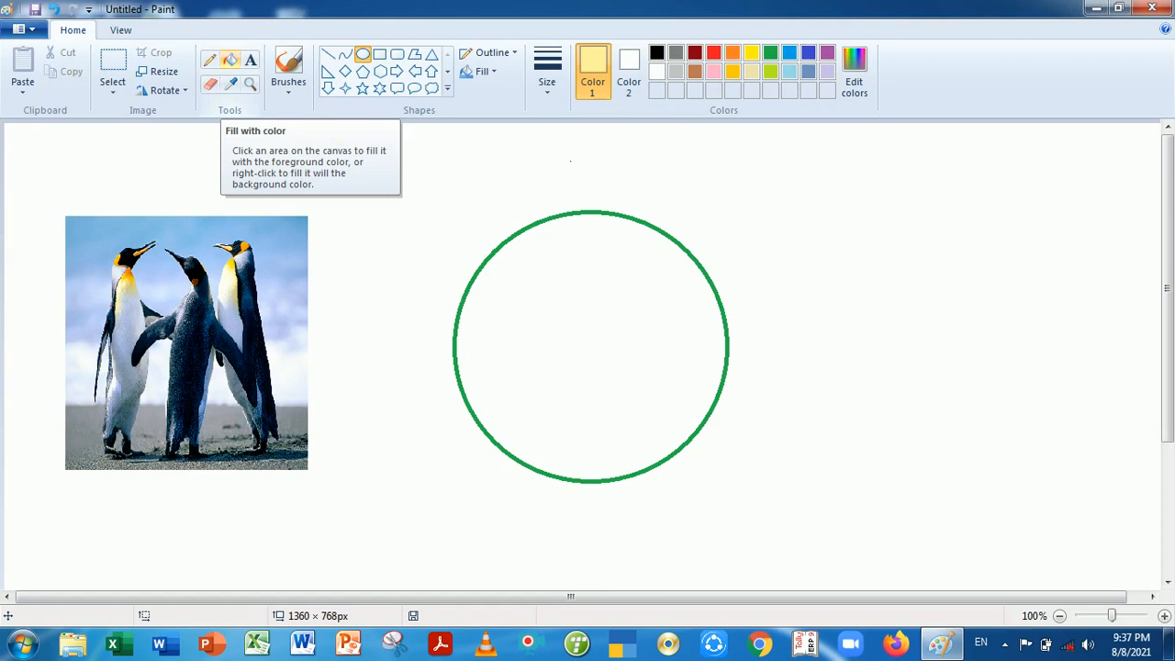
click(230, 60)
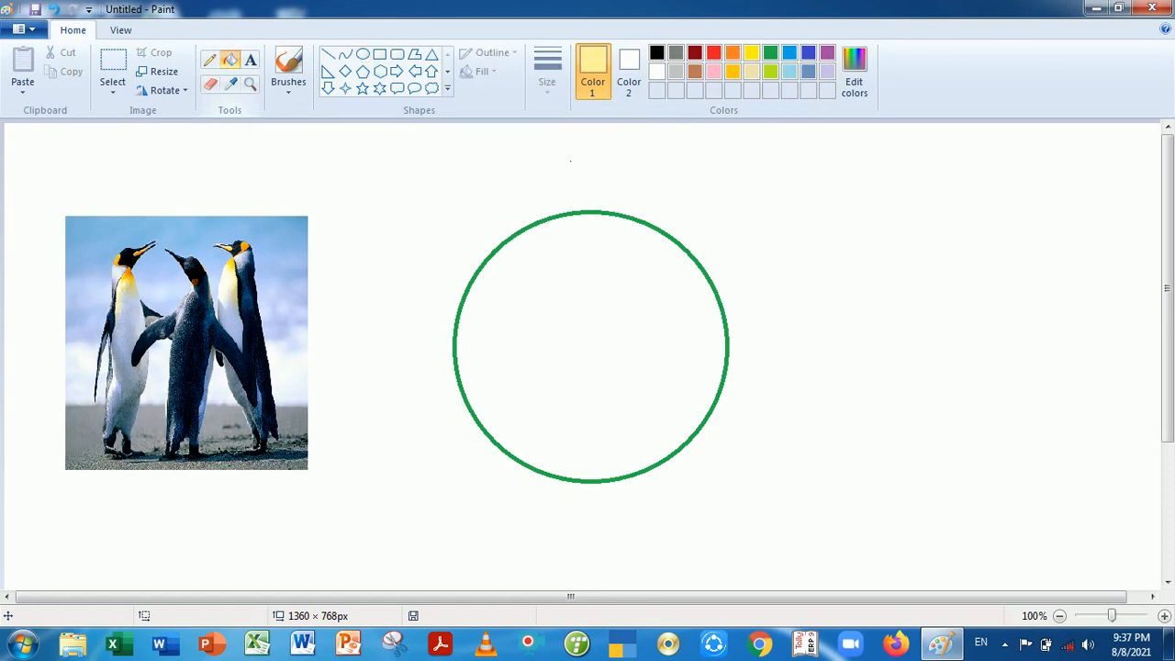
click(609, 312)
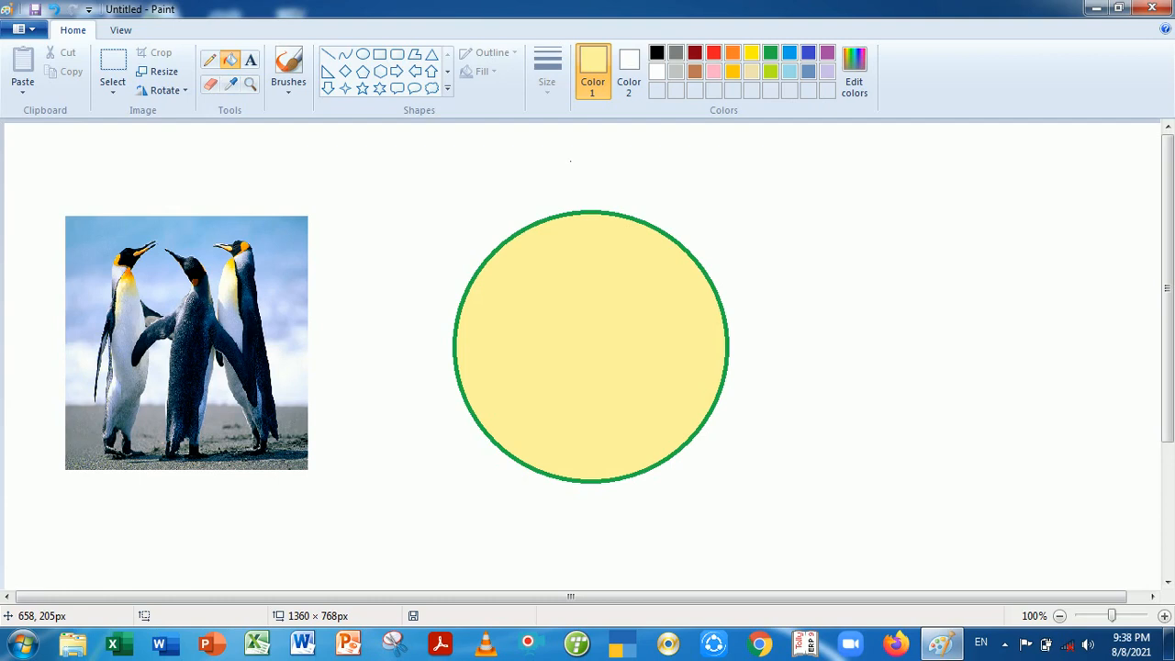
key(ctrl+z)
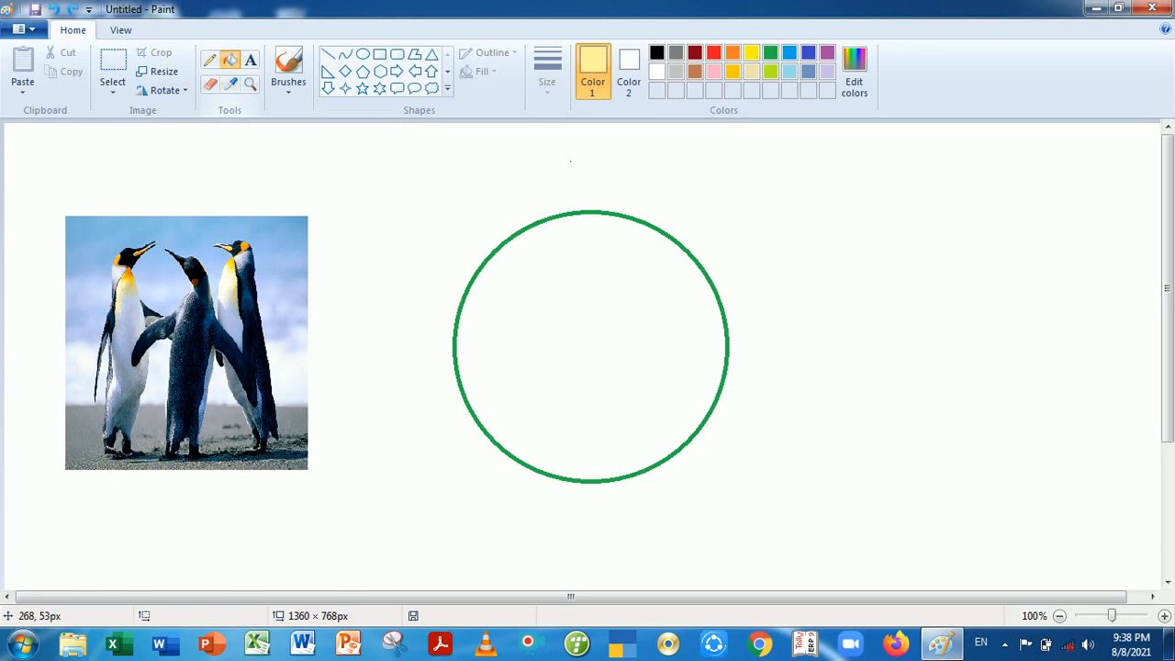
- Sample the golden yellow from the left penguin's chest with the Color picker and fill the circle with it
click(230, 85)
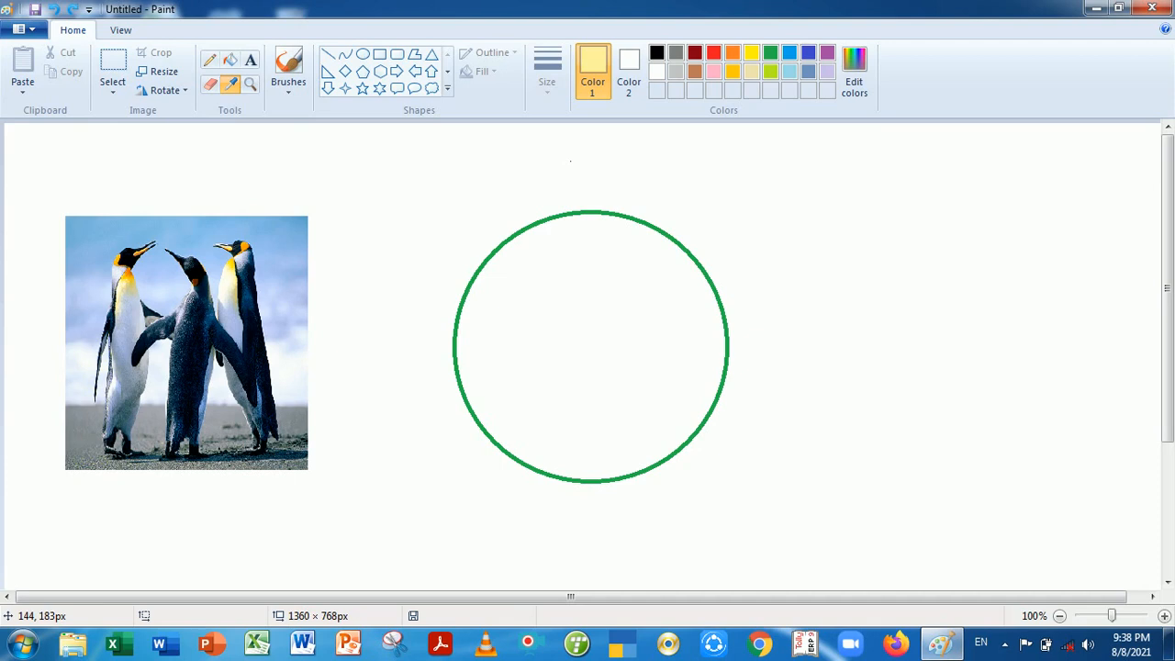
click(137, 292)
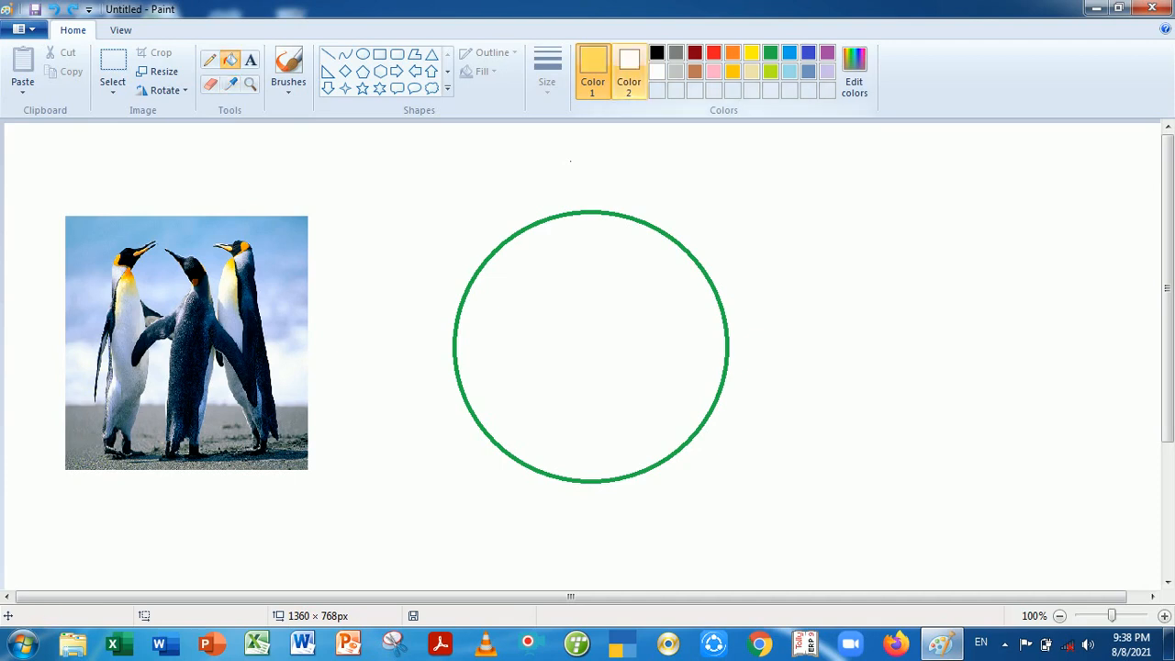
click(596, 294)
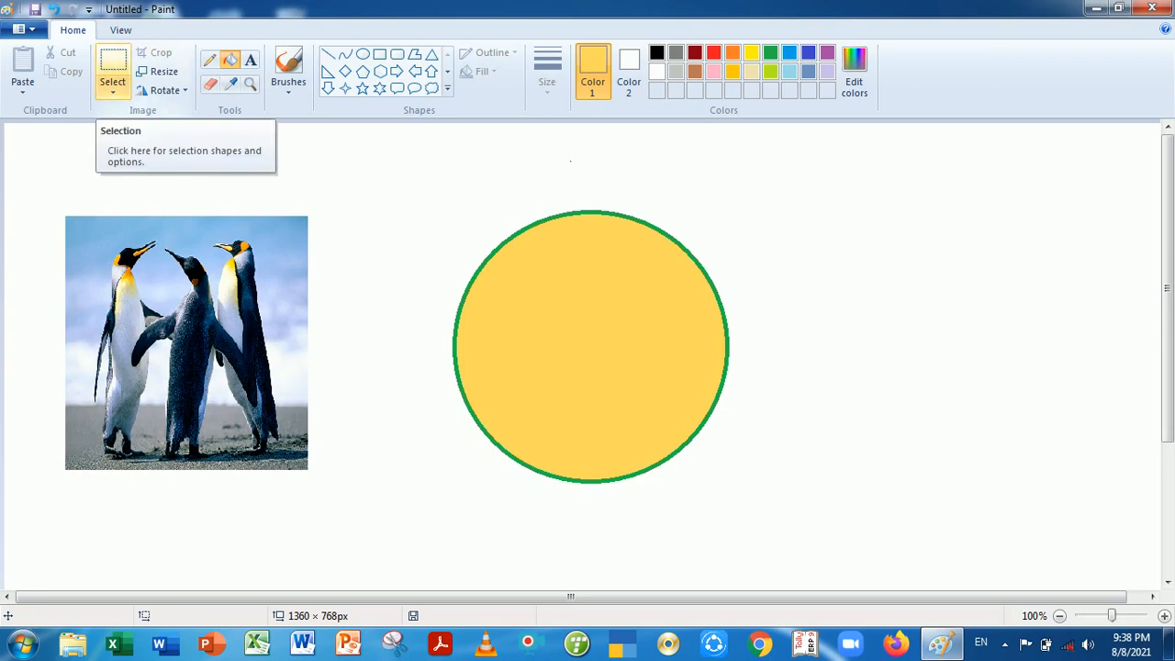
- Make a rectangular selection of about 890 × 432 px around the penguin picture and the circle and delete its contents
click(112, 85)
click(173, 130)
drag(55, 141, 821, 512)
key(Delete)
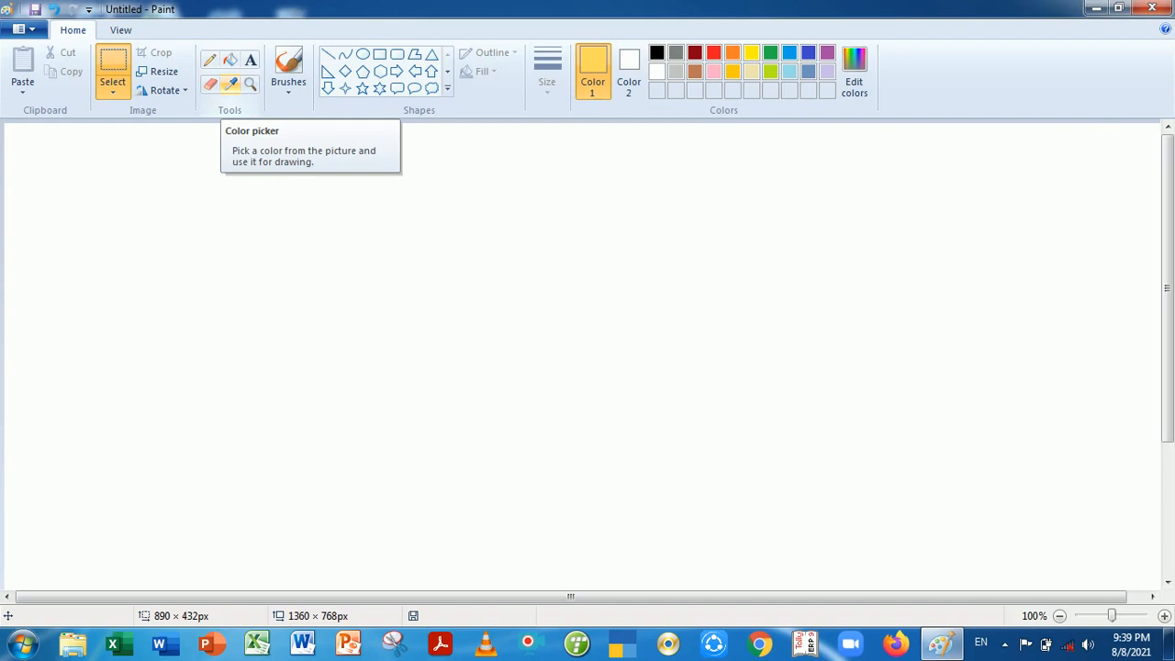
- Paint golden freehand scribbles with the basic Brush, starting with thin loops and continuing with a much thicker stroke
click(288, 74)
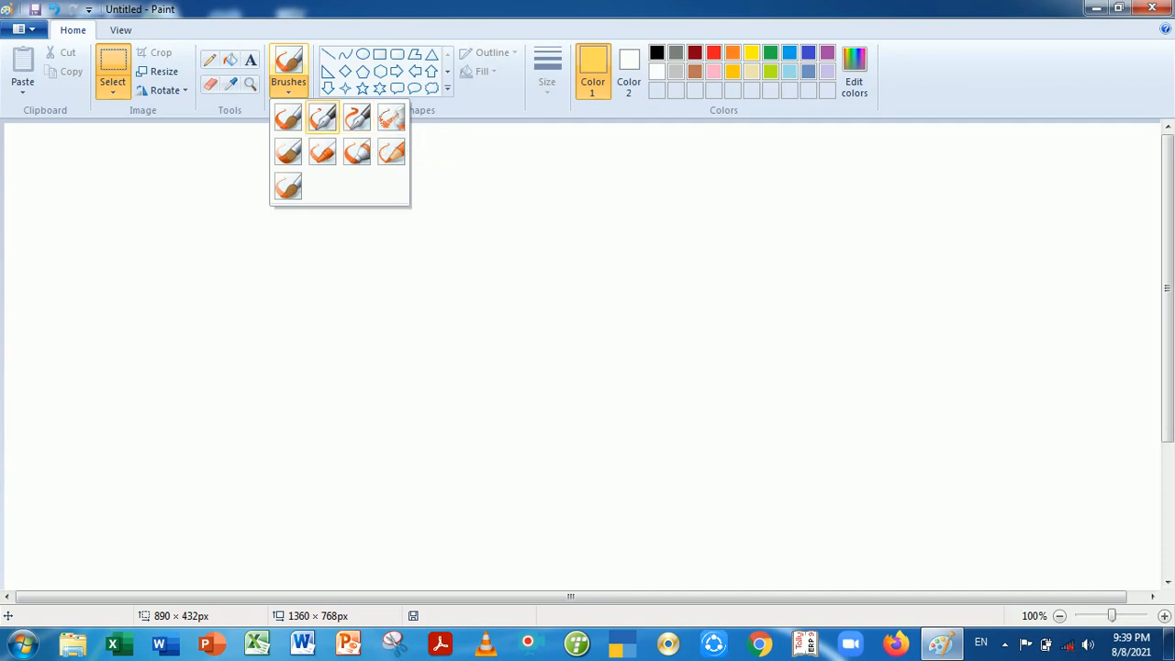
click(287, 117)
mouse_move(254, 215)
mouse_down()
mouse_move(280, 259)
mouse_move(267, 208)
mouse_move(299, 237)
mouse_move(309, 204)
mouse_move(311, 241)
mouse_move(350, 228)
mouse_up()
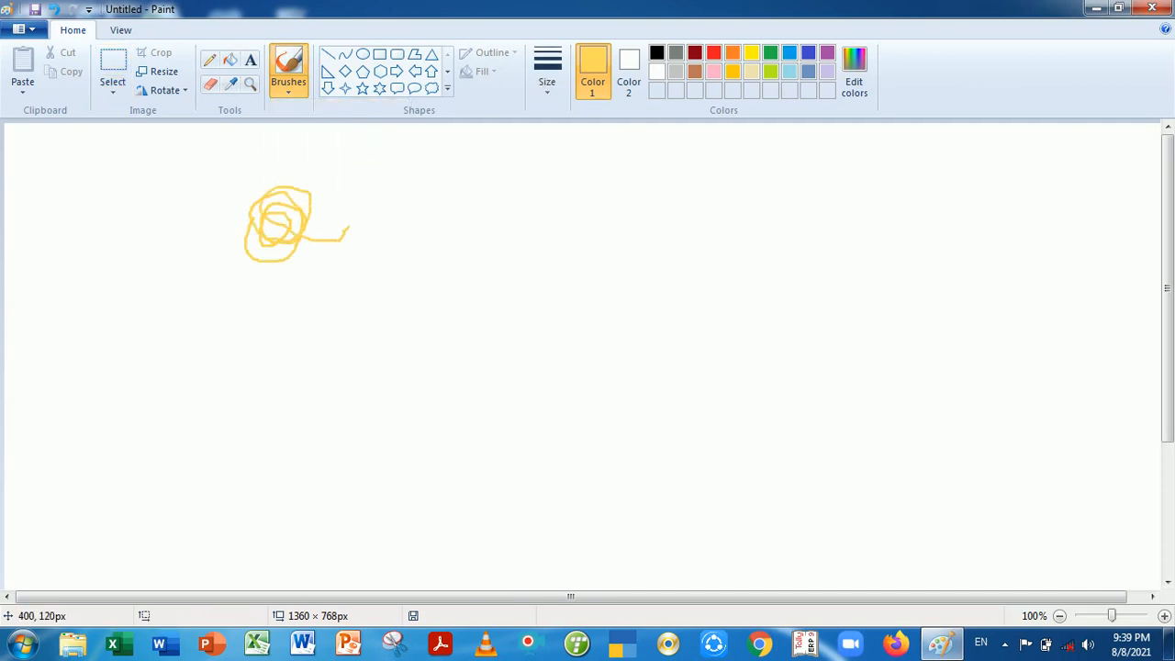
mouse_move(410, 191)
mouse_down()
mouse_move(388, 230)
mouse_move(425, 183)
mouse_move(431, 241)
mouse_up()
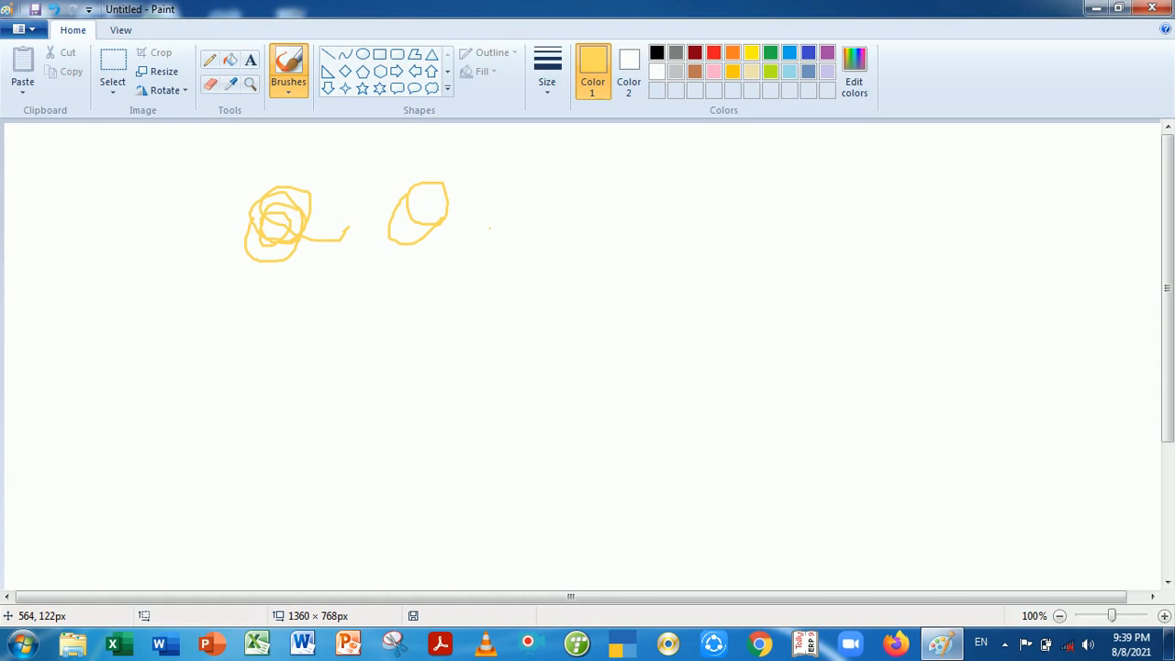
mouse_move(489, 227)
mouse_down()
mouse_move(515, 253)
mouse_move(671, 223)
mouse_move(666, 324)
mouse_move(501, 434)
mouse_move(547, 310)
mouse_move(483, 370)
mouse_move(437, 365)
mouse_move(524, 287)
mouse_move(382, 338)
mouse_up()
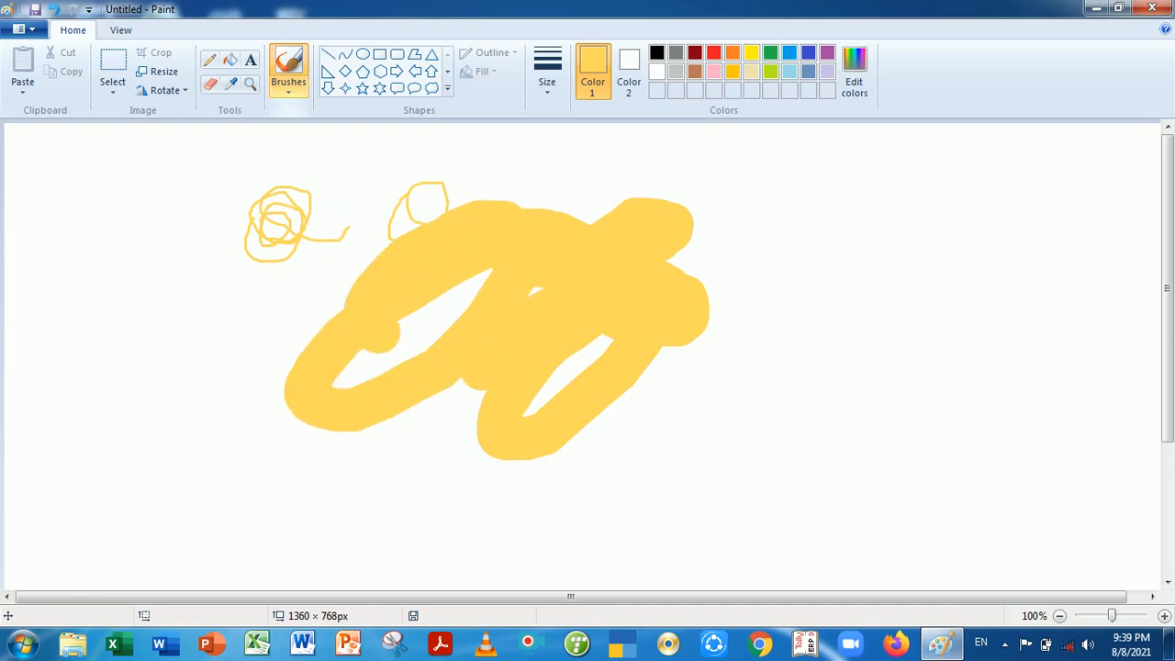
- Spray a small golden patch beside the loops with the Airbrush and spray green across the yellow strokes and surrounding canvas
click(289, 82)
click(391, 116)
mouse_move(175, 227)
mouse_down()
mouse_move(198, 248)
mouse_move(174, 208)
mouse_move(226, 173)
mouse_move(168, 219)
mouse_move(195, 242)
mouse_up()
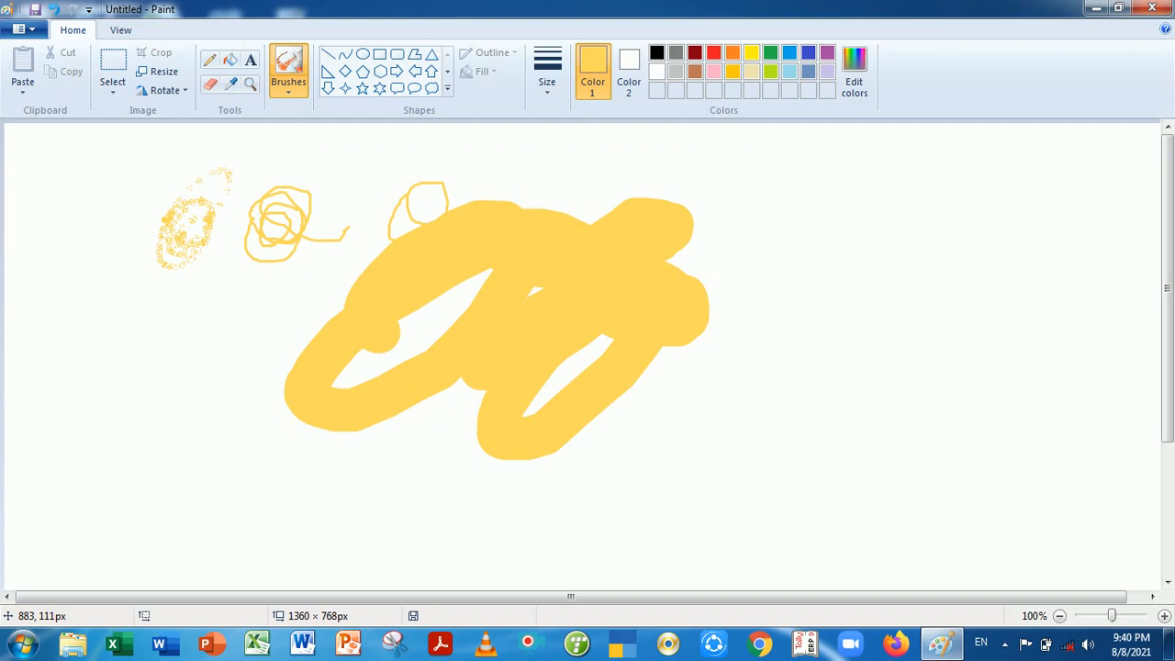
click(770, 52)
mouse_move(766, 170)
mouse_down()
mouse_move(761, 220)
mouse_move(535, 290)
mouse_move(568, 252)
mouse_move(633, 322)
mouse_move(628, 274)
mouse_move(557, 302)
mouse_move(432, 303)
mouse_move(422, 276)
mouse_move(514, 234)
mouse_move(316, 296)
mouse_move(263, 288)
mouse_move(249, 356)
mouse_move(224, 300)
mouse_move(236, 295)
mouse_move(231, 309)
mouse_move(170, 243)
mouse_move(161, 214)
mouse_move(178, 322)
mouse_up()
mouse_move(191, 374)
mouse_down()
mouse_move(213, 398)
mouse_move(183, 477)
mouse_move(209, 439)
mouse_move(183, 448)
mouse_move(179, 399)
mouse_move(200, 378)
mouse_move(191, 429)
mouse_move(169, 393)
mouse_move(185, 396)
mouse_move(190, 352)
mouse_move(210, 373)
mouse_up()
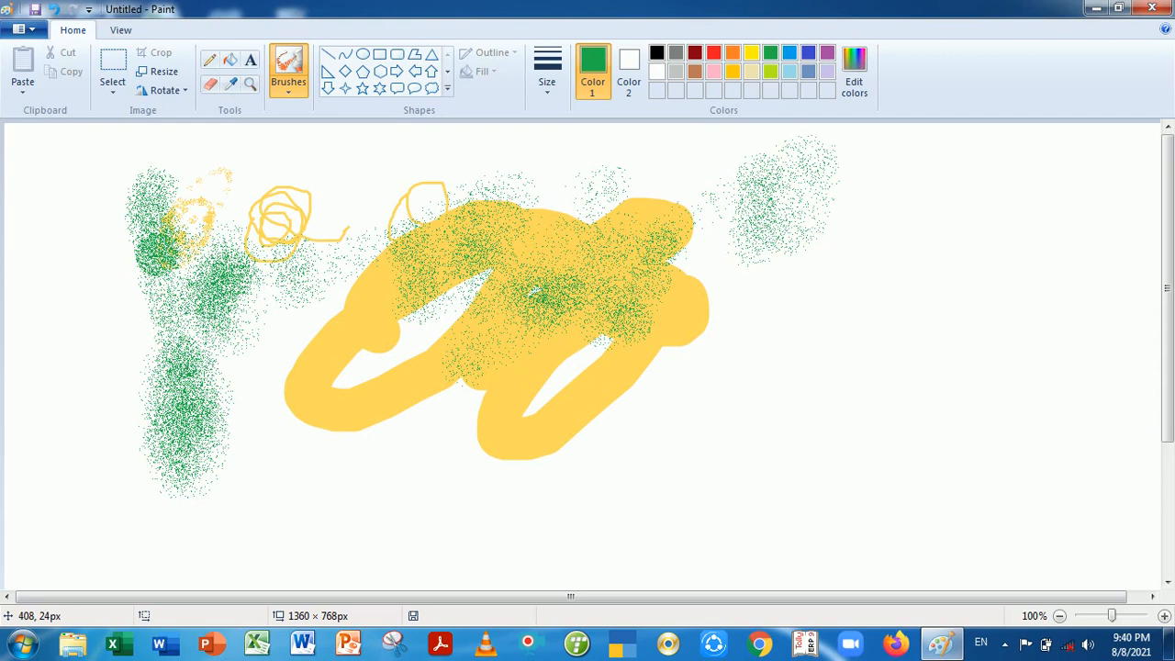
- Choose the Crayon brush and repeatedly enlarge and shrink its tip, leaving it at a medium thickness
click(288, 88)
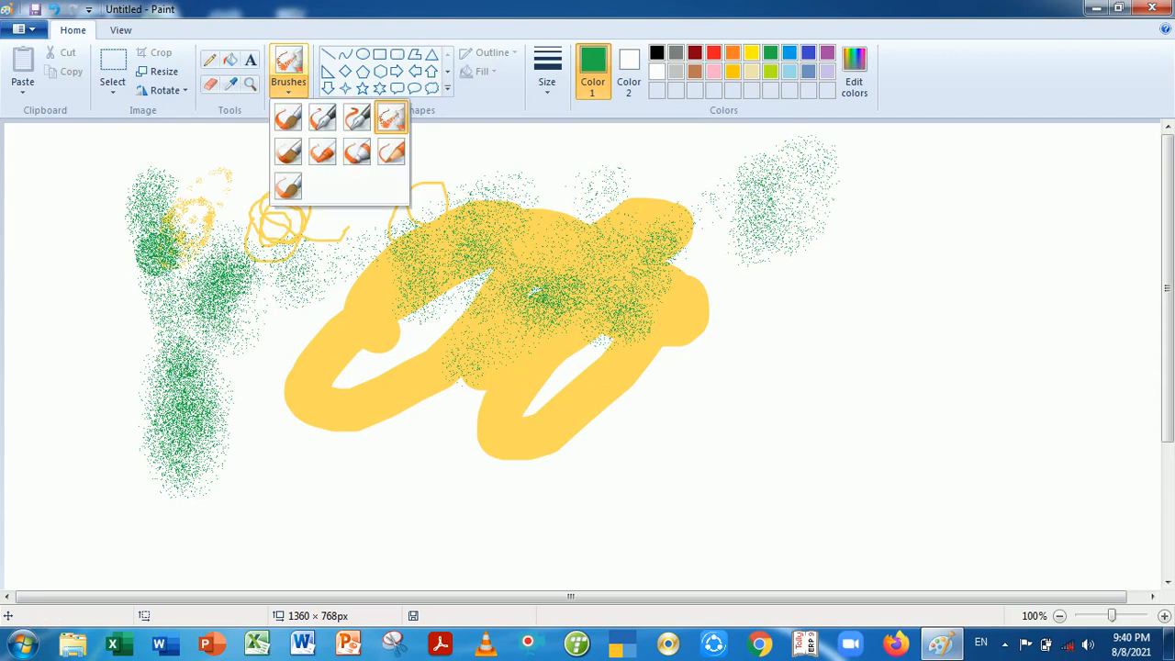
click(322, 151)
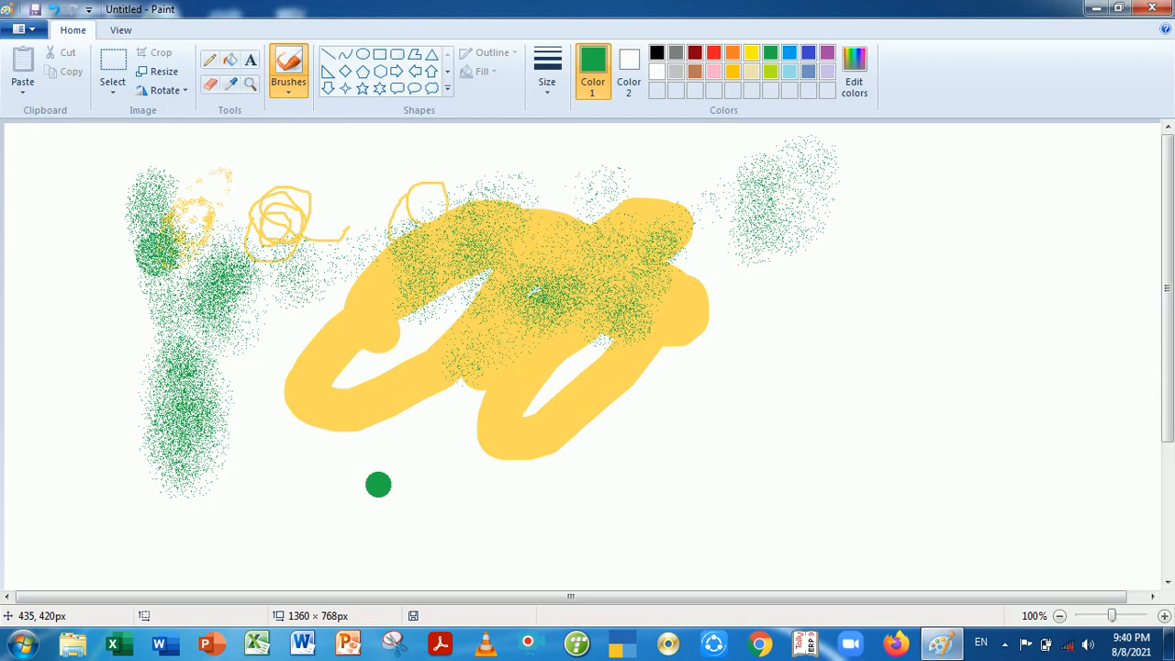
key(ctrl+KP_Add)
key(ctrl+KP_Add)
key(ctrl+KP_Add)
key(ctrl+KP_Add)
key(ctrl+KP_Subtract)
key(ctrl+KP_Subtract)
key(ctrl+KP_Subtract)
key(ctrl+KP_Subtract)
key(ctrl+KP_Add)
key(ctrl+KP_Add)
key(ctrl+KP_Add)
key(ctrl+KP_Add)
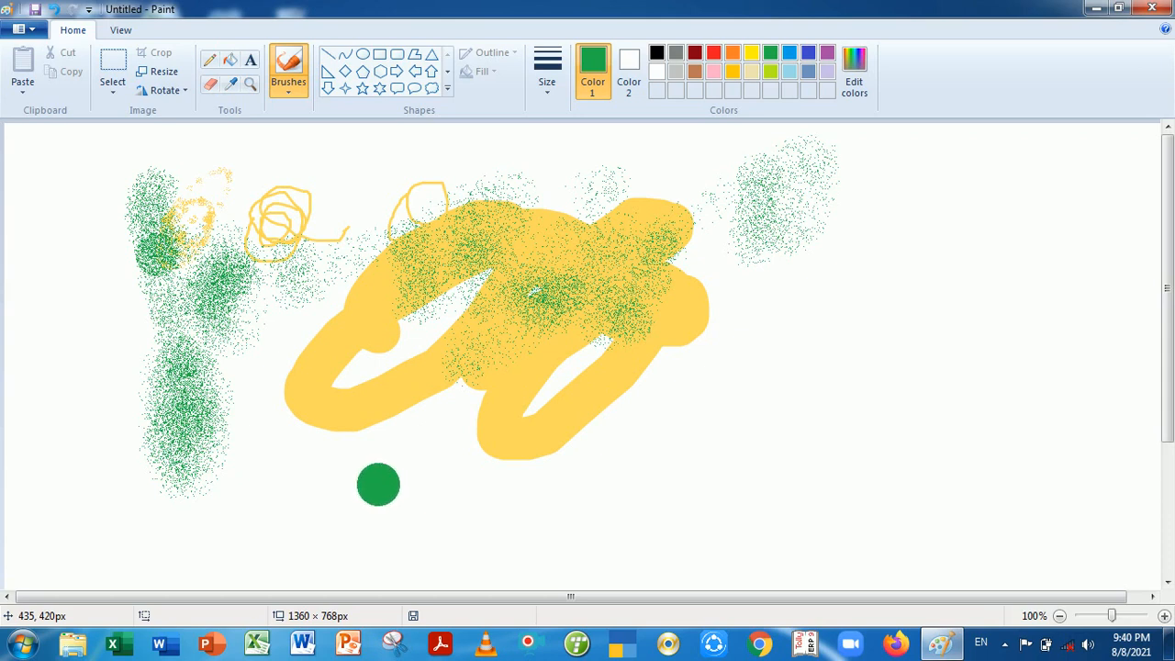
key(ctrl+KP_Subtract)
key(ctrl+KP_Subtract)
key(ctrl+KP_Subtract)
key(ctrl+KP_Subtract)
key(ctrl+KP_Add)
key(ctrl+KP_Add)
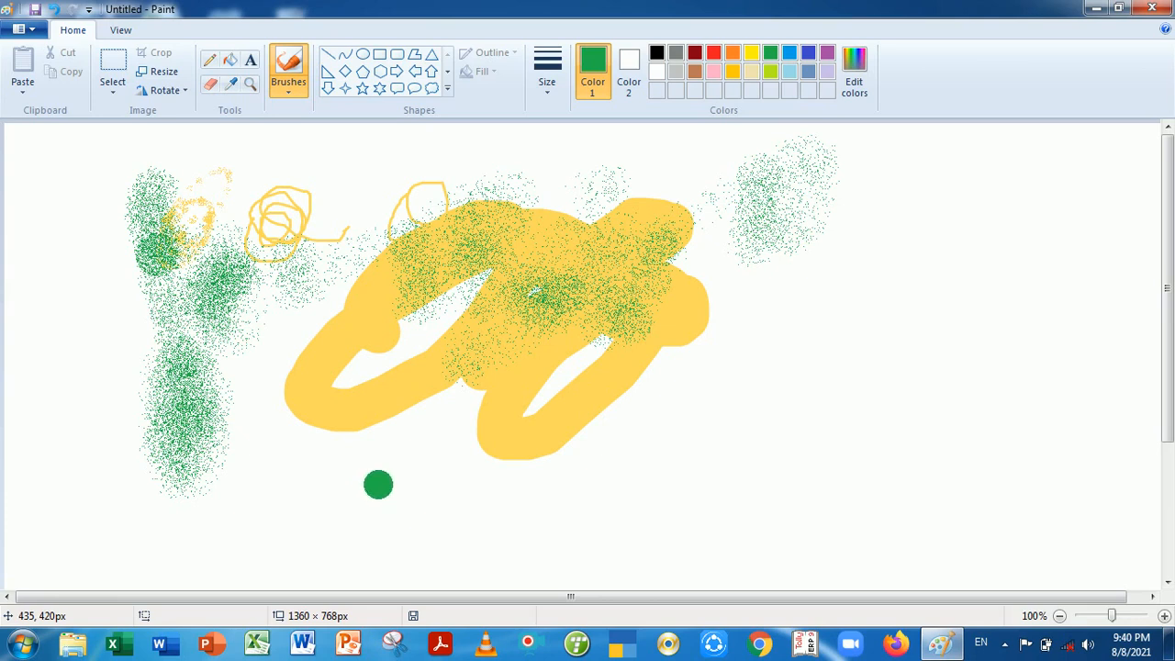
- Draw thick looping green crayon strokes over the yellow shape and across the canvas on both sides of it
mouse_move(379, 482)
mouse_down()
mouse_move(528, 469)
mouse_move(445, 515)
mouse_move(733, 343)
mouse_move(895, 322)
mouse_move(826, 402)
mouse_move(737, 394)
mouse_move(767, 272)
mouse_up()
mouse_move(574, 229)
mouse_down()
mouse_move(501, 219)
mouse_move(523, 169)
mouse_move(505, 212)
mouse_move(362, 278)
mouse_move(403, 158)
mouse_move(422, 213)
mouse_move(351, 330)
mouse_move(386, 318)
mouse_up()
mouse_move(336, 459)
mouse_down()
mouse_move(385, 348)
mouse_move(326, 372)
mouse_move(311, 296)
mouse_up()
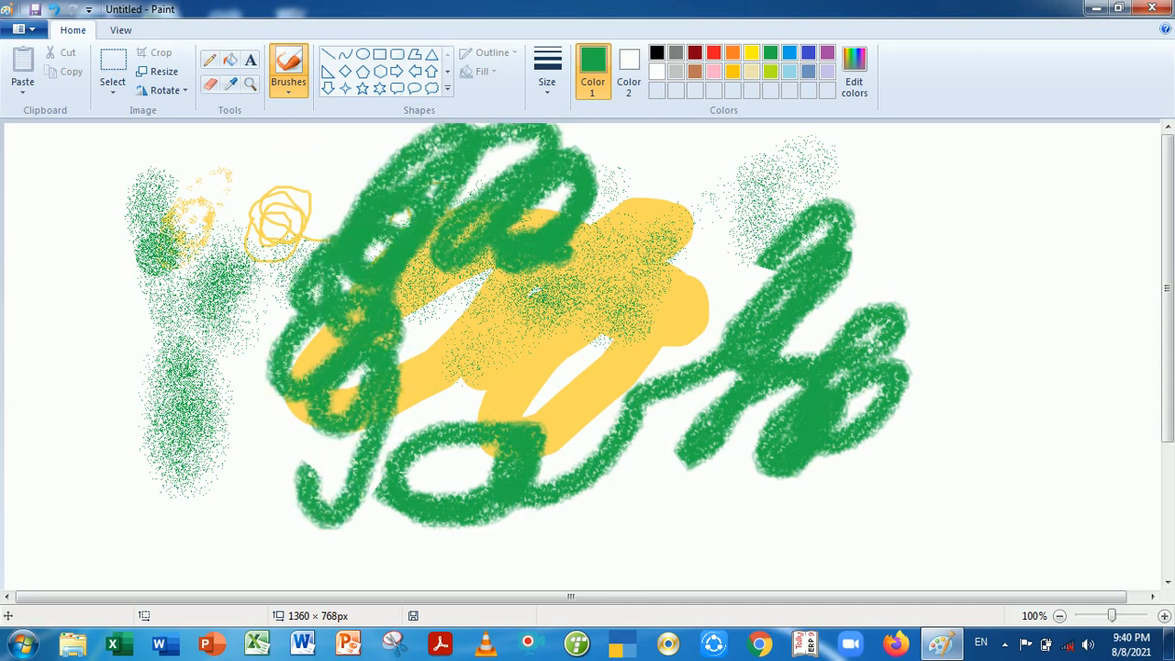
- Paint translucent green loops over the sprayed areas and yellow scribbles with the Watercolor brush
click(288, 84)
click(288, 187)
mouse_move(113, 306)
mouse_down()
mouse_move(91, 335)
mouse_move(224, 157)
mouse_move(106, 367)
mouse_up()
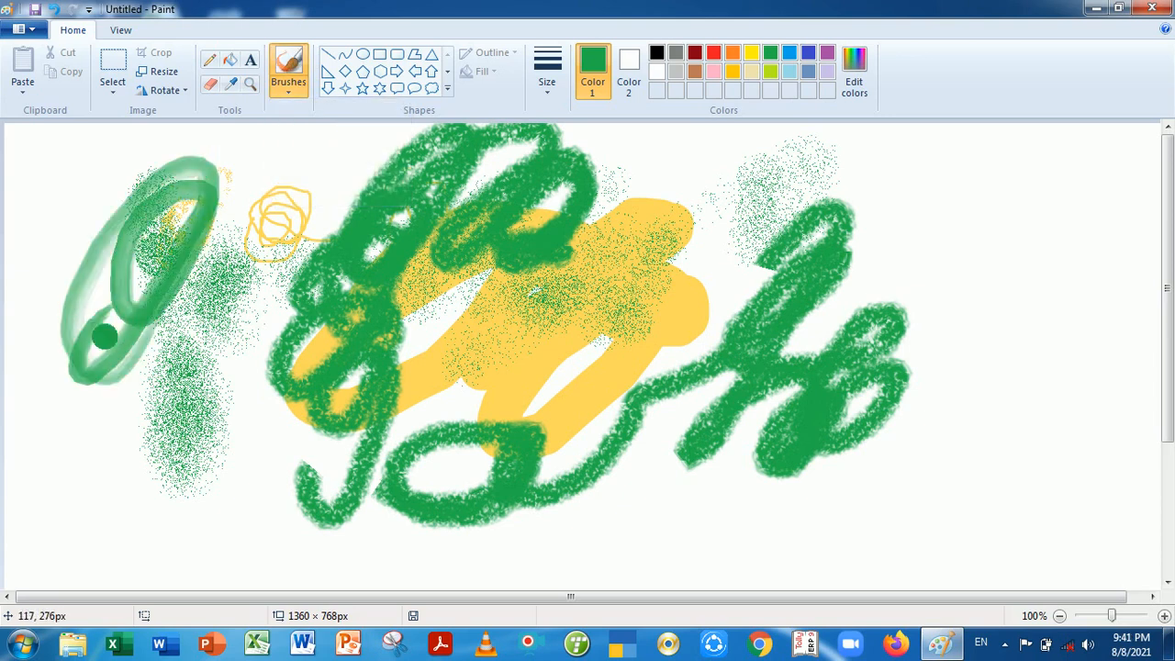
click(223, 296)
mouse_move(263, 223)
mouse_down()
mouse_move(236, 295)
mouse_move(303, 212)
mouse_move(500, 289)
mouse_up()
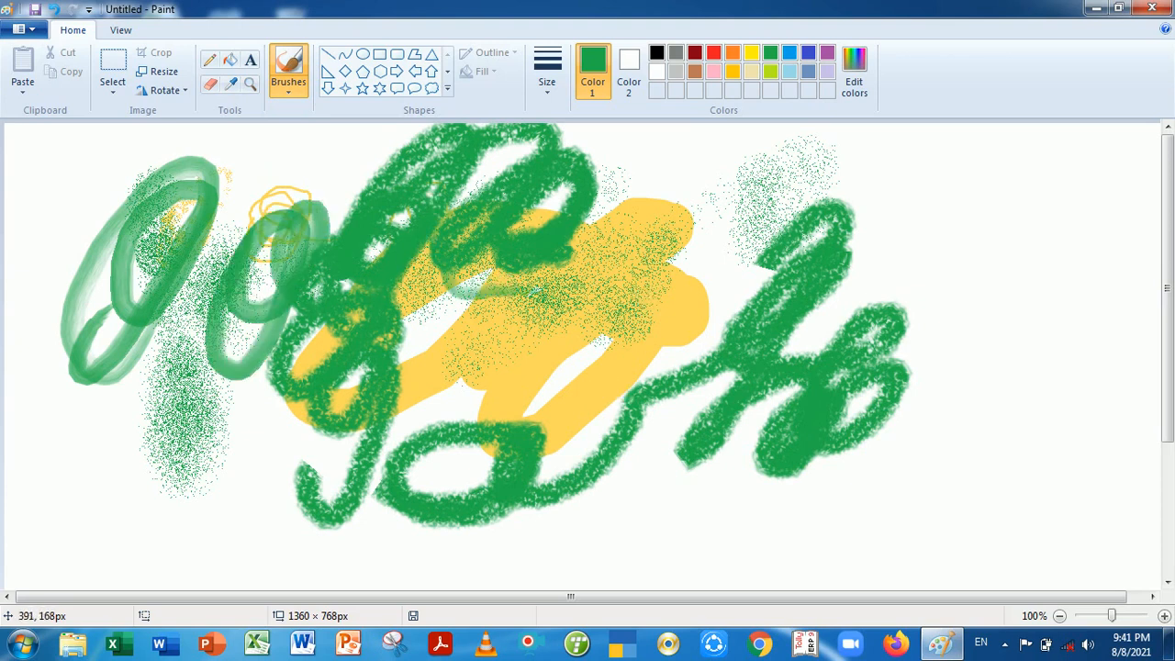
- Select the entire canvas and delete all the brush strokes on it
click(112, 62)
click(112, 87)
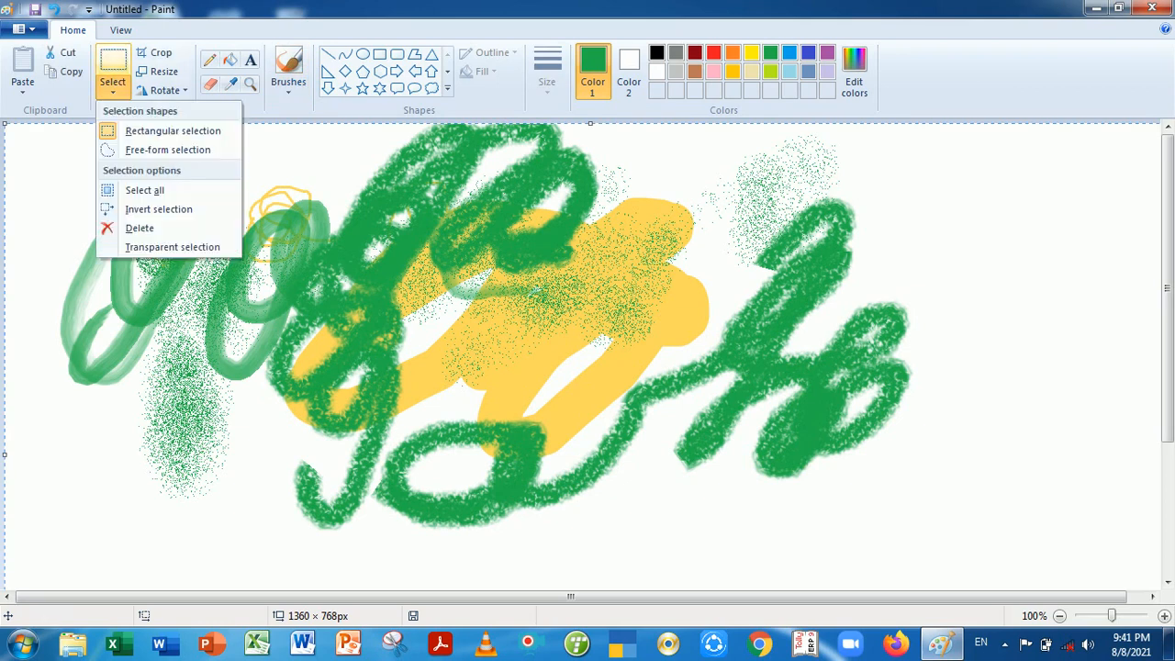
click(144, 190)
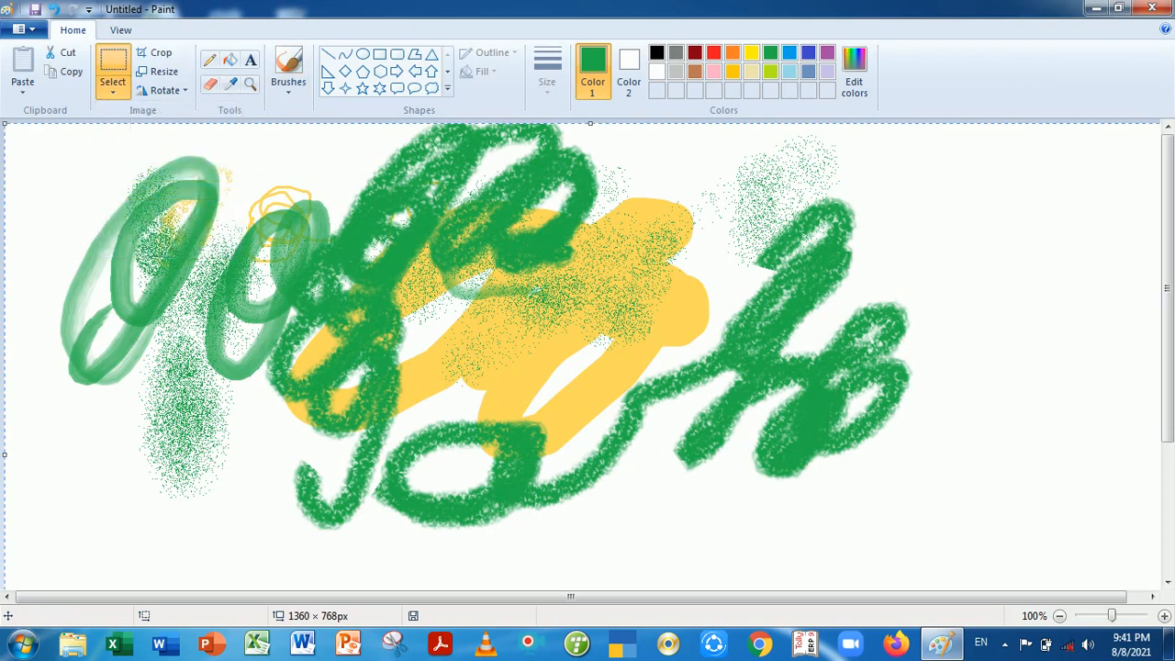
click(112, 87)
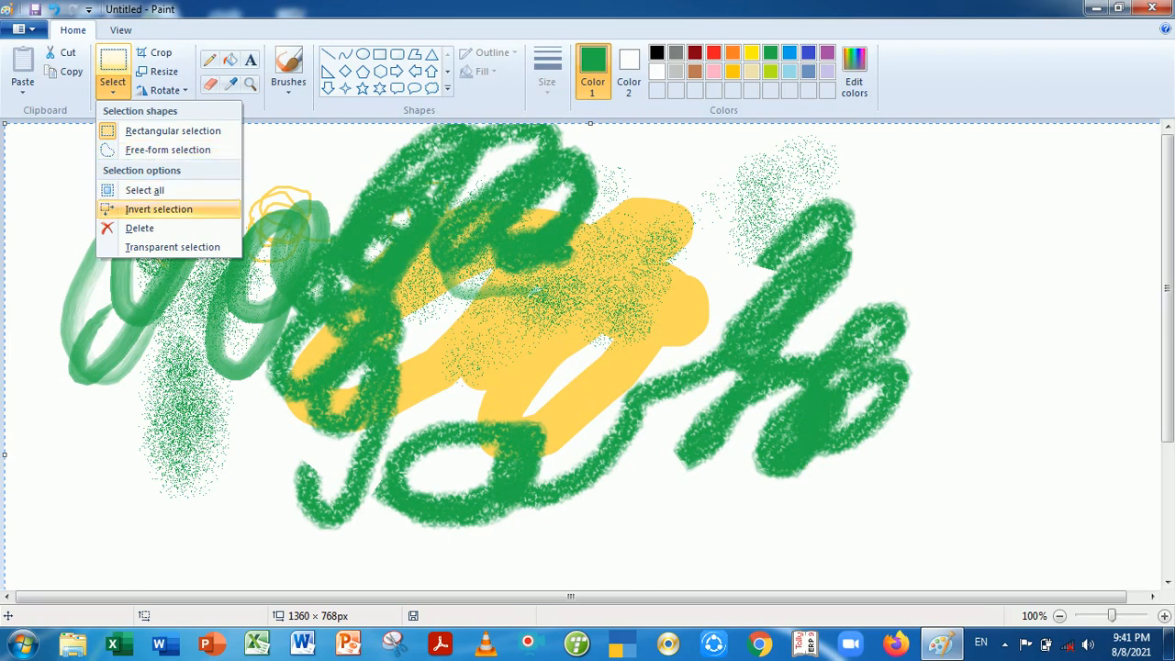
click(139, 227)
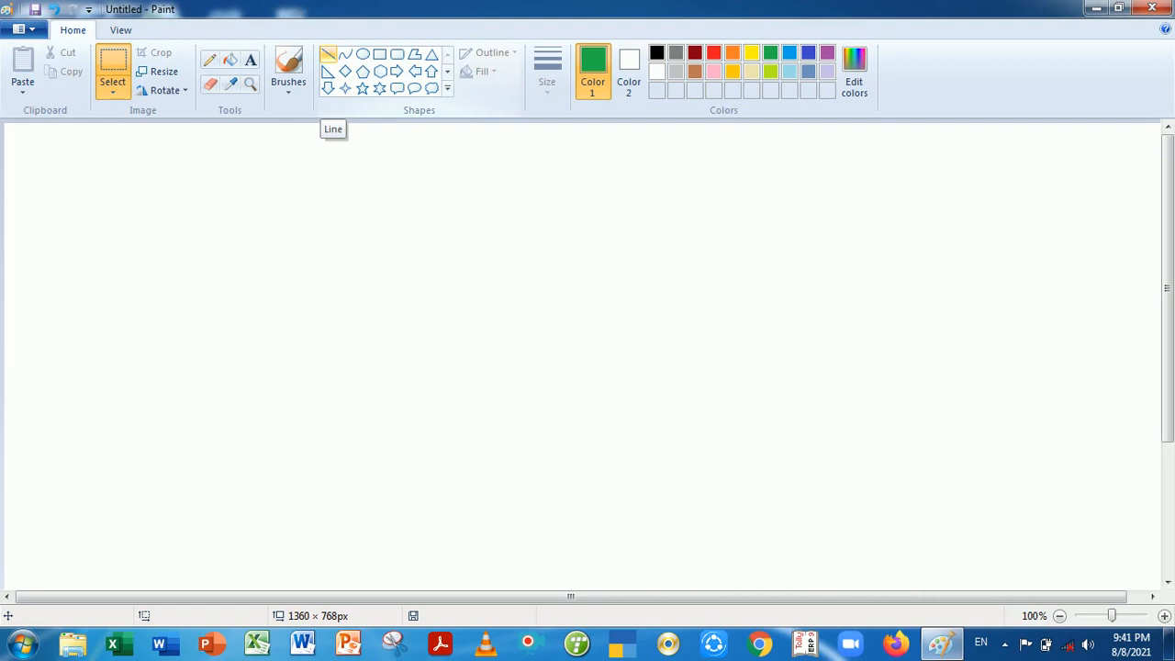
- Draw a green horizontal roof ridge about 828 px long near the canvas top with the Line tool at the second-thinnest width
click(327, 54)
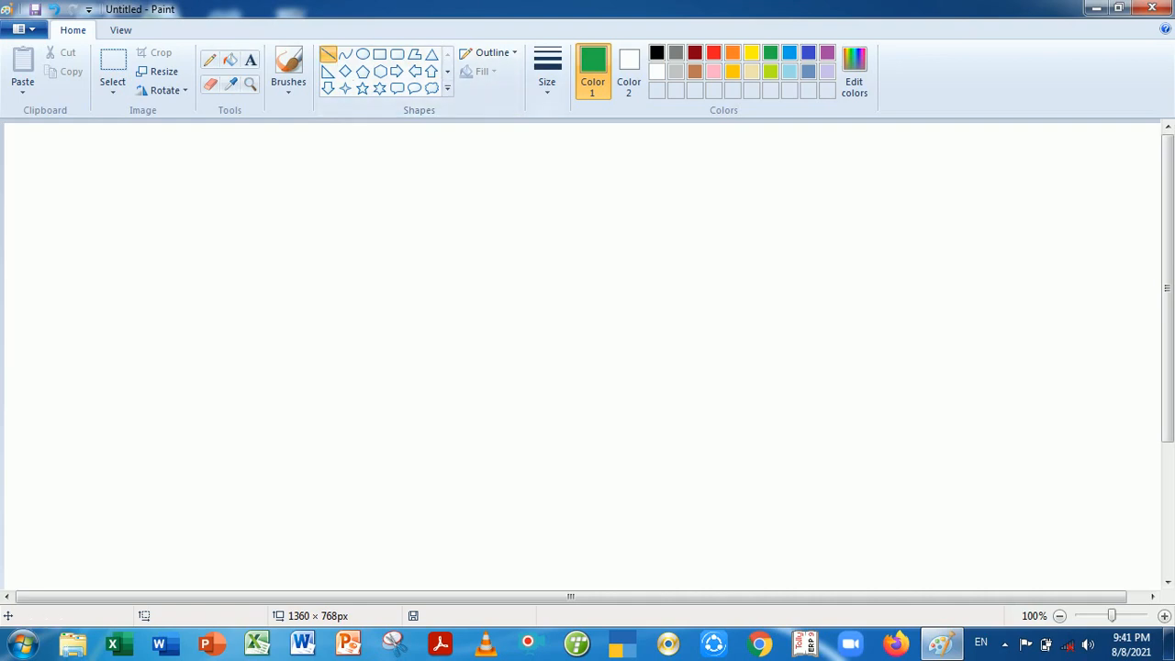
click(547, 72)
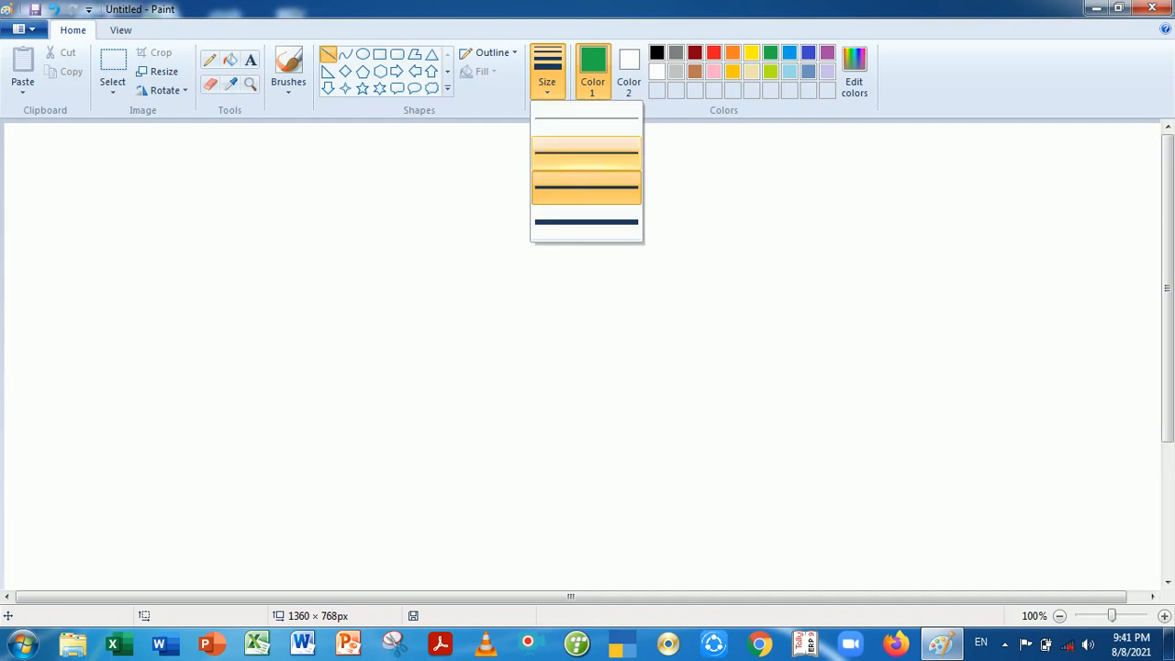
click(585, 152)
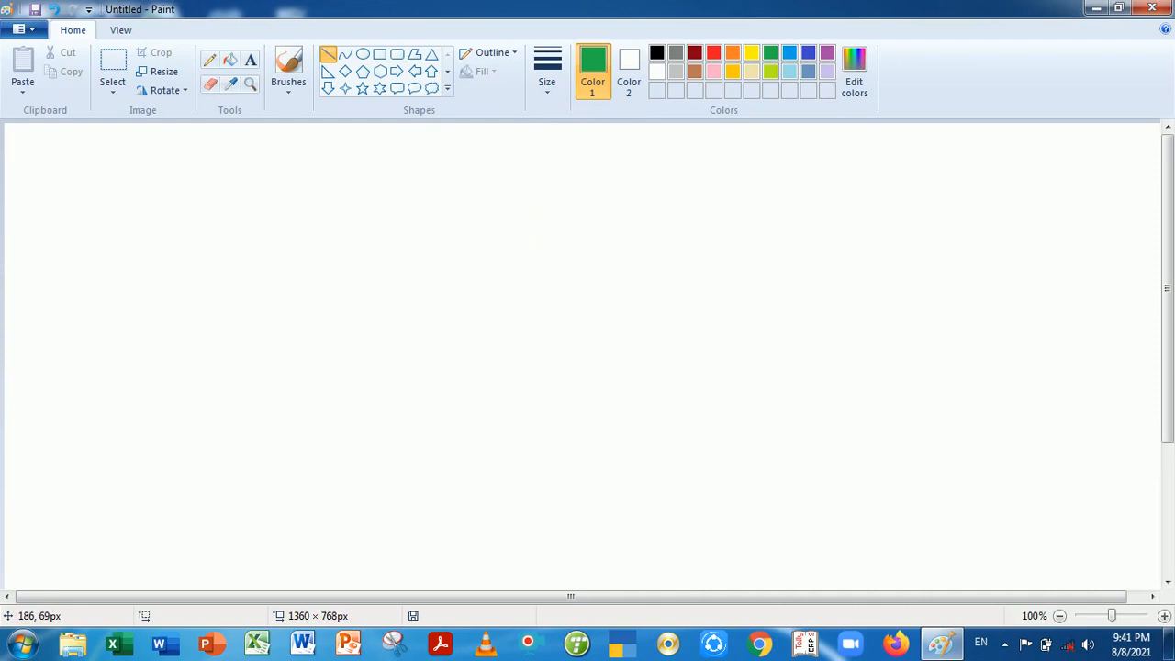
mouse_move(163, 184)
mouse_down()
mouse_move(407, 208)
mouse_move(926, 211)
mouse_move(849, 223)
mouse_move(876, 223)
mouse_move(877, 183)
mouse_up()
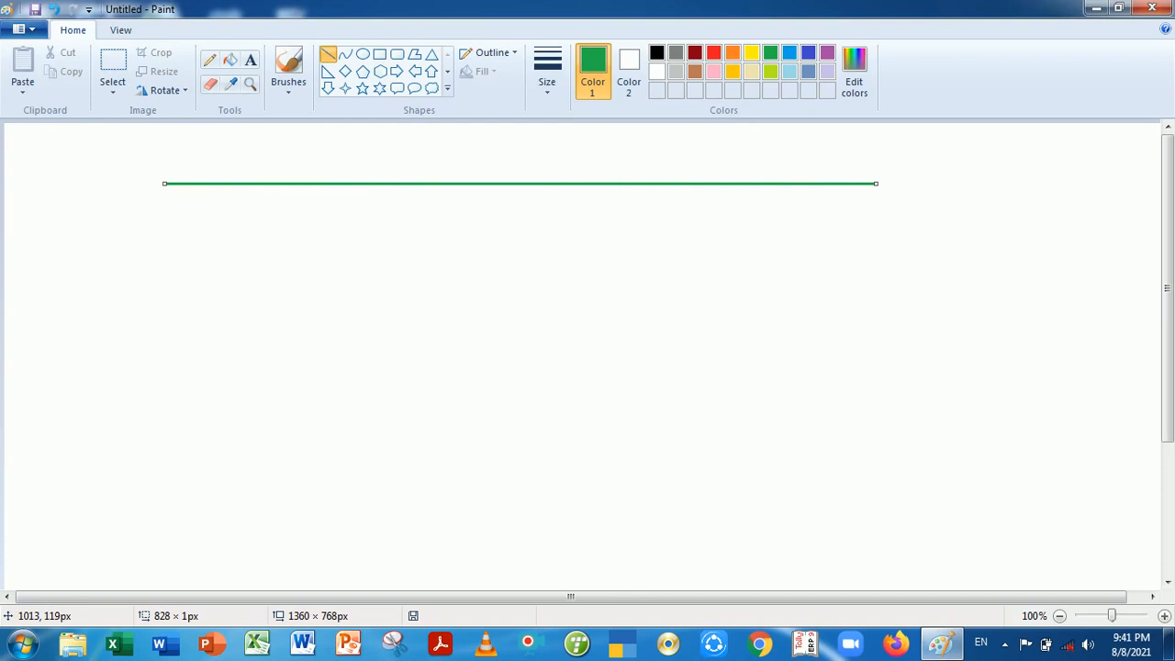
click(974, 246)
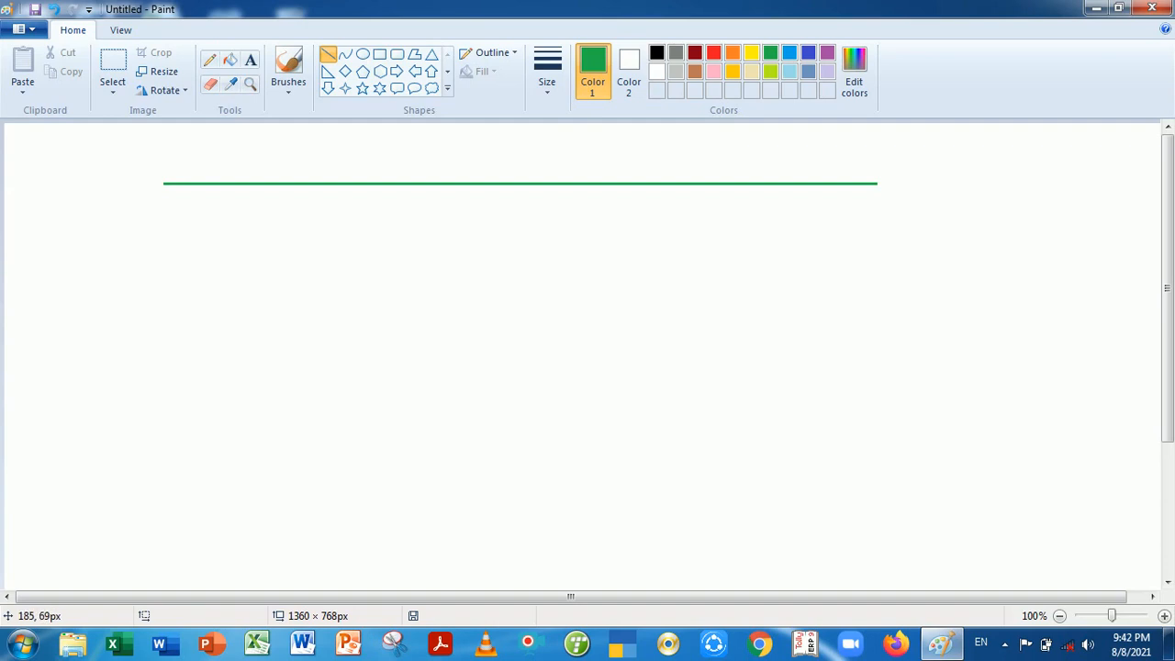
- Draw 45° roof slopes down from the ridge: about 149 × 149 and 144 × 144 px from its left end, 155 × 155 px from its right
drag(164, 183, 36, 312)
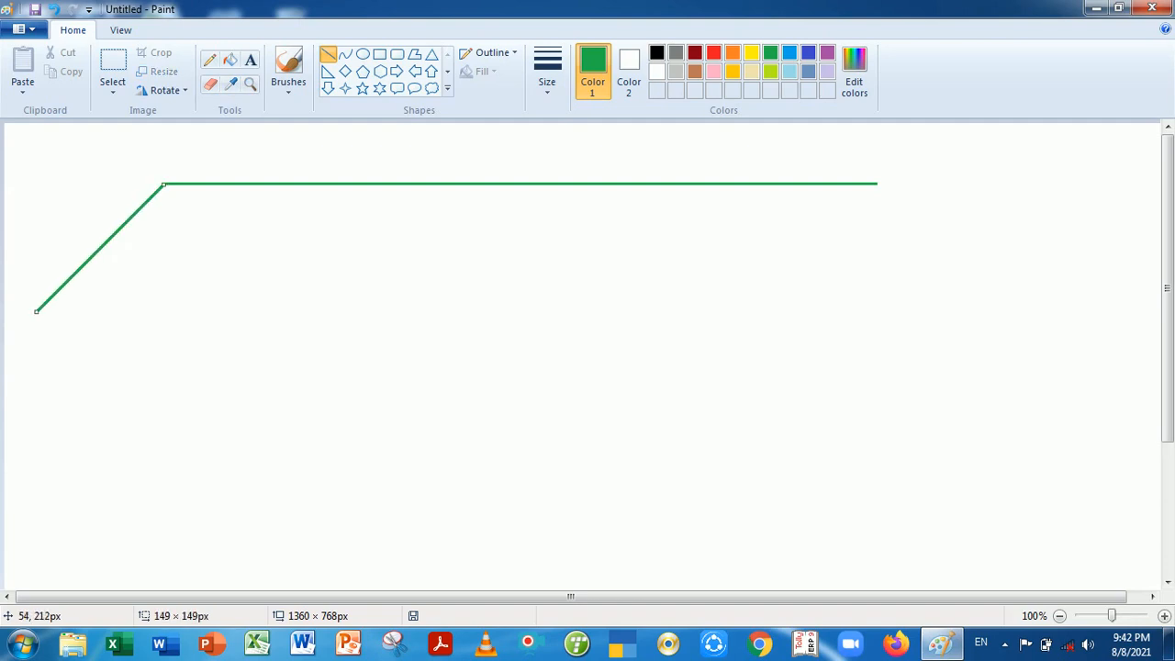
click(91, 300)
drag(164, 184, 288, 307)
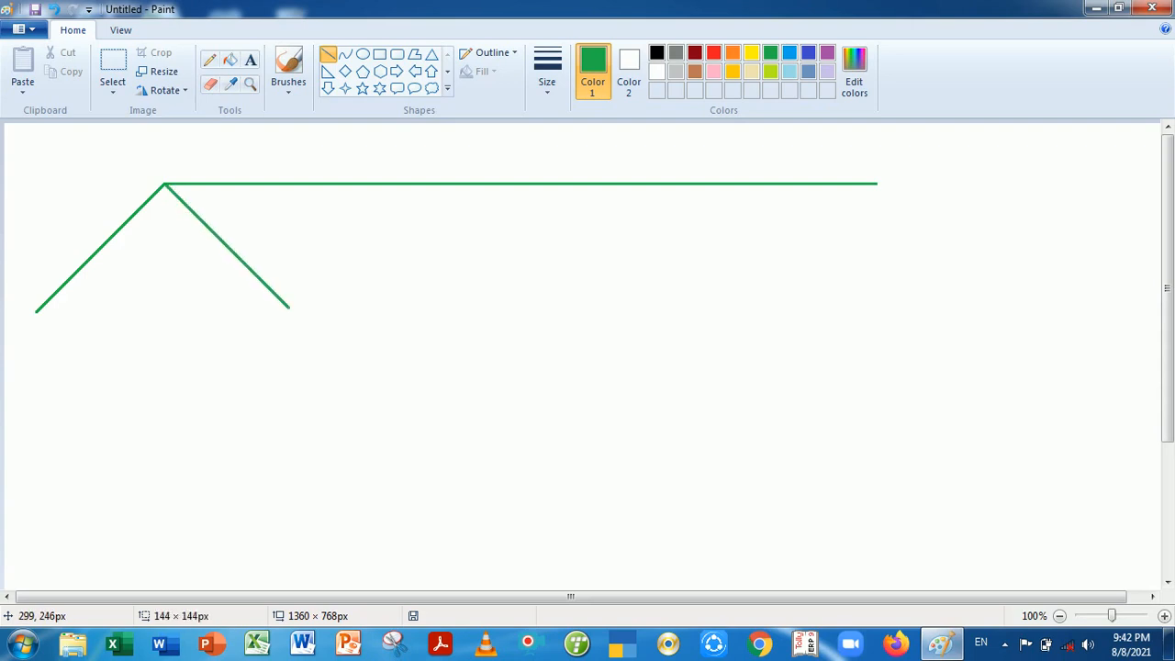
click(375, 306)
mouse_move(877, 184)
mouse_down()
mouse_move(1028, 337)
mouse_move(1007, 316)
mouse_up()
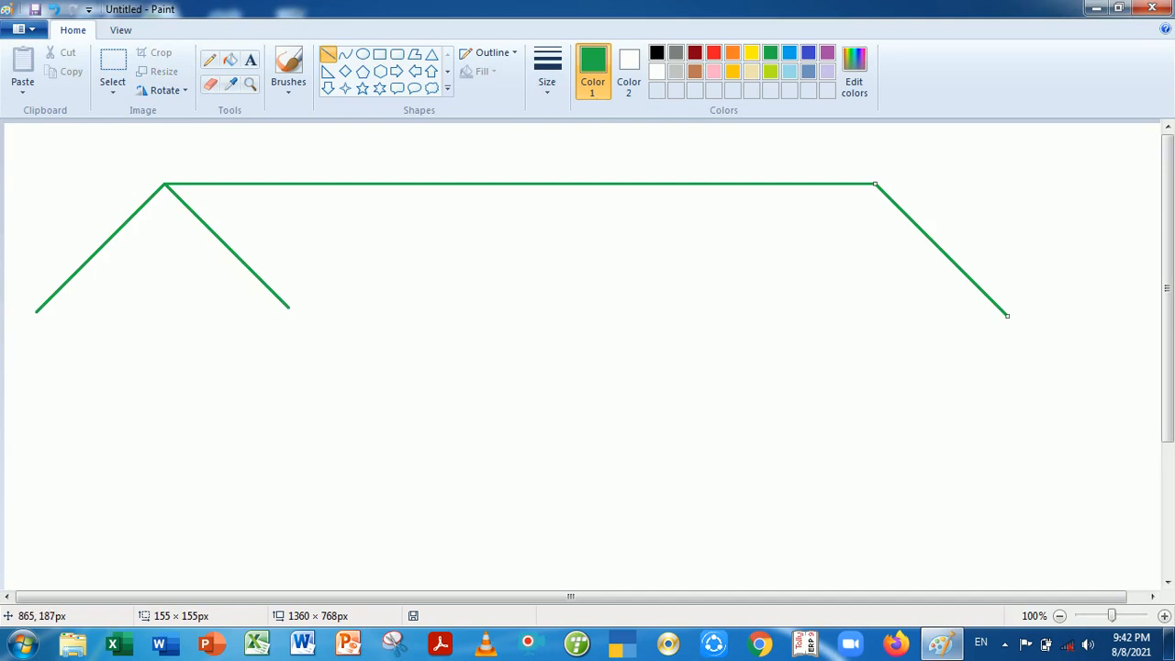
click(728, 257)
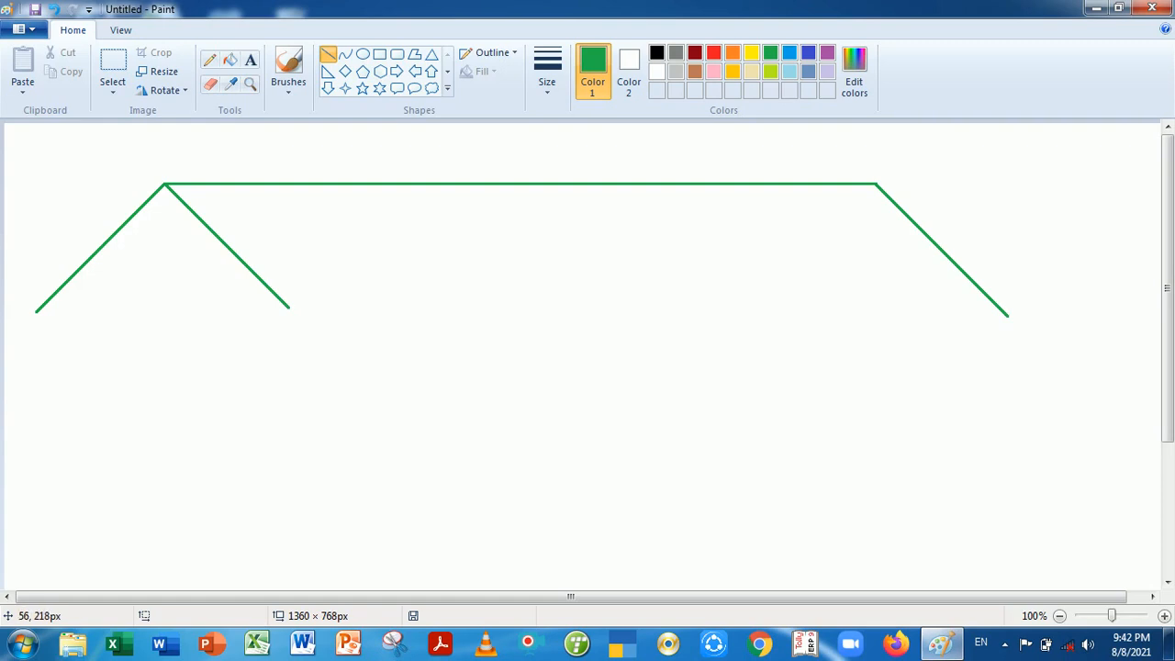
- Draw a line parallel inside the leftmost roof slope and a short segment joining their lower ends
mouse_move(52, 323)
mouse_down()
mouse_move(184, 223)
mouse_move(197, 177)
mouse_move(178, 199)
mouse_up()
click(195, 287)
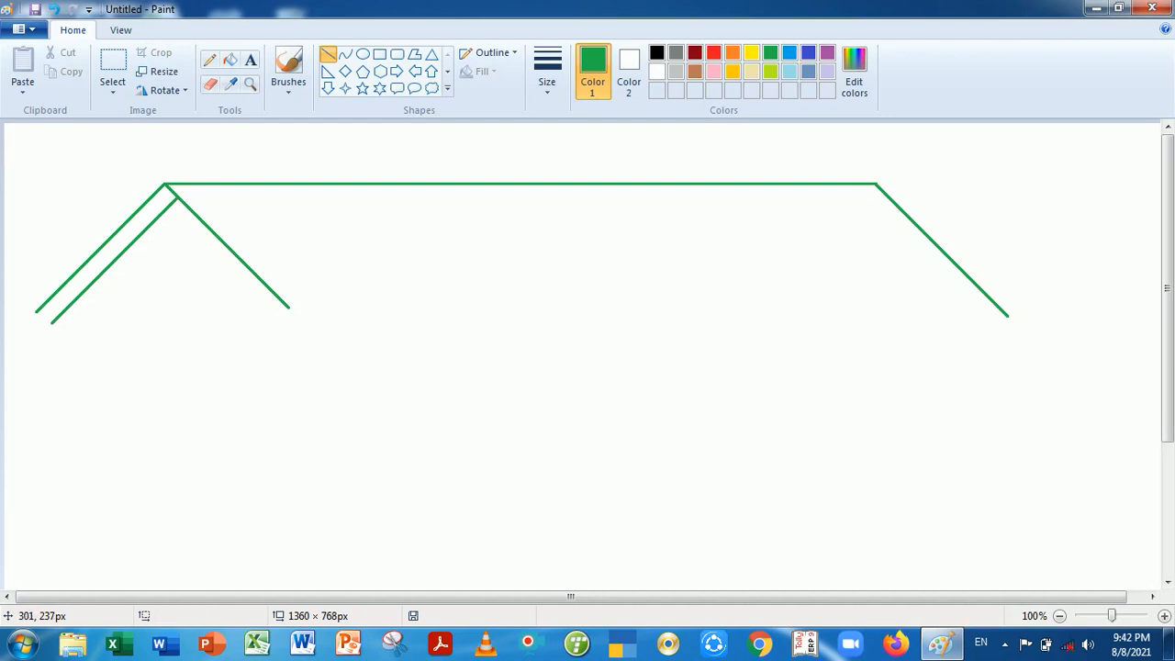
drag(37, 312, 58, 317)
click(60, 330)
- Erase the inner roof line's overhanging lower stub and adjust the eraser to a small size
click(210, 84)
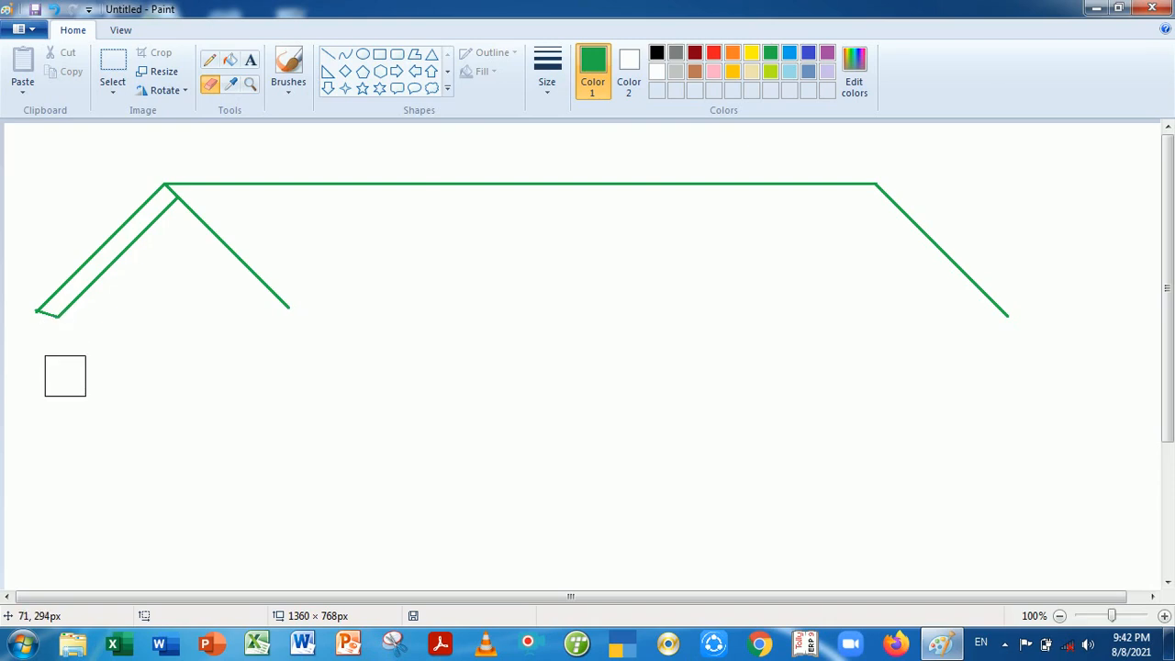
key(ctrl+minus)
key(ctrl+minus)
key(ctrl+minus)
key(ctrl+minus)
key(ctrl+minus)
key(ctrl+minus)
key(ctrl+minus)
key(ctrl+minus)
key(ctrl+minus)
key(ctrl+minus)
key(ctrl+minus)
key(ctrl+minus)
key(ctrl+minus)
key(ctrl+minus)
key(ctrl+minus)
key(ctrl+minus)
key(ctrl+plus)
key(ctrl+plus)
key(ctrl+plus)
key(ctrl+plus)
key(ctrl+plus)
key(ctrl+plus)
key(ctrl+plus)
key(ctrl+minus)
key(ctrl+minus)
key(ctrl+minus)
- Draw the left wall as a vertical line from the inner roof line's lower end down to near the canvas bottom
click(328, 55)
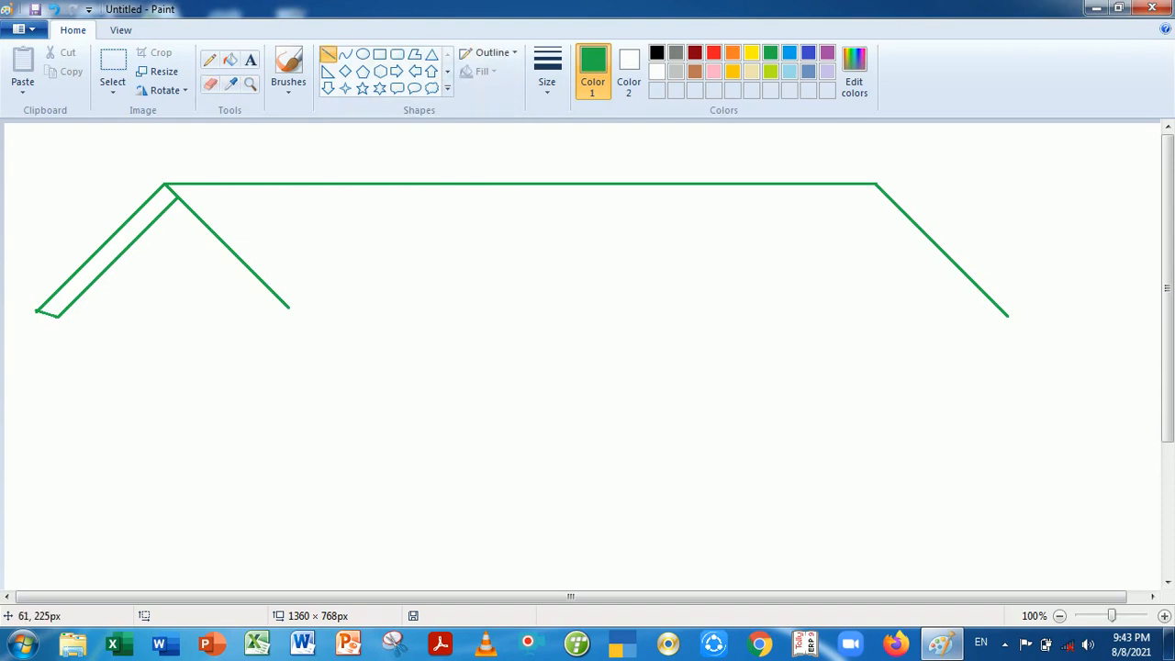
mouse_move(58, 318)
mouse_down()
mouse_move(57, 588)
mouse_move(54, 559)
mouse_up()
click(164, 499)
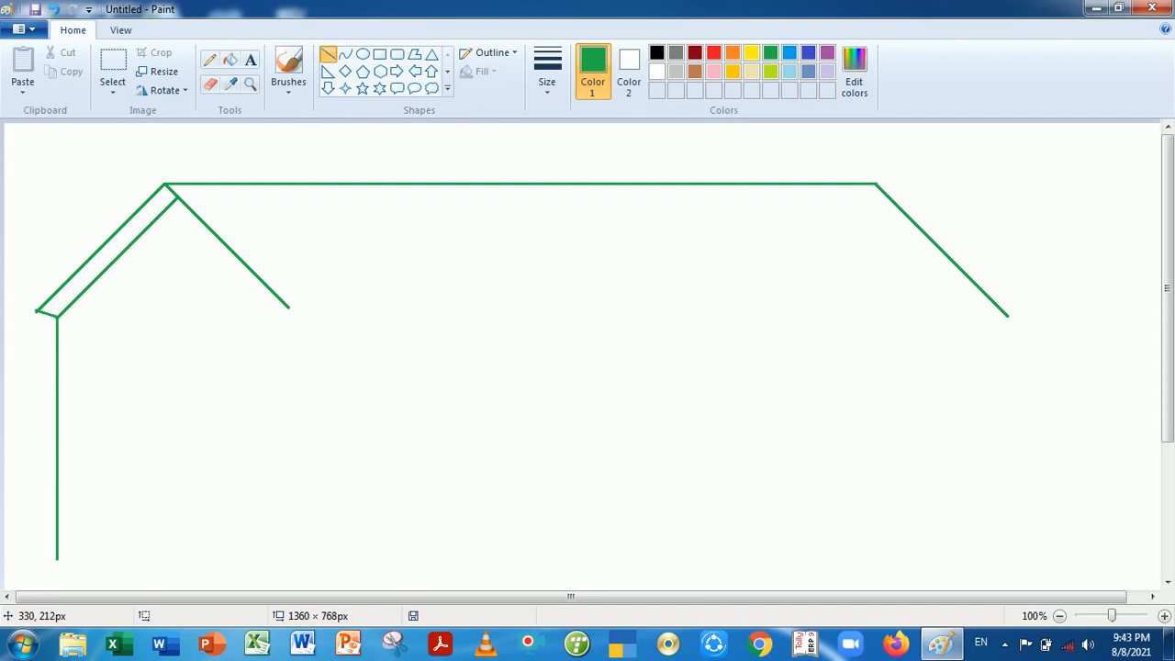
- Draw a straight horizontal eave line about 829 px long from the front gable's lower right end to the far right roof slope
mouse_move(289, 308)
mouse_down()
mouse_move(674, 307)
mouse_move(774, 291)
mouse_move(1067, 321)
mouse_move(976, 307)
mouse_up()
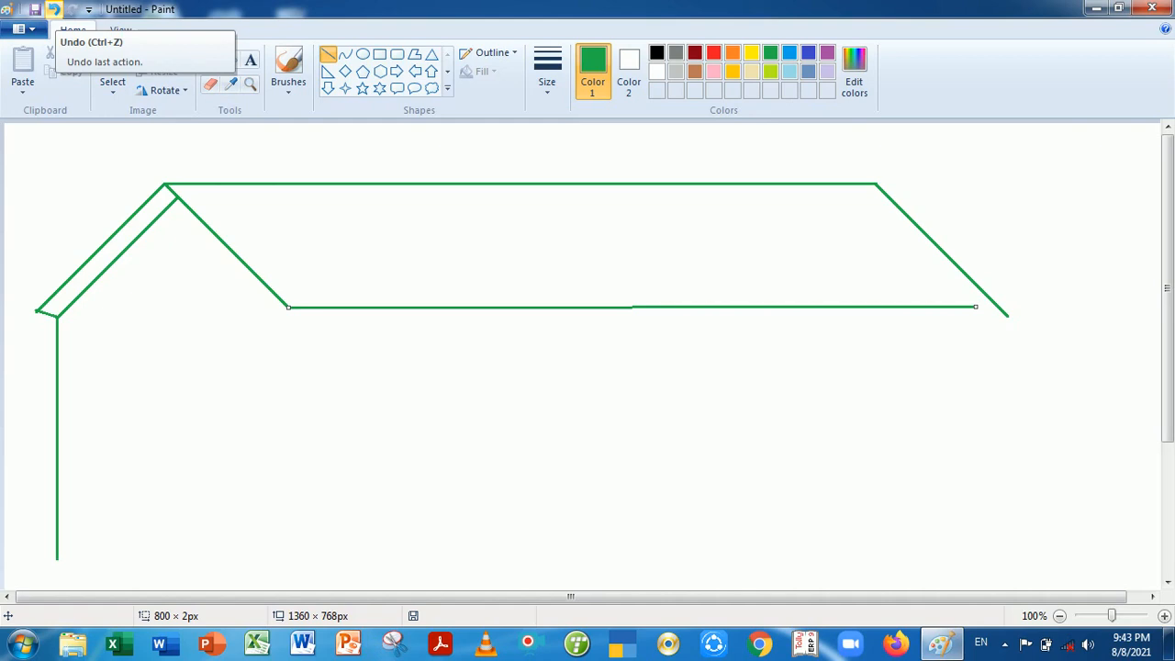
click(55, 10)
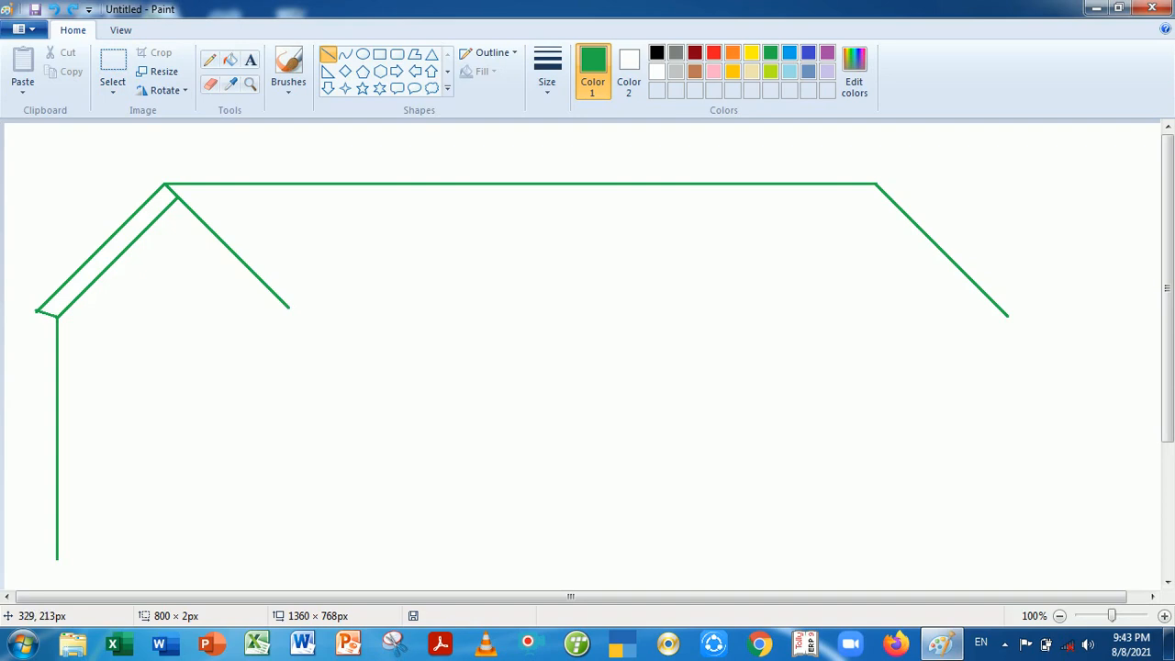
drag(289, 306, 901, 305)
mouse_move(1008, 291)
mouse_down()
mouse_move(1029, 297)
mouse_move(999, 304)
mouse_up()
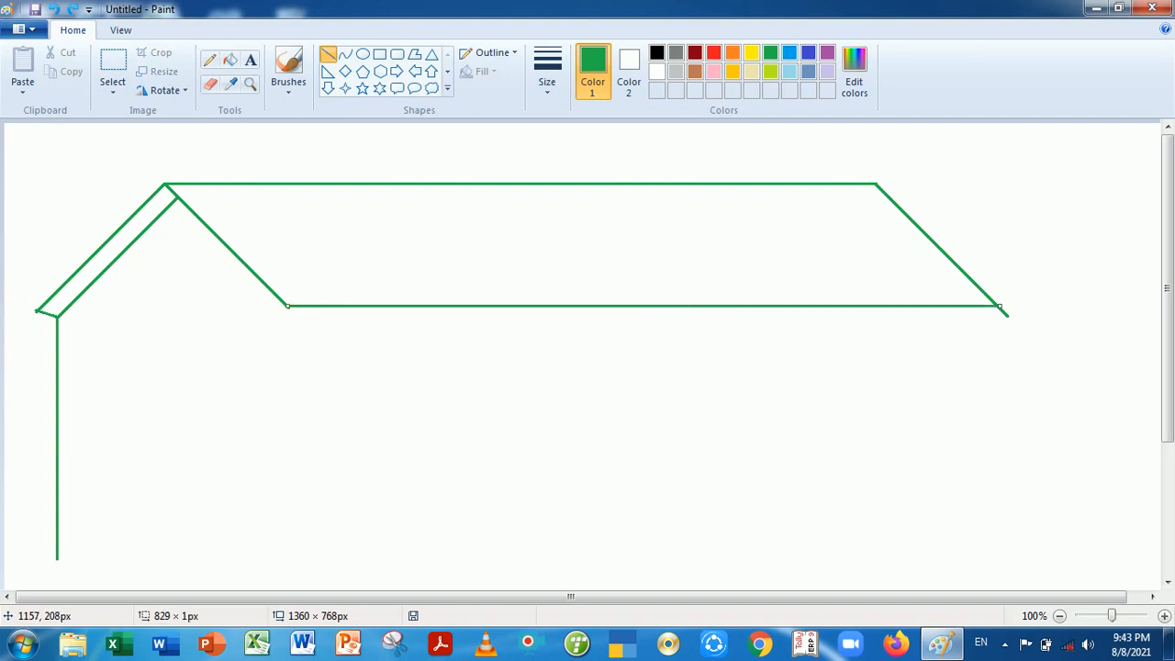
click(1051, 353)
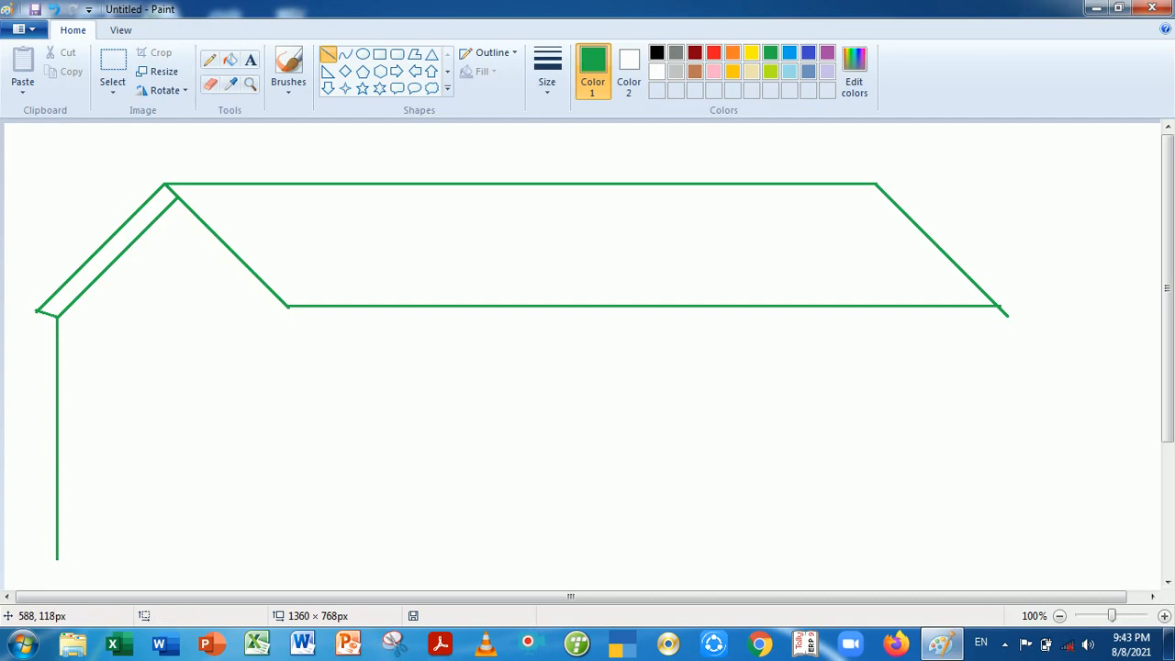
- Erase the right roof slope's overhang below the eave line and return to the Line tool
click(210, 83)
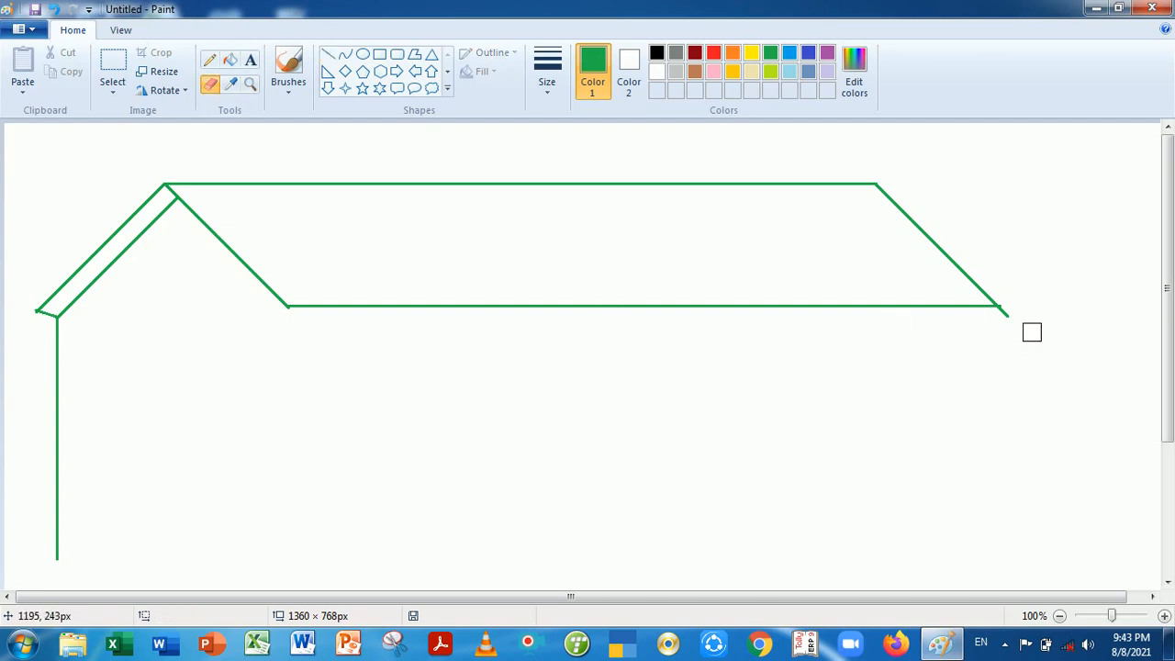
drag(1012, 316, 1010, 321)
click(327, 54)
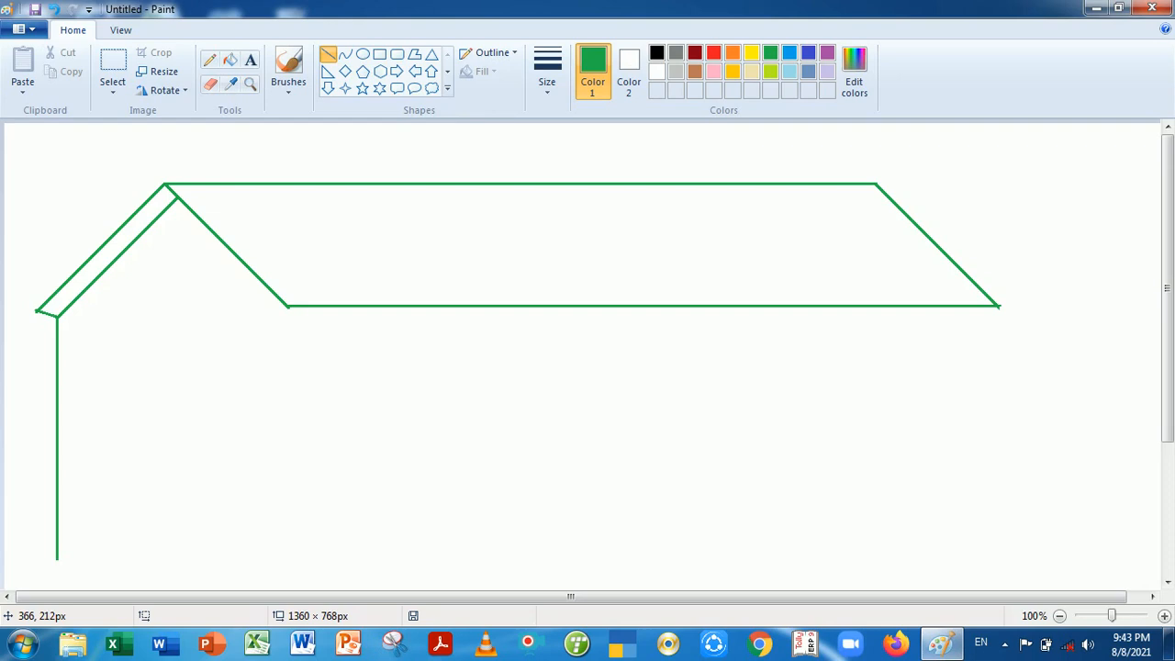
drag(332, 307, 323, 505)
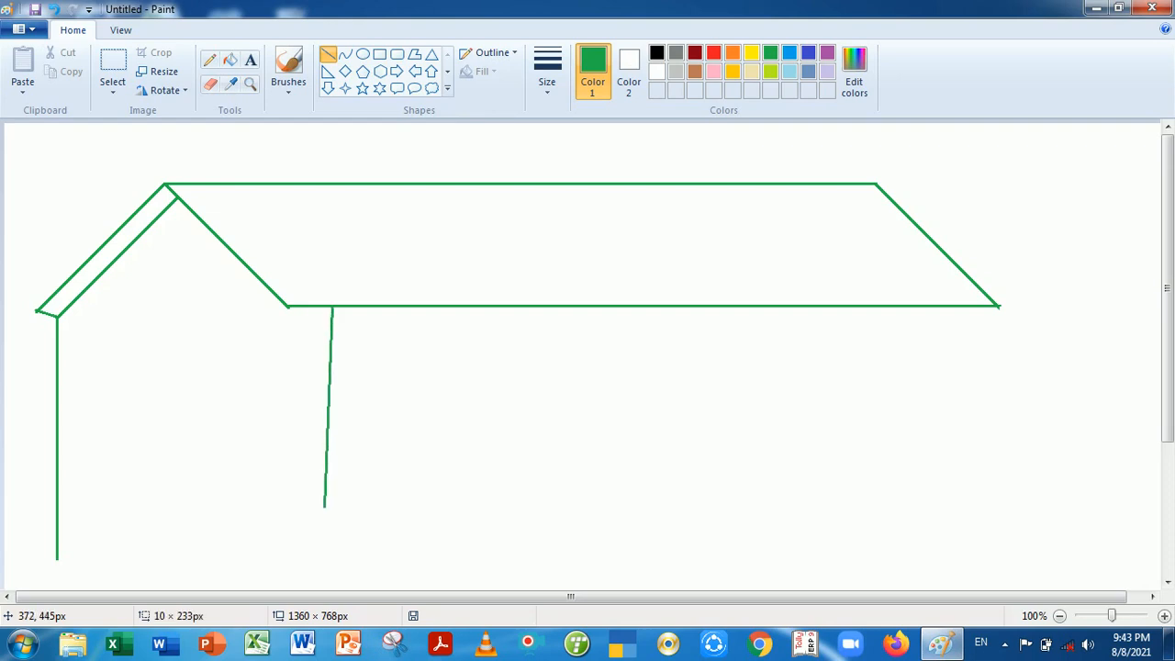
key(ctrl+z)
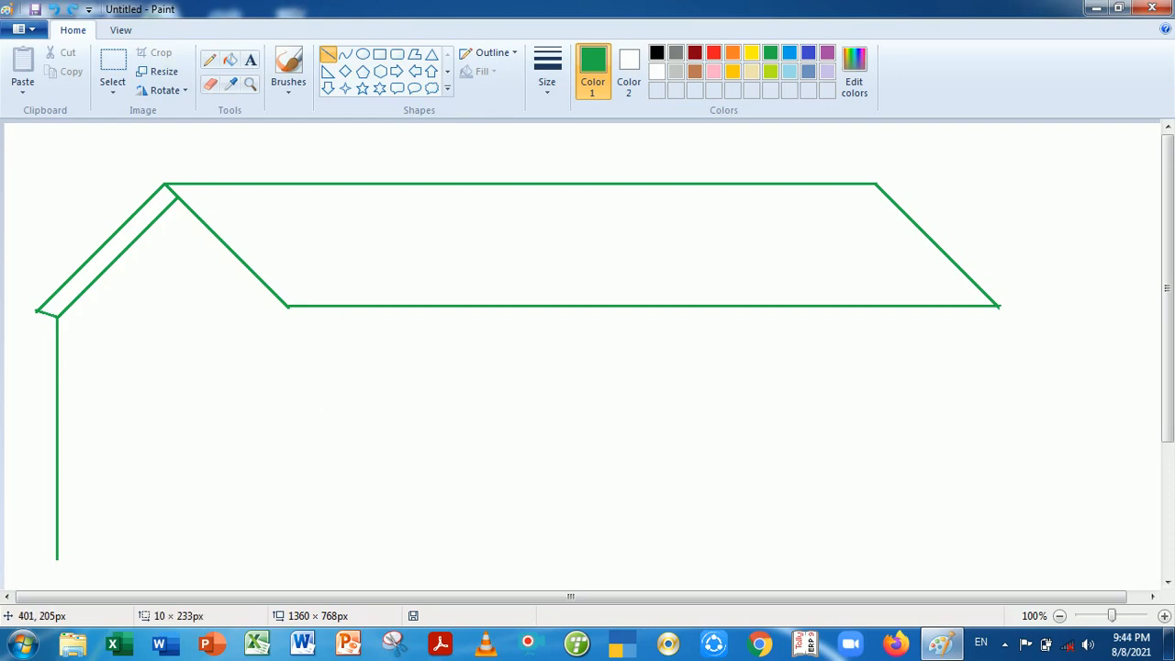
mouse_move(342, 306)
mouse_down()
mouse_move(341, 591)
mouse_move(345, 550)
mouse_up()
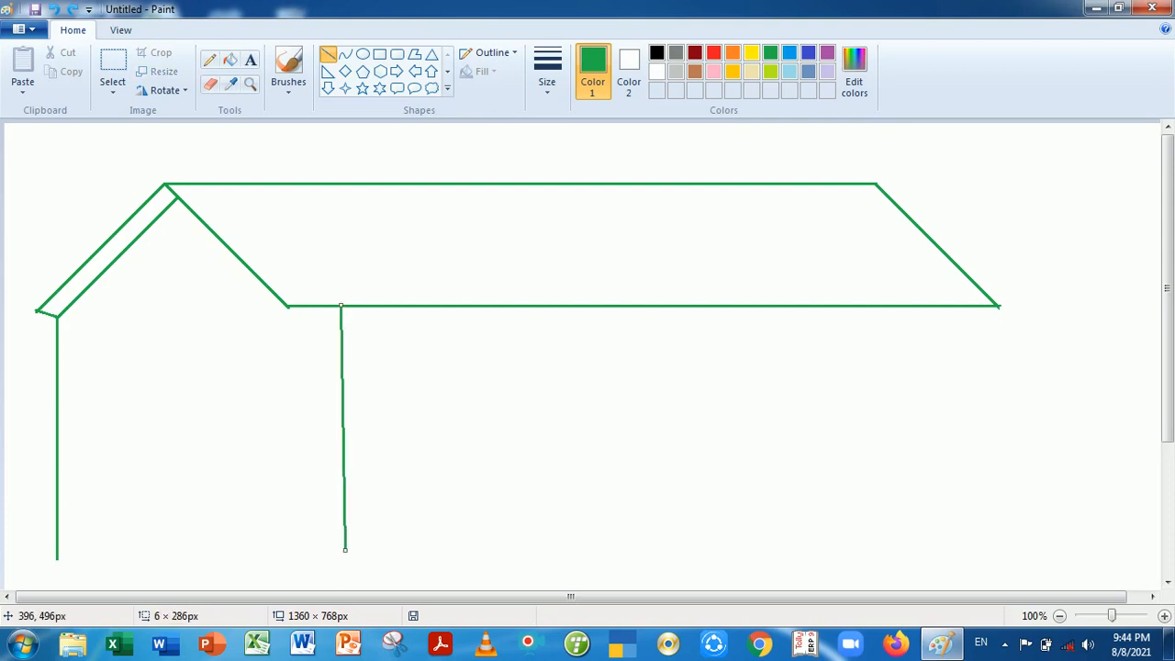
key(ctrl+z)
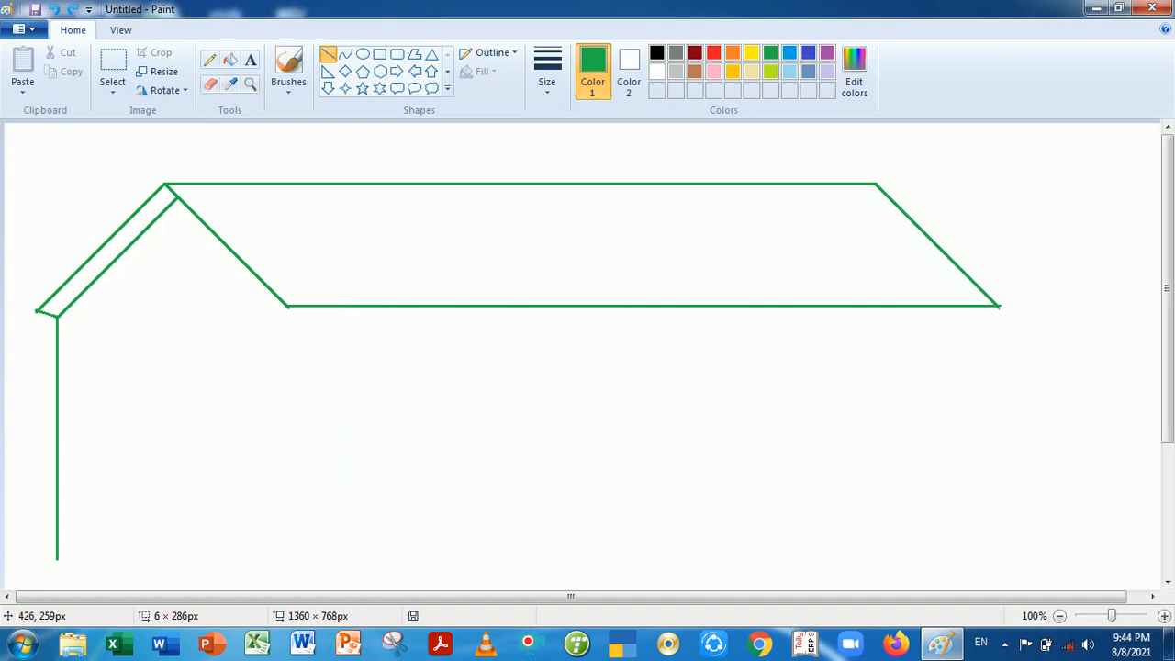
- Draw two vertical walls down from the eave line, one about 292 px long near its left end and one near its right end
mouse_move(352, 308)
mouse_down()
mouse_move(371, 572)
mouse_move(368, 558)
mouse_up()
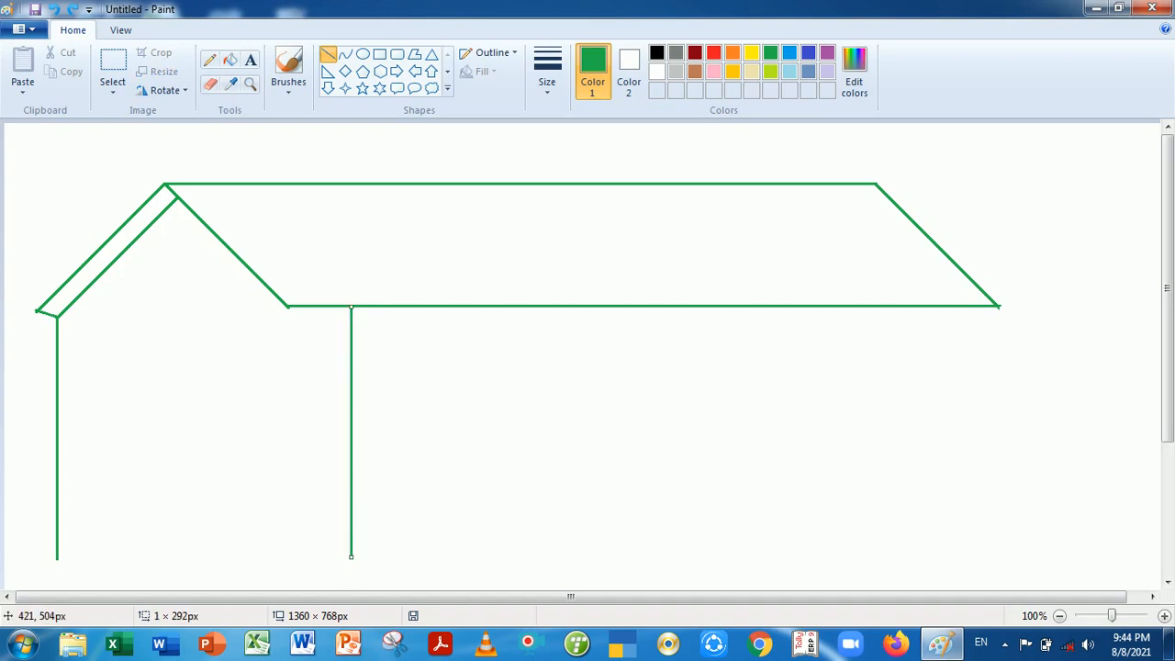
click(500, 495)
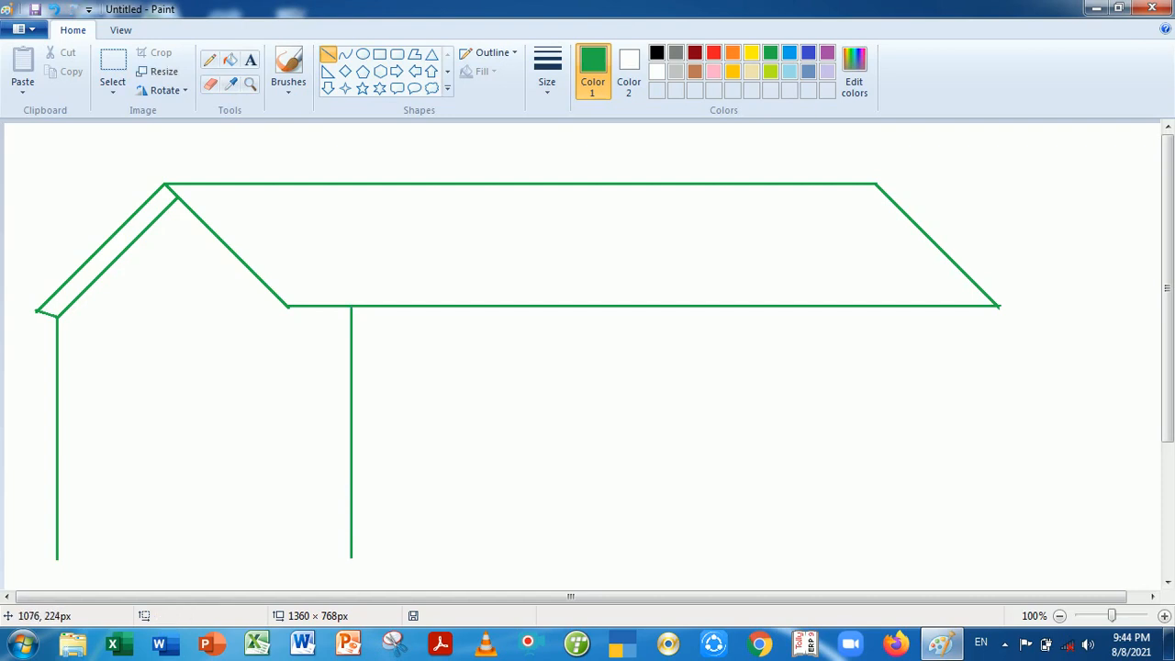
drag(934, 307, 937, 561)
click(849, 532)
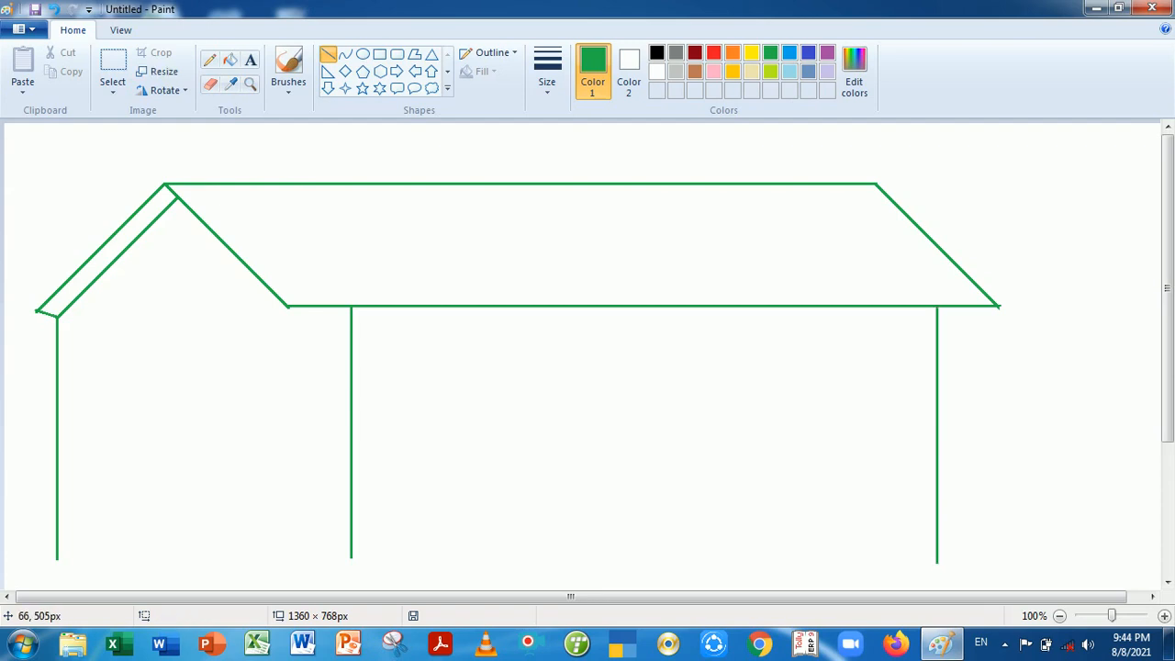
- Draw the house's horizontal base line, about 1021 px long, from the left wall's foot to the right wall
drag(56, 555, 459, 542)
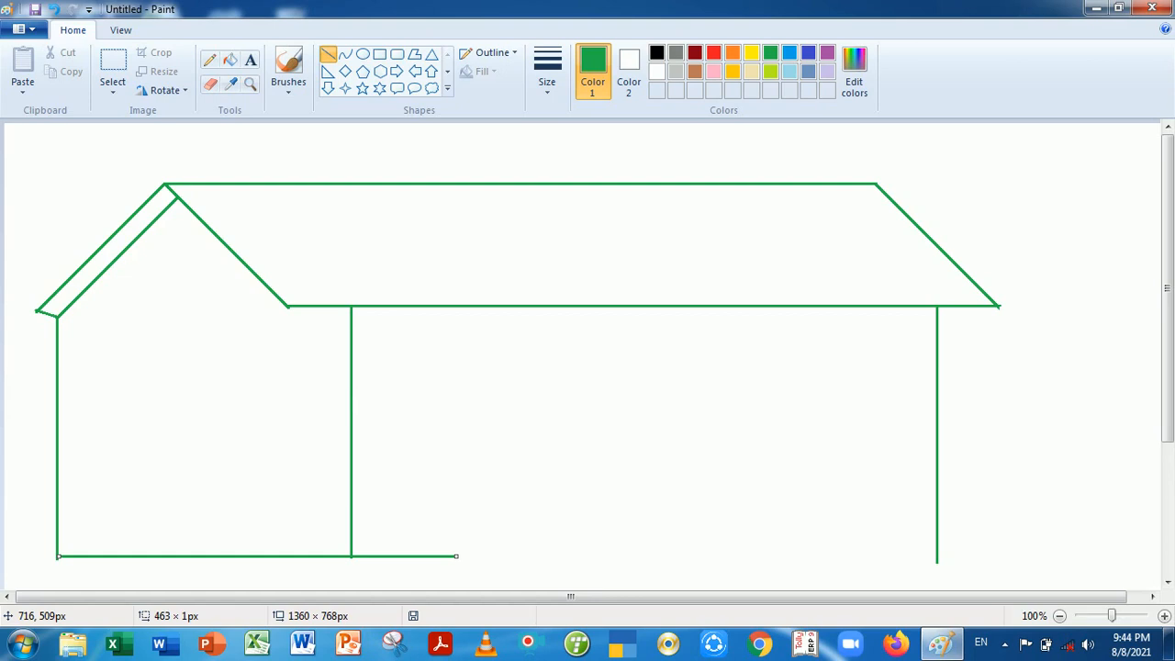
key(ctrl+z)
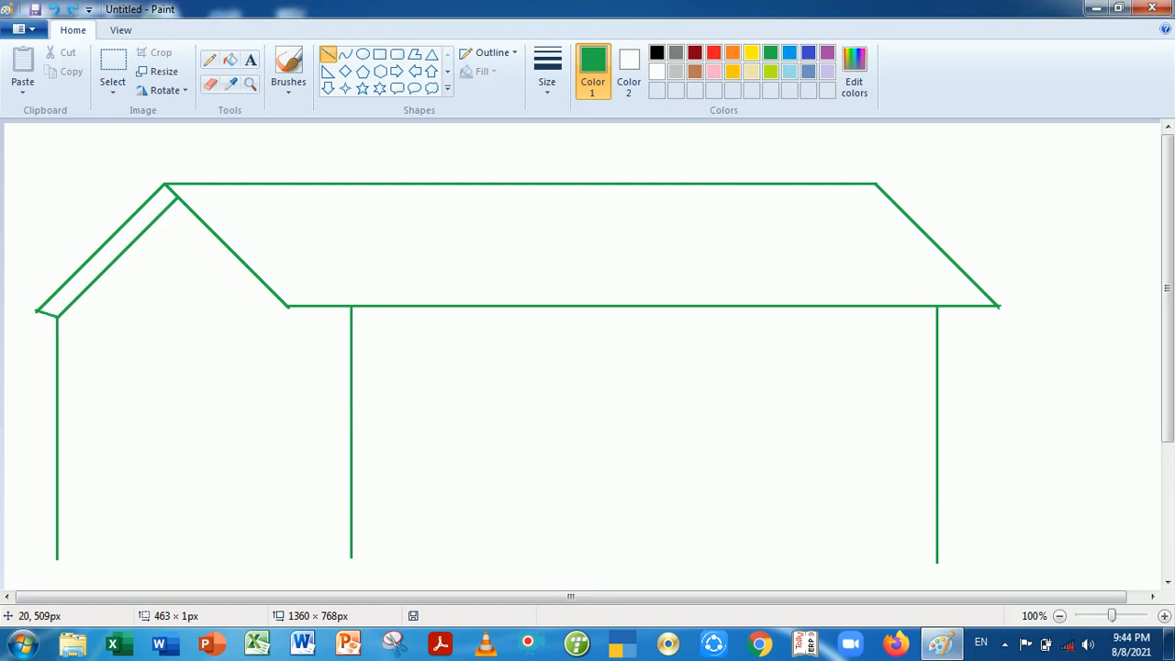
drag(57, 555, 937, 556)
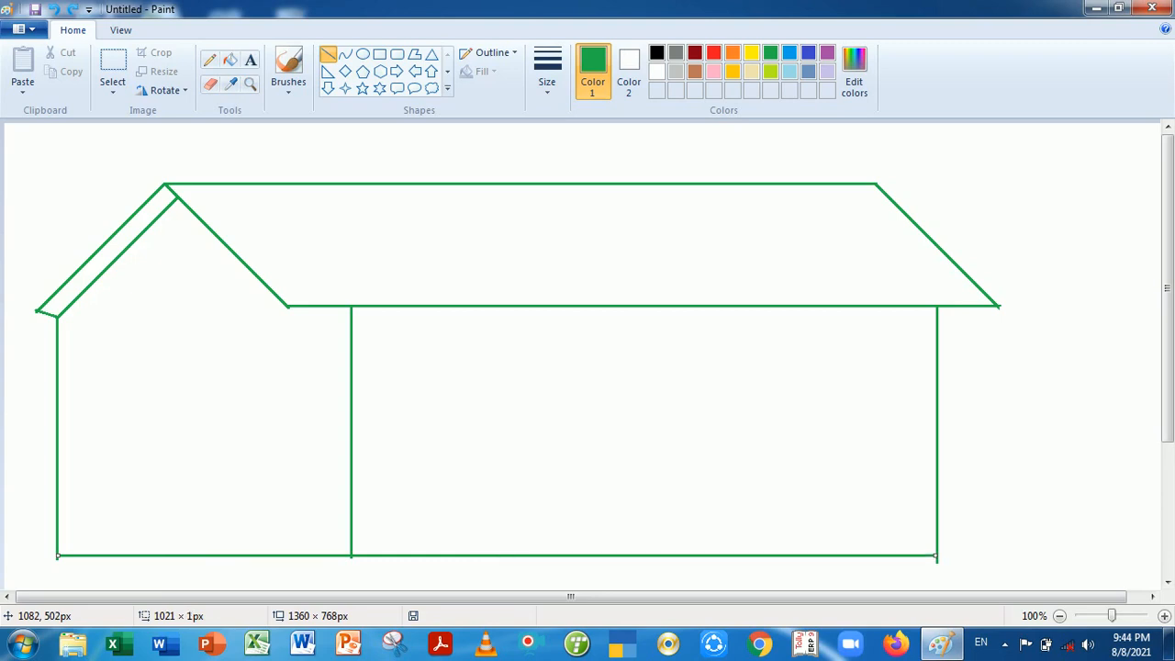
click(992, 536)
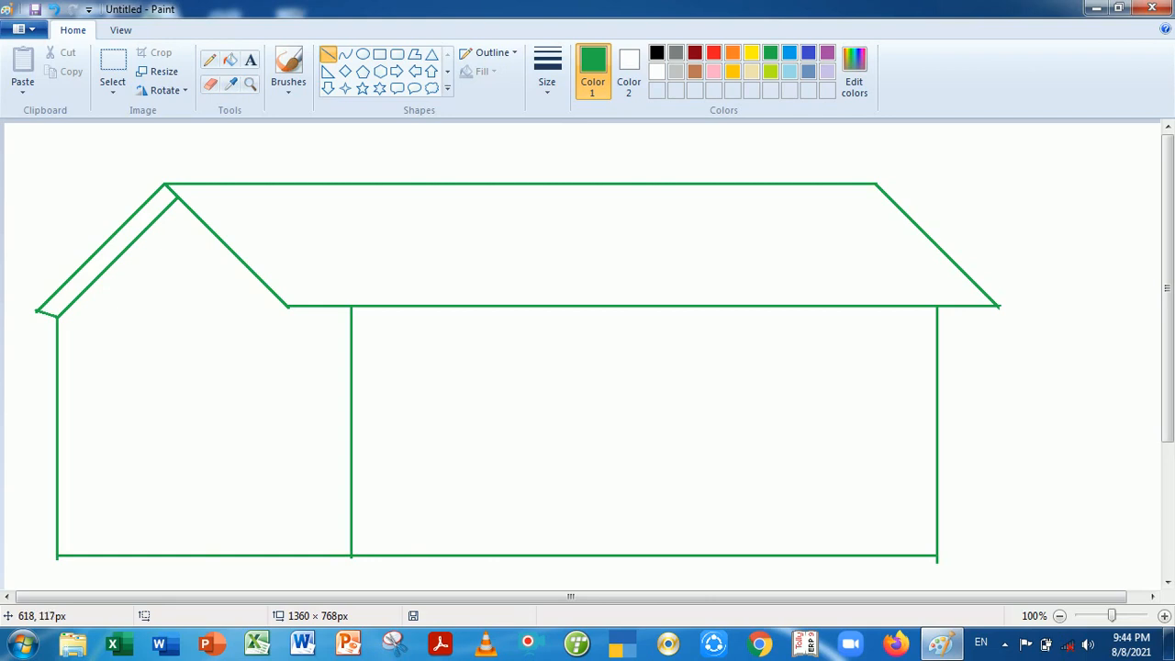
- Draw three horizontal lines about 825 px long across the roof between its slopes, using the thinnest line size
click(547, 73)
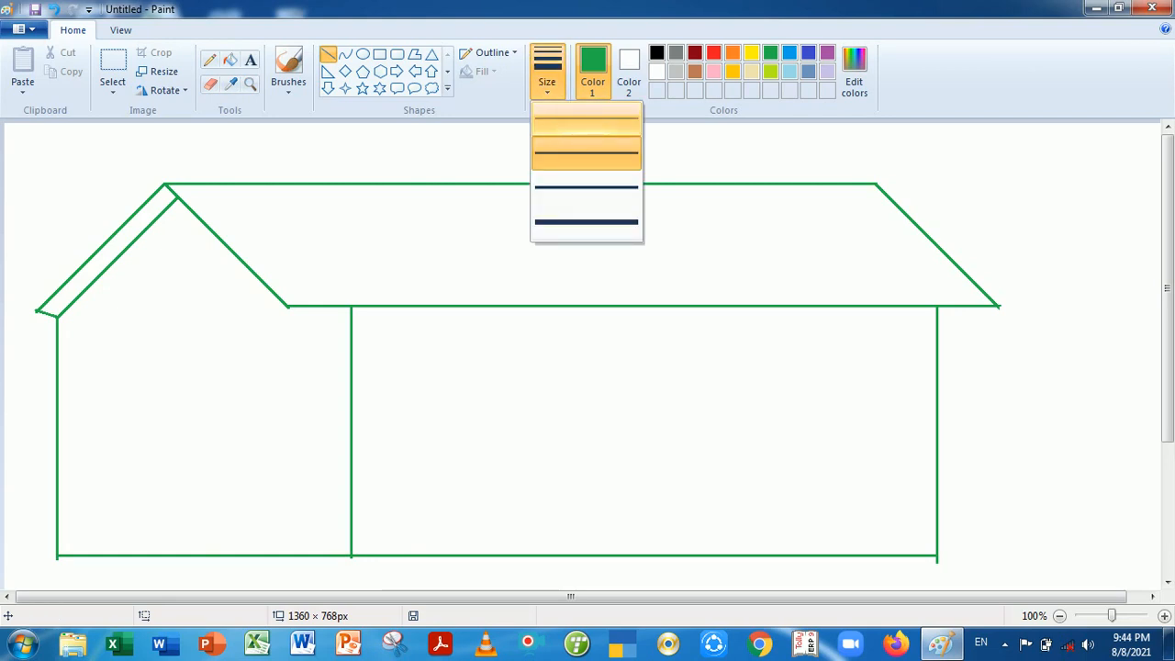
click(564, 120)
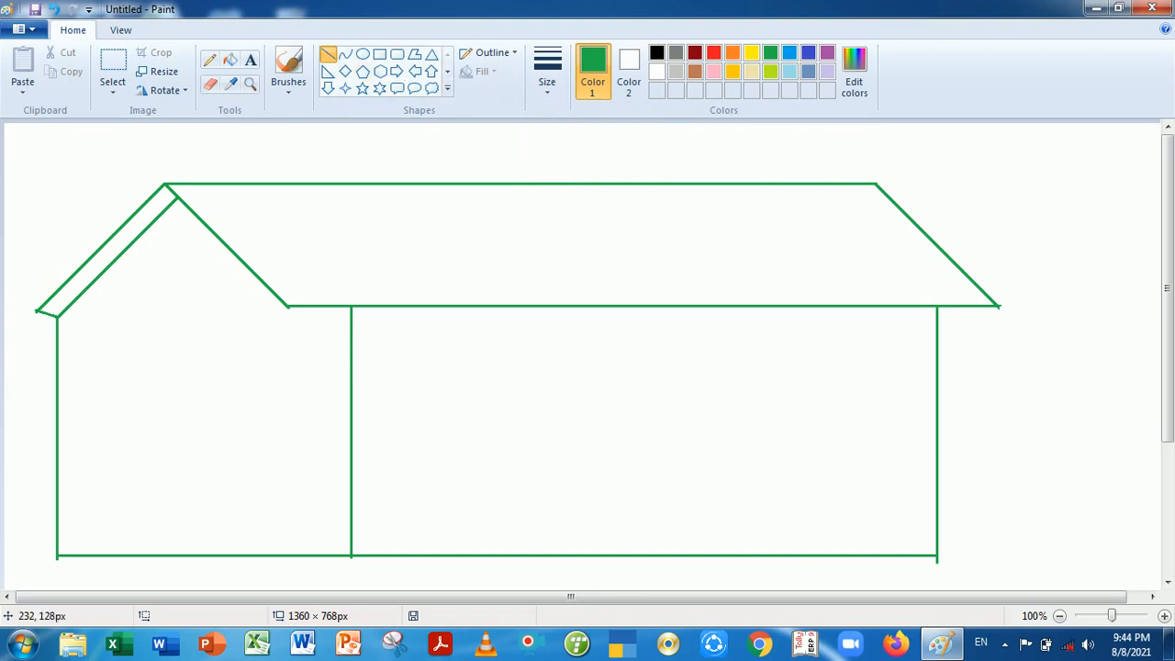
drag(197, 216, 907, 215)
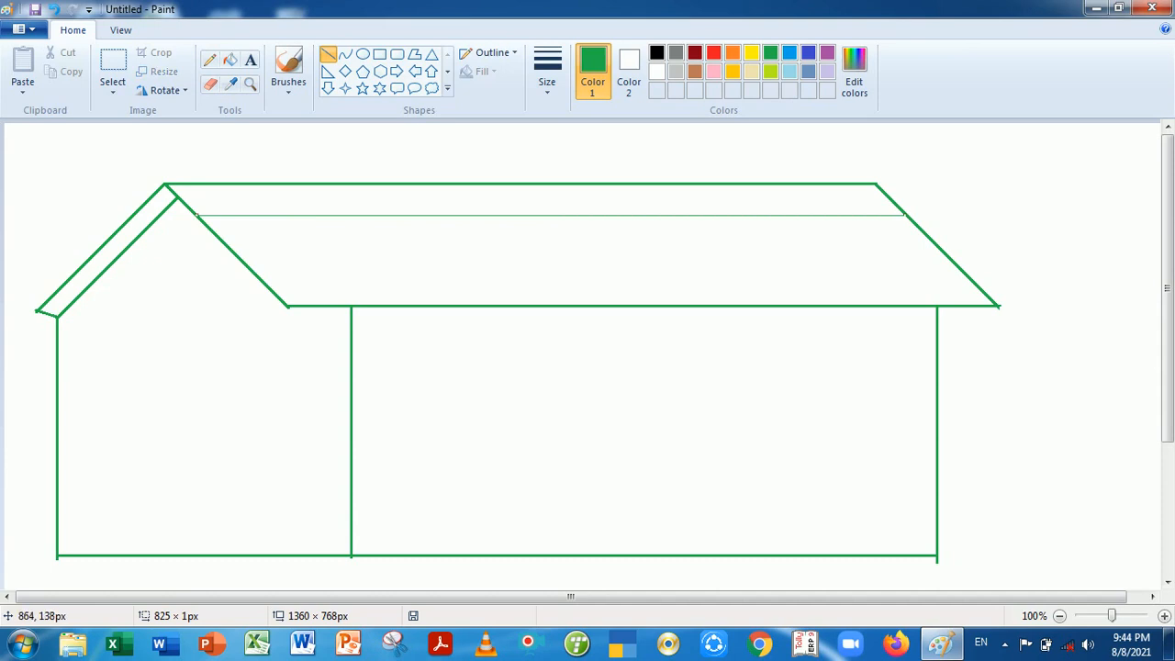
mouse_move(232, 250)
mouse_down()
mouse_move(916, 231)
mouse_move(939, 247)
mouse_up()
click(1029, 190)
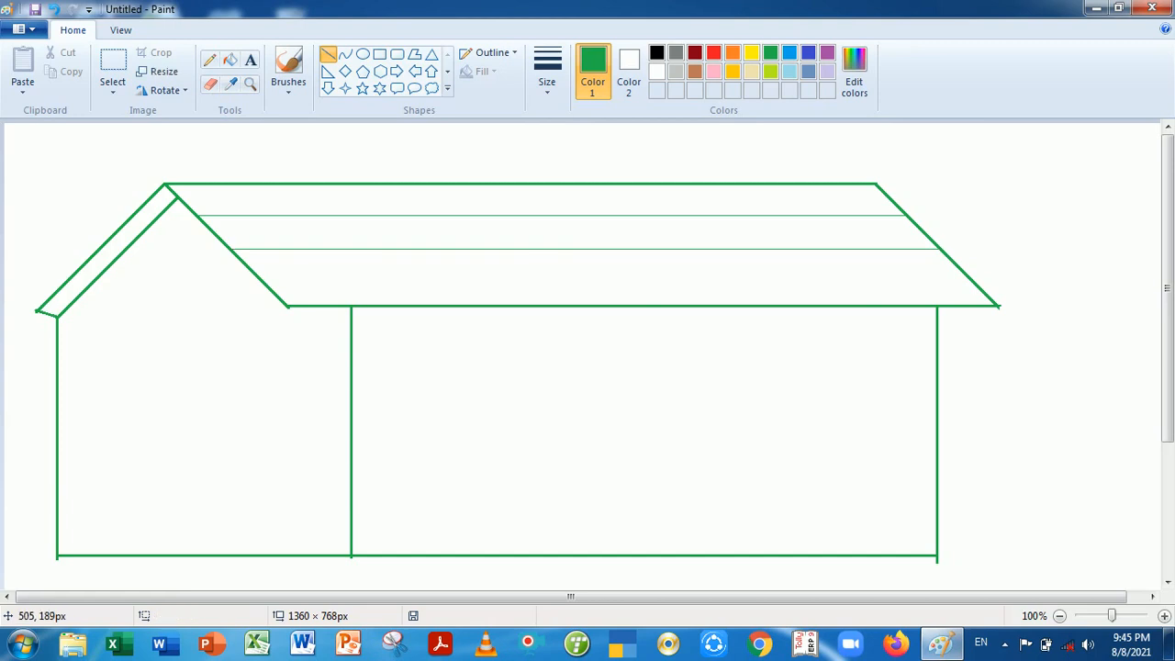
mouse_move(269, 287)
mouse_down()
mouse_move(420, 268)
mouse_move(872, 263)
mouse_move(973, 274)
mouse_move(972, 286)
mouse_up()
click(1078, 263)
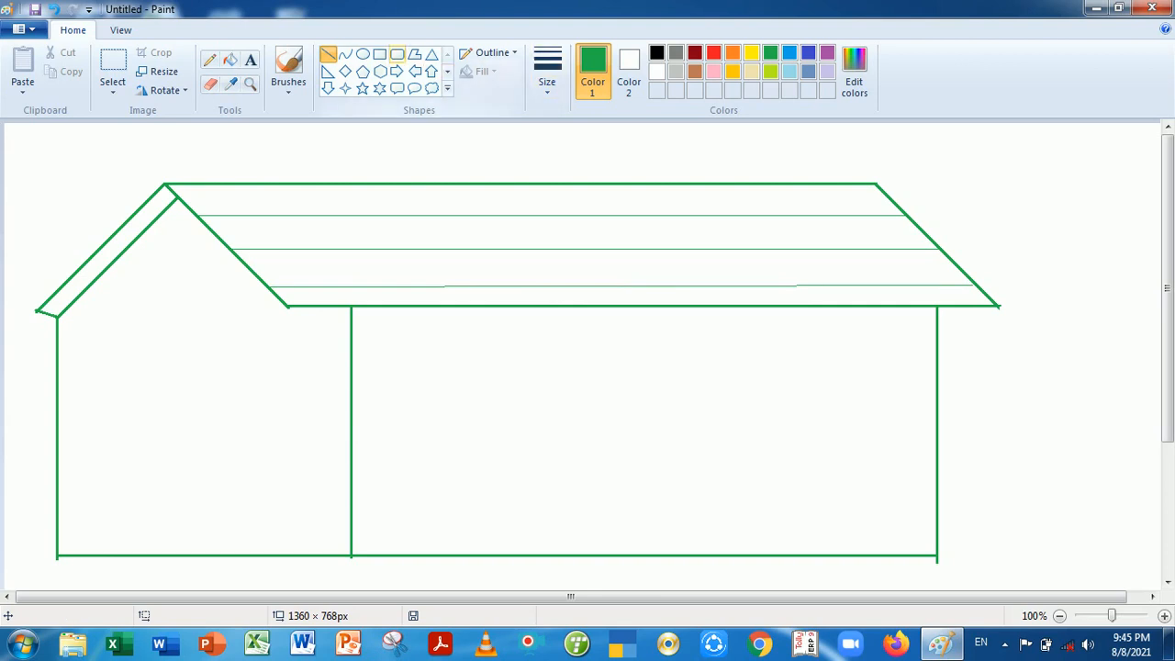
- Draw a window rectangle about 336 × 142 px on the side wall, with a narrow full-height rectangle inside it
click(379, 53)
drag(521, 371, 809, 493)
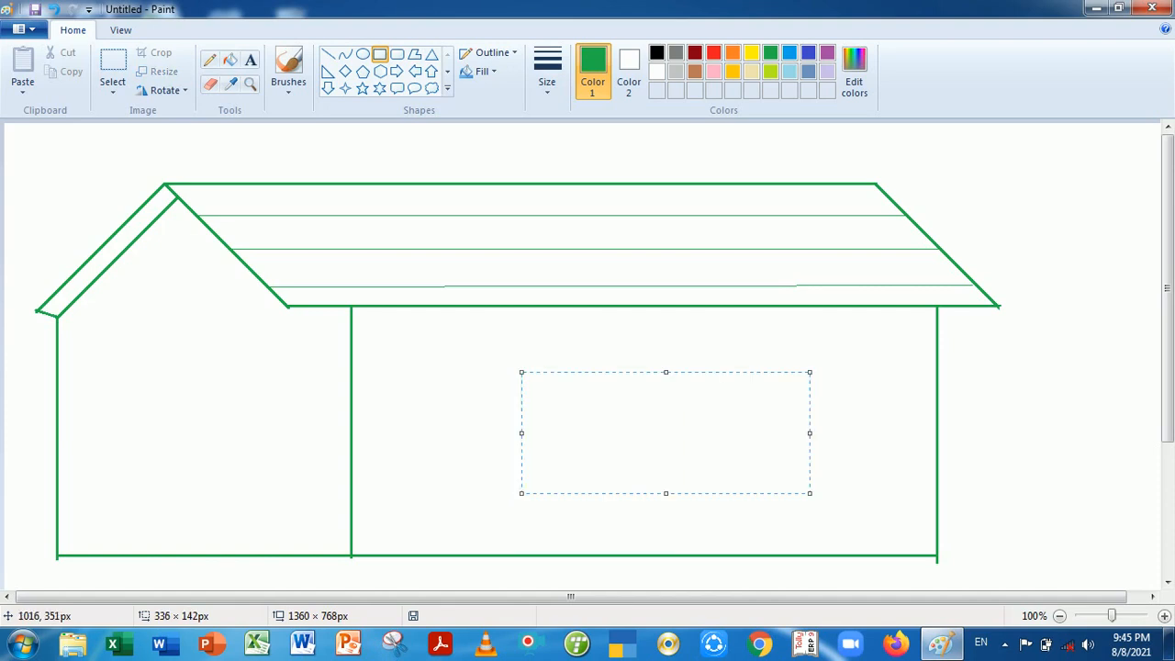
click(942, 445)
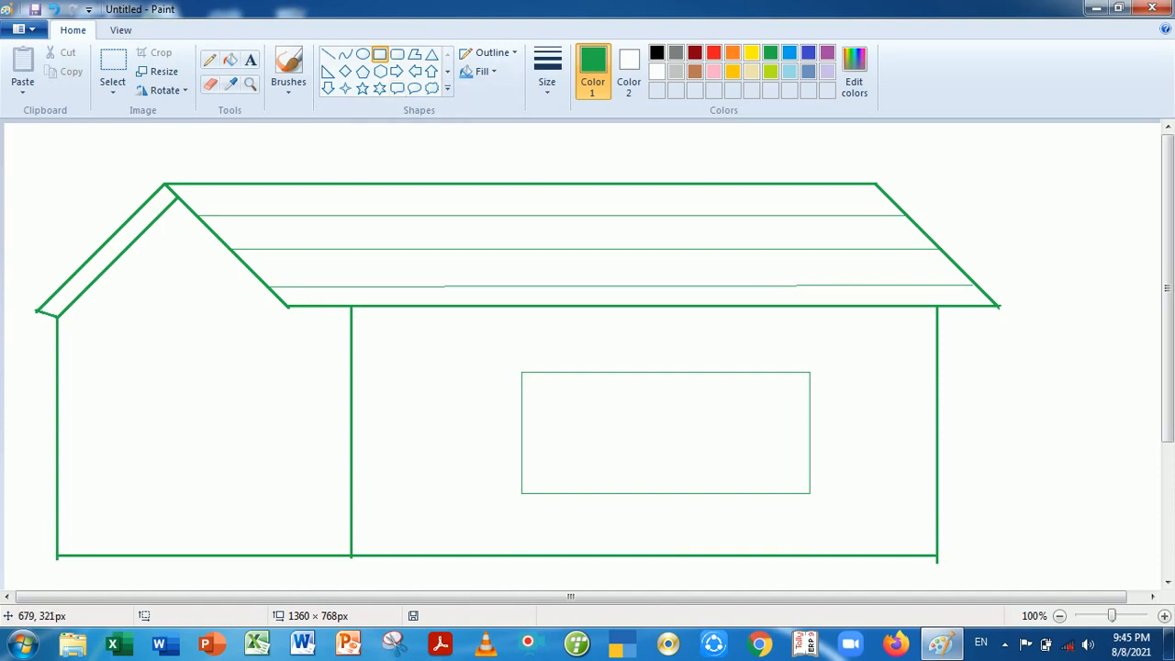
drag(634, 371, 684, 494)
click(738, 465)
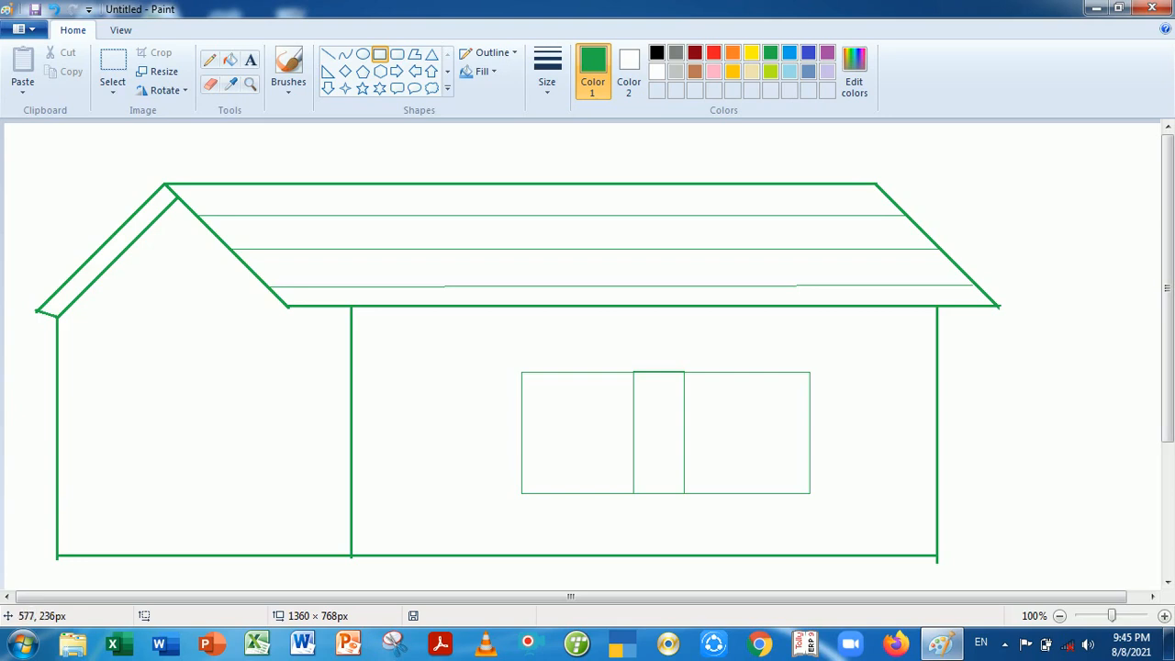
- Select the whole picture and delete the house drawing
click(112, 82)
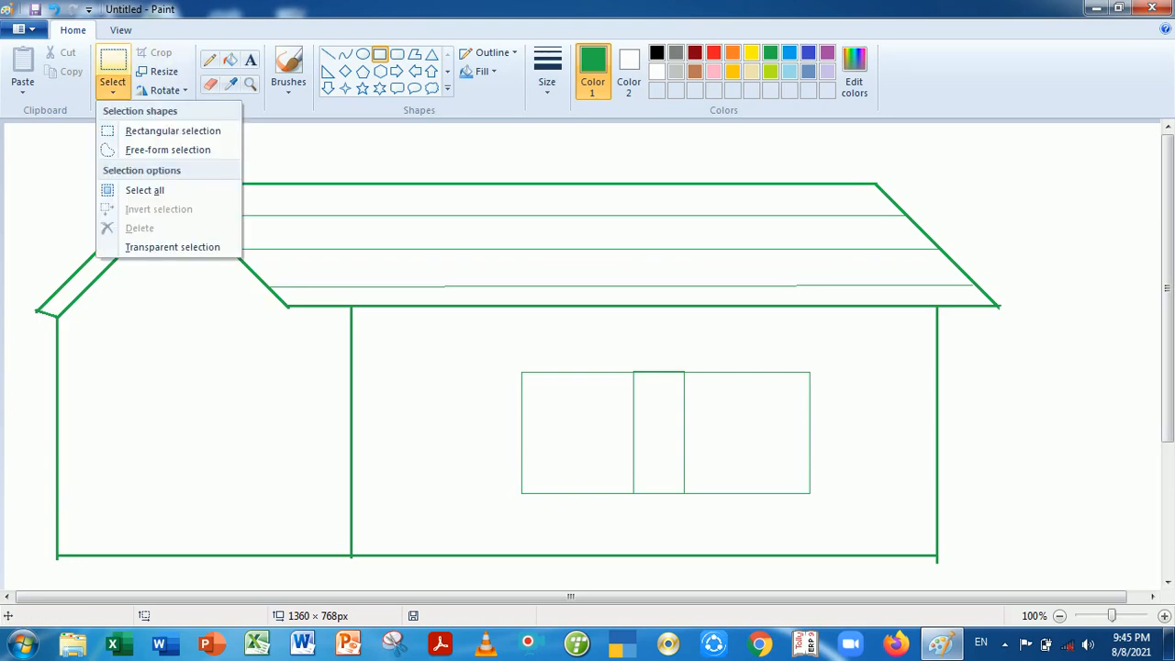
click(145, 190)
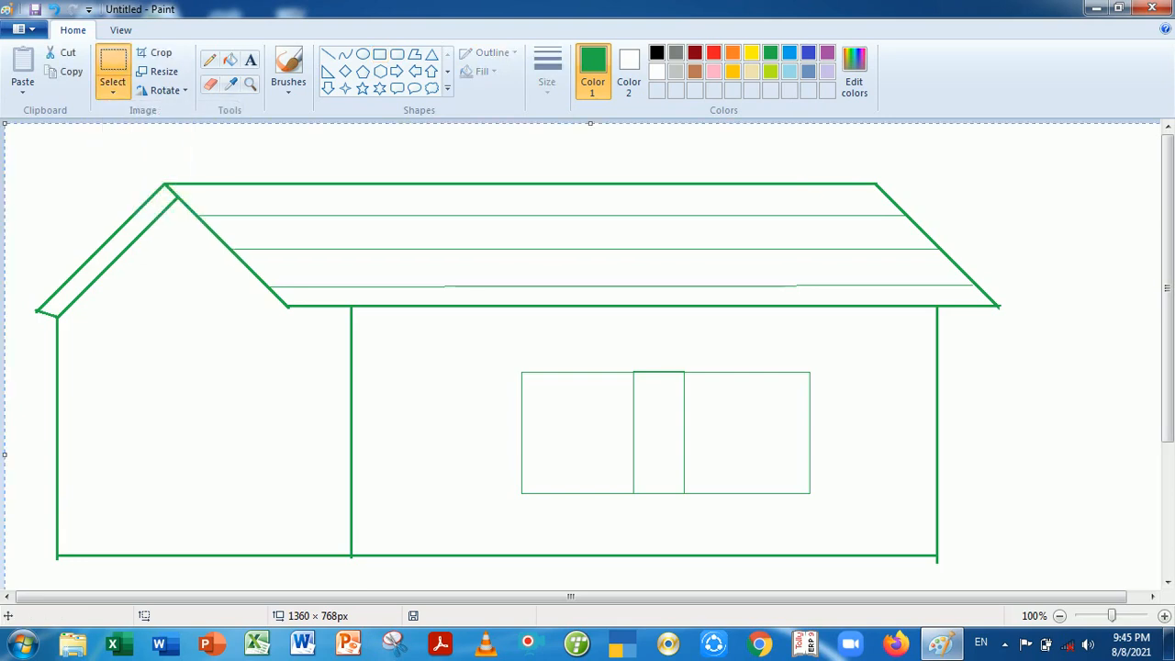
key(Delete)
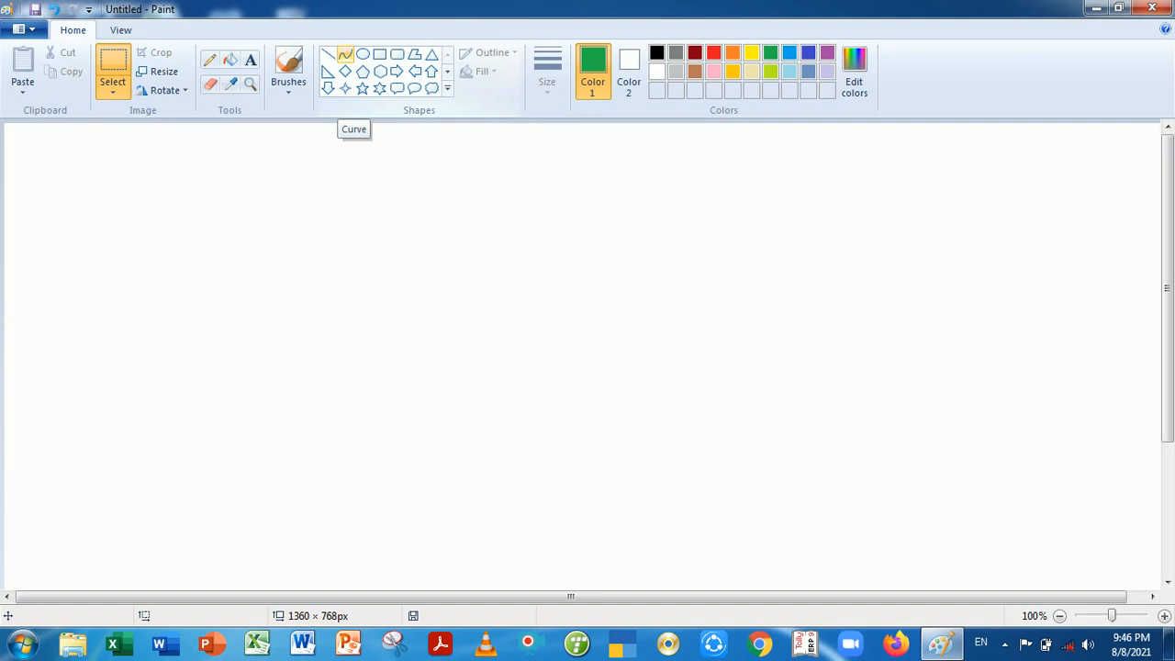
- With the Curve tool, second-thinnest size and black, draw a vertical line about 328 px long and bend its lower part to the right
click(345, 55)
click(547, 74)
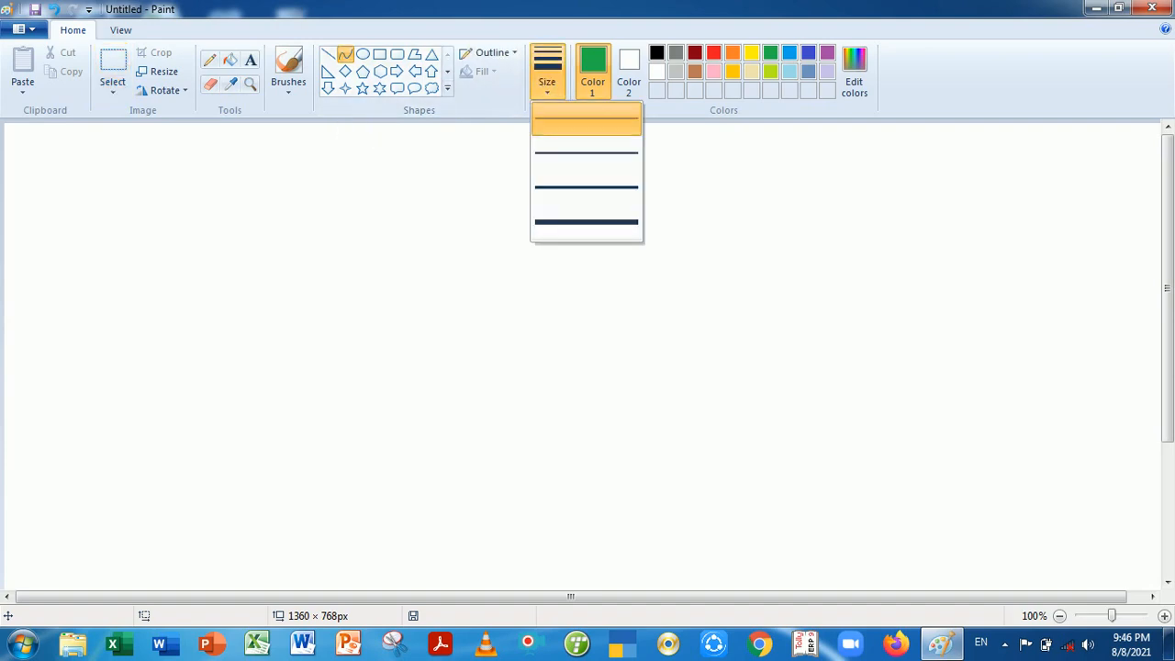
click(585, 153)
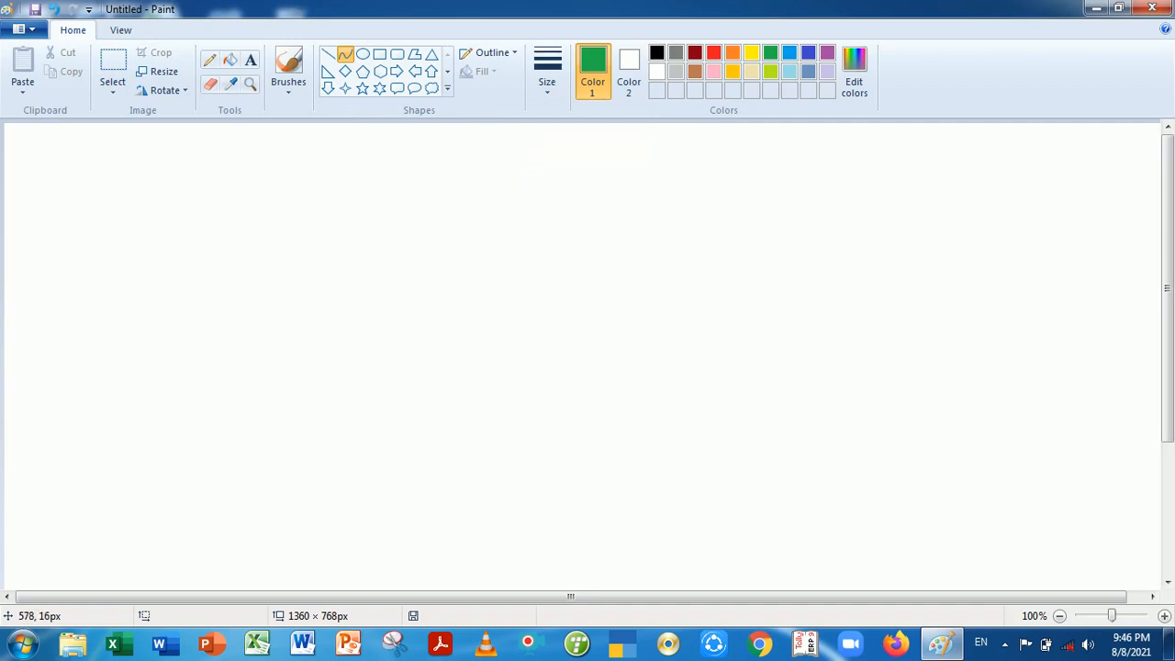
drag(496, 135, 497, 419)
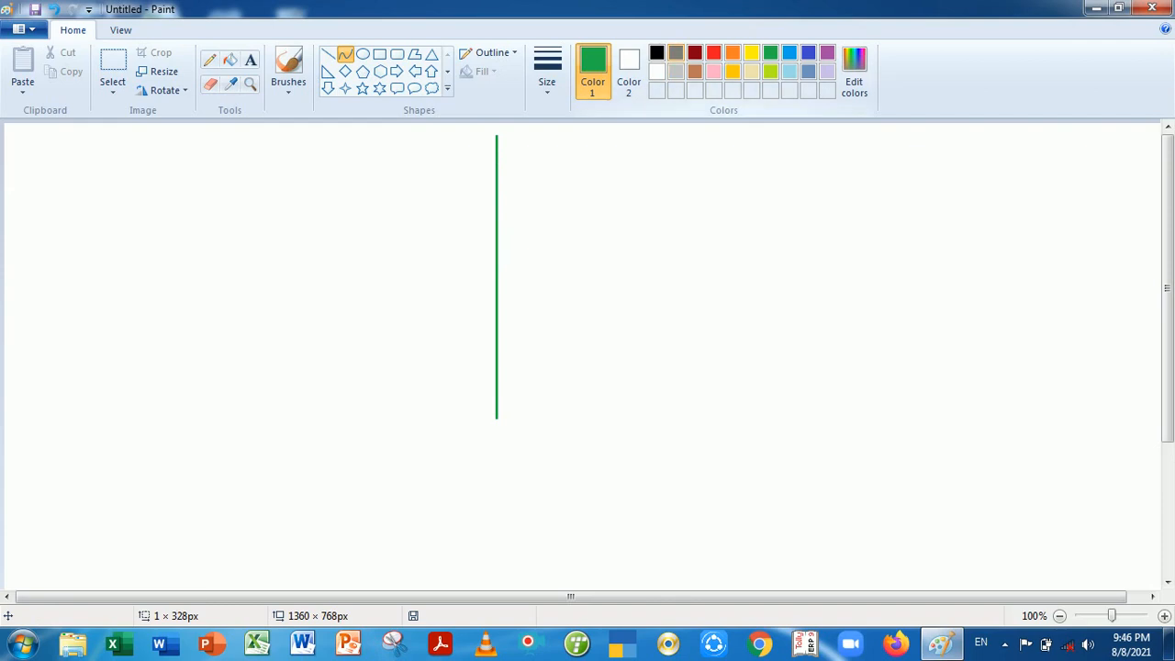
click(656, 53)
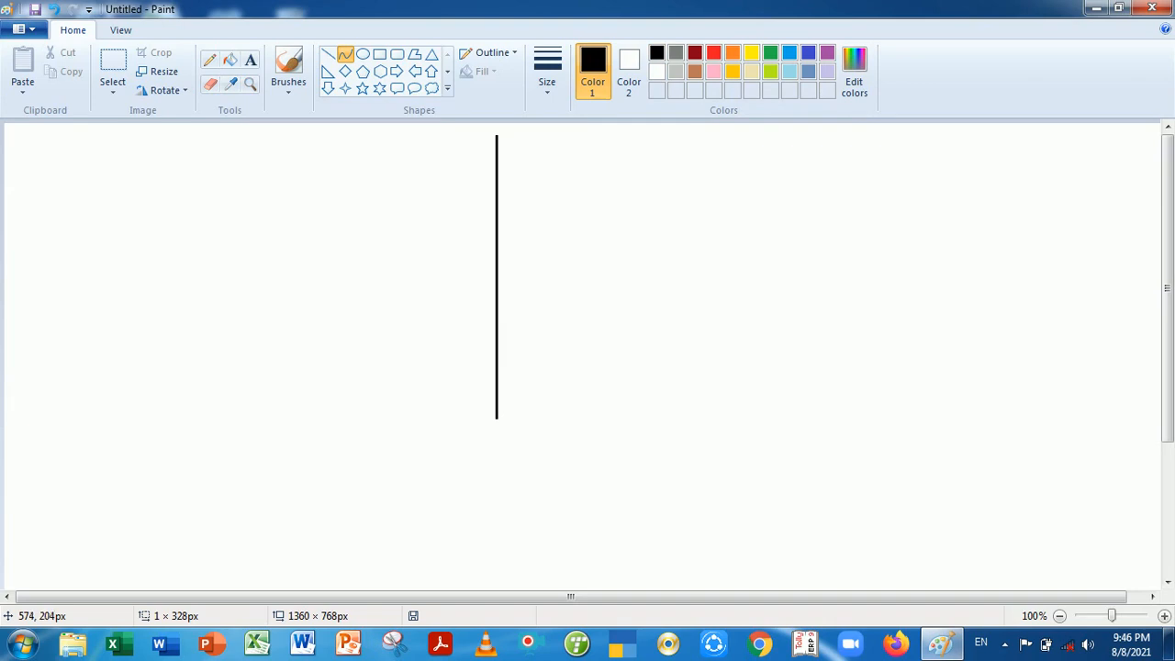
drag(500, 301, 596, 365)
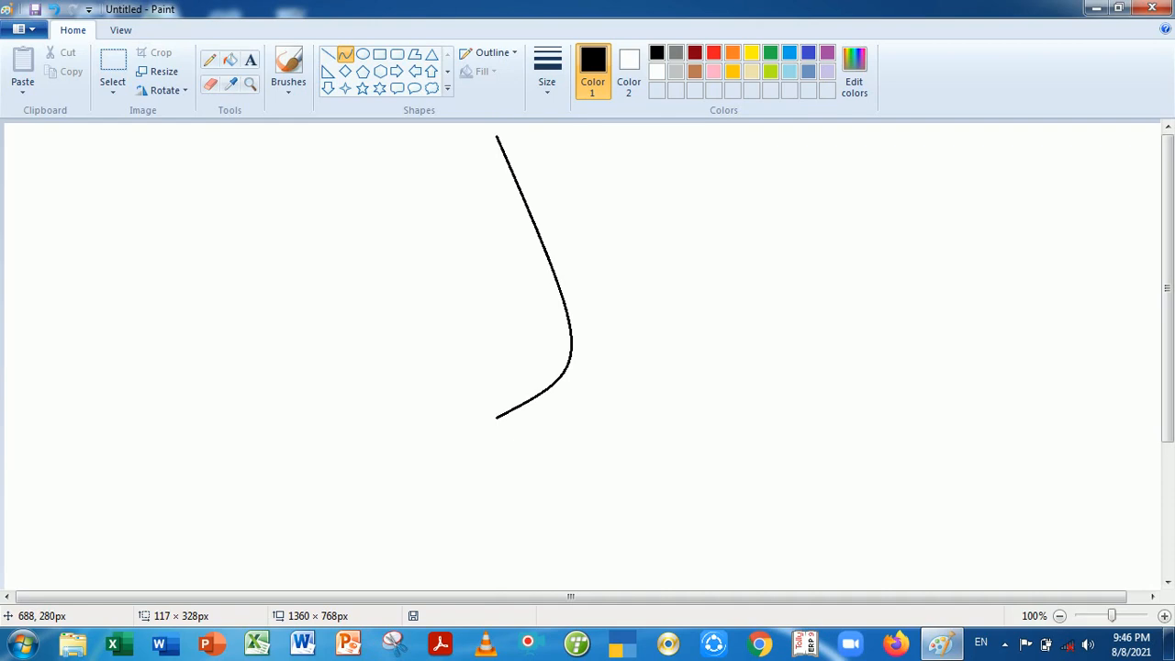
drag(596, 363, 596, 363)
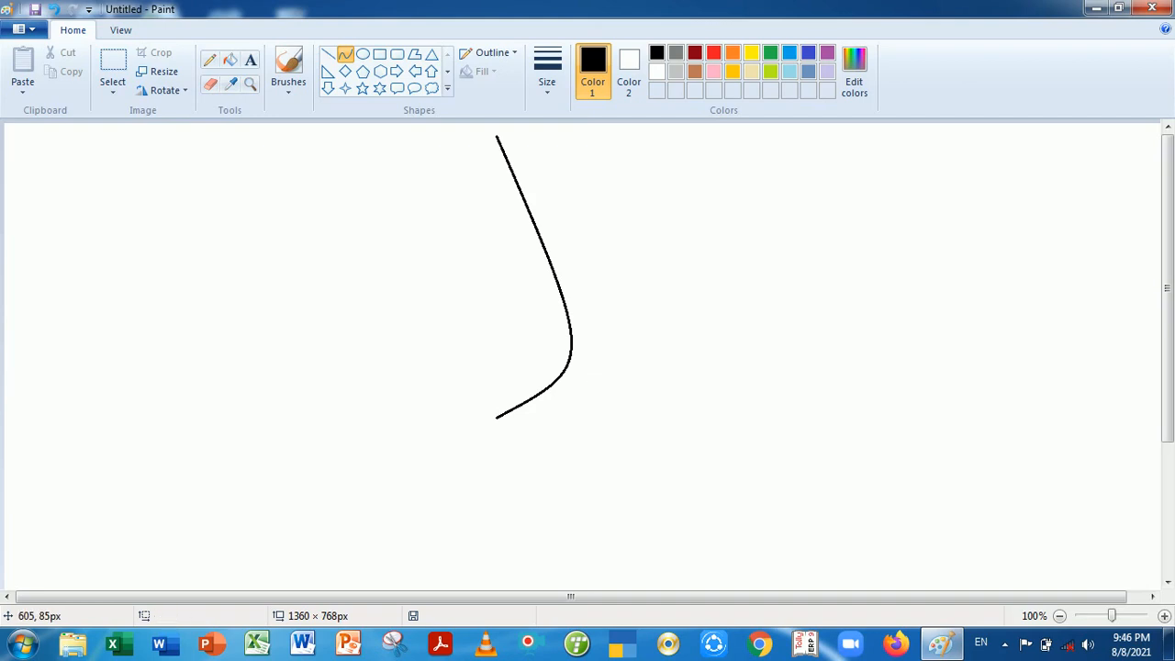
- Draw a short curve from the first curve's upper part up to the right, arching it into the first petal's tip
drag(527, 205, 585, 138)
click(585, 138)
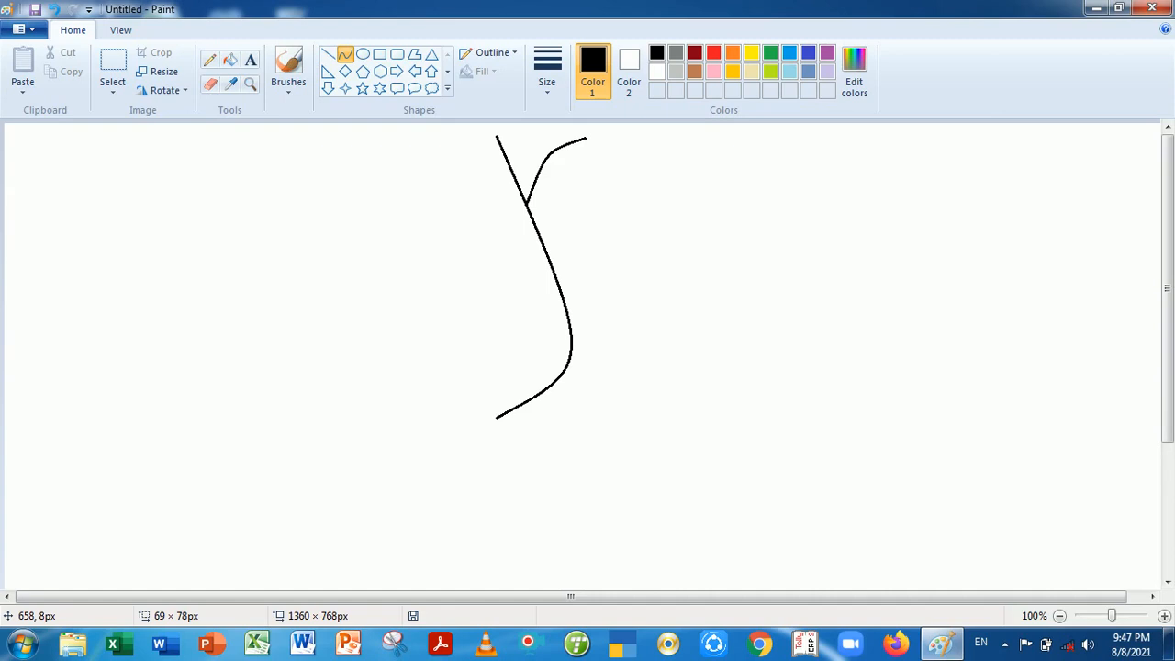
click(608, 130)
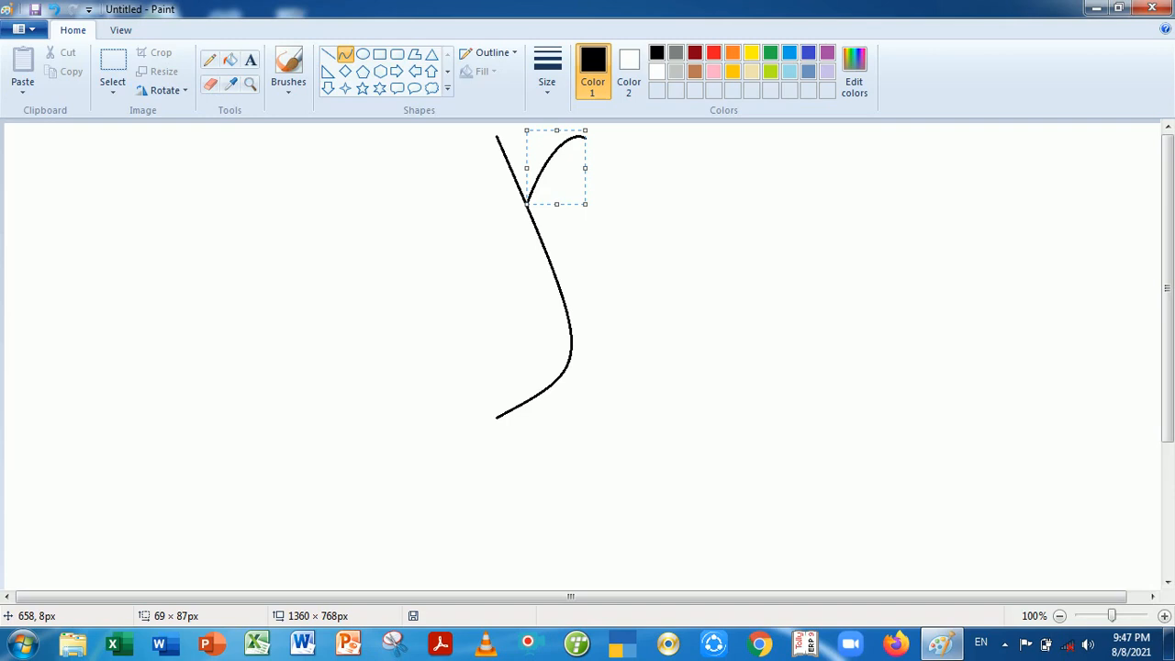
click(719, 161)
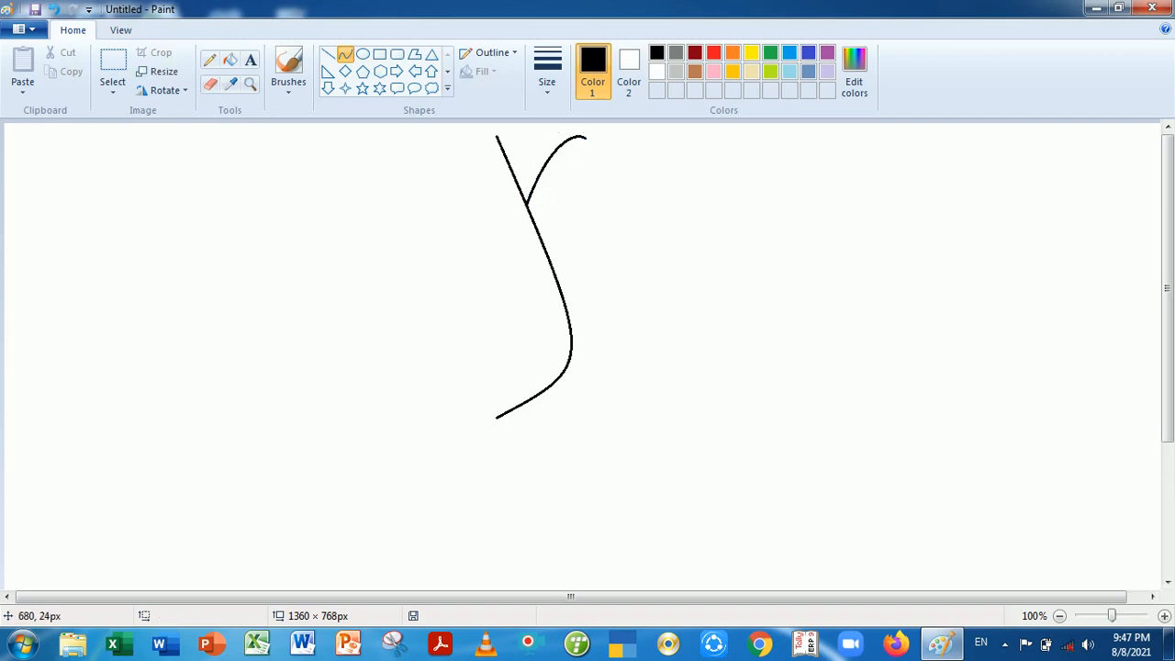
- Draw an S-shaped curve about 317 px tall from the first petal's tip down to the first curve's lower end
drag(585, 139, 511, 410)
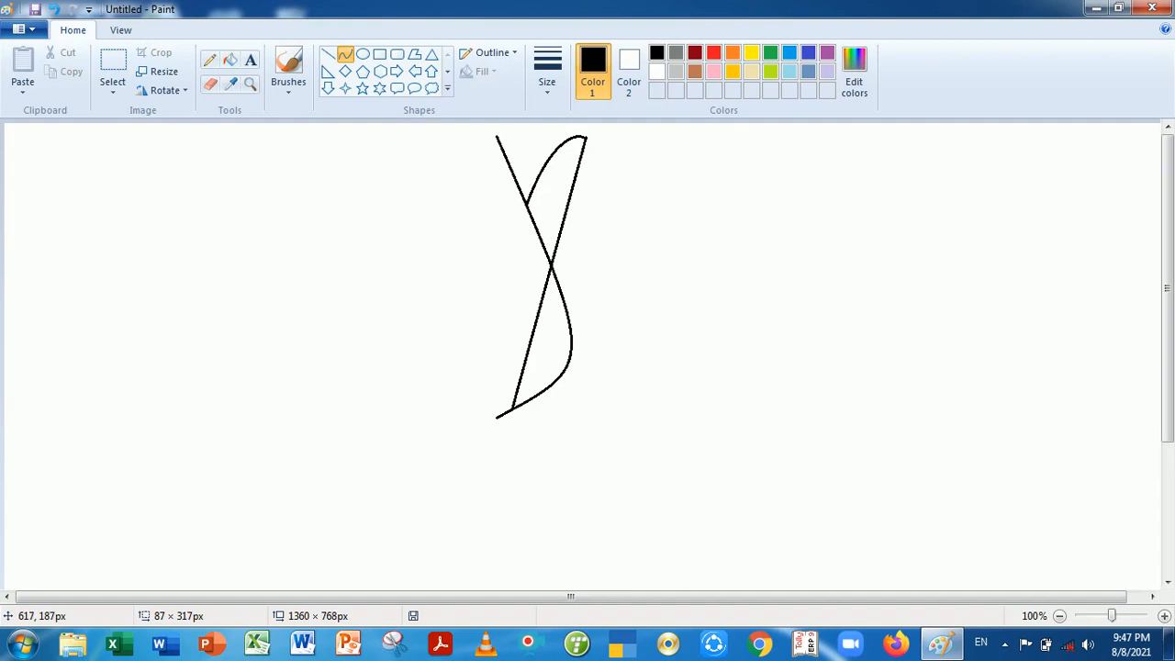
click(535, 284)
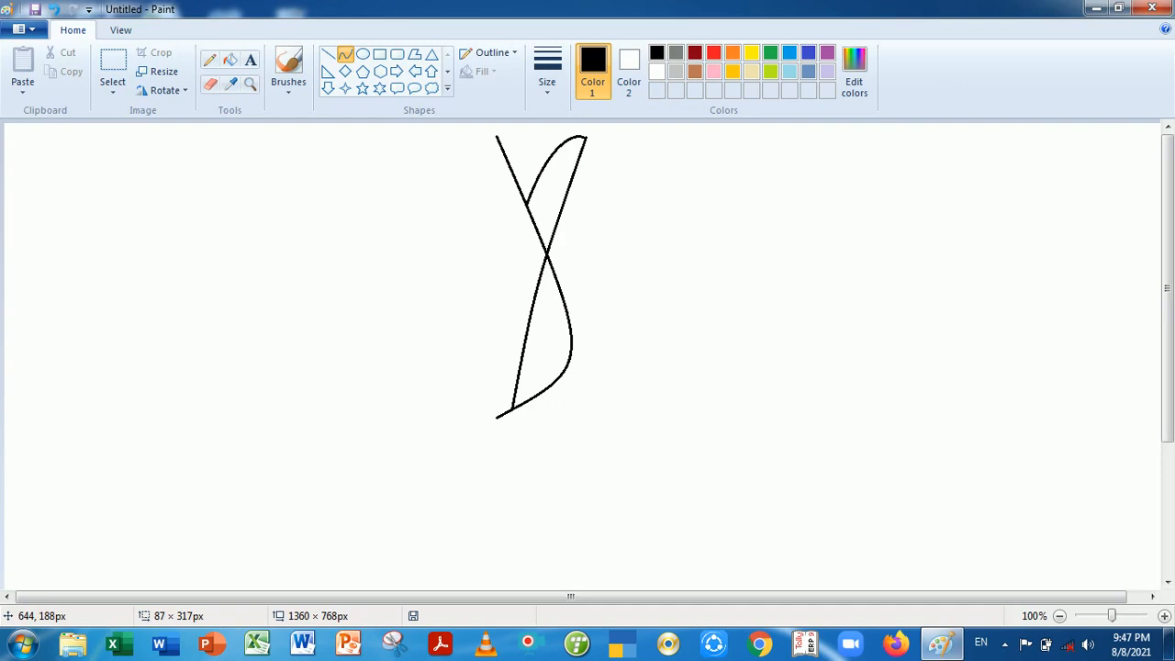
mouse_move(596, 296)
mouse_down()
mouse_move(638, 300)
mouse_move(633, 310)
mouse_move(714, 345)
mouse_move(750, 406)
mouse_up()
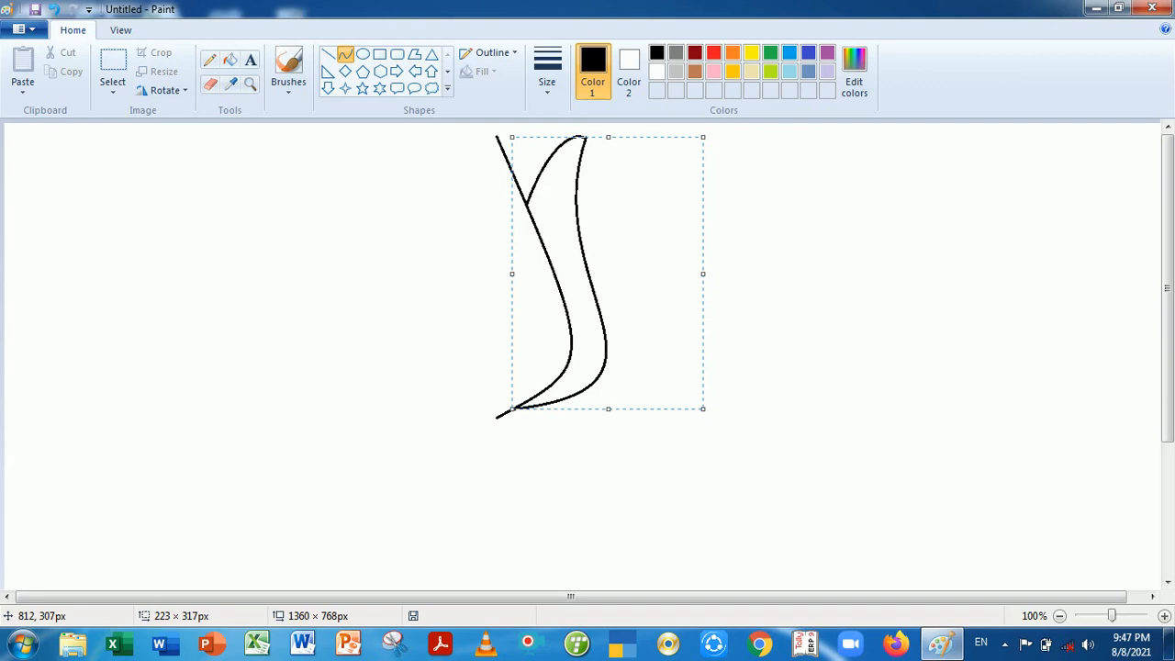
click(834, 290)
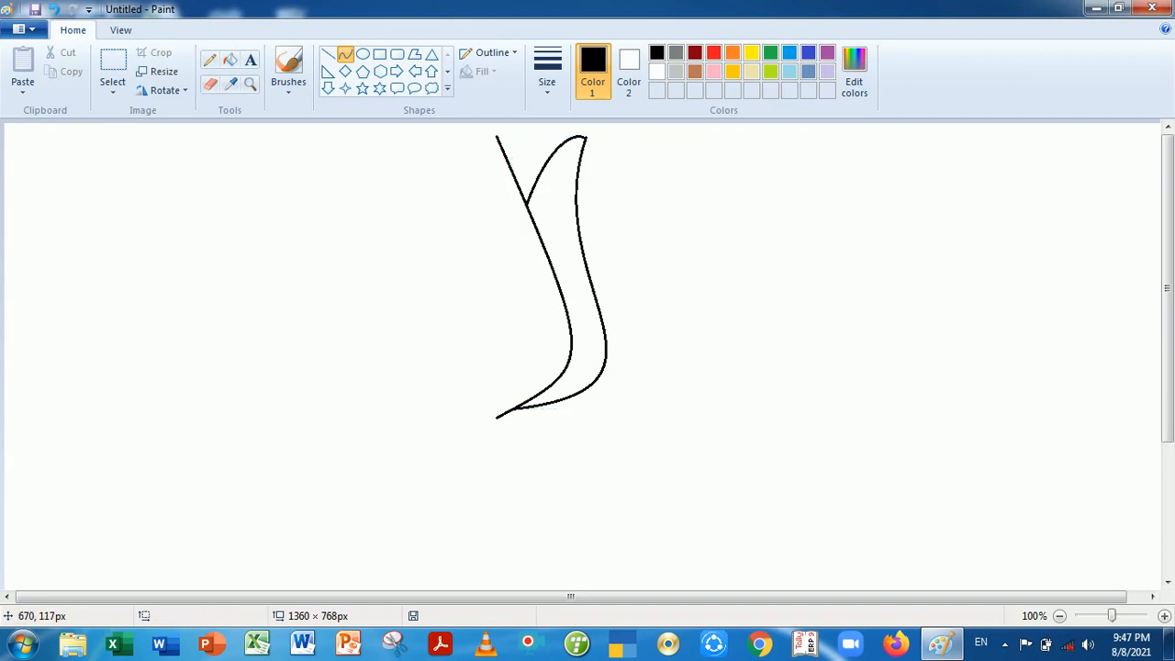
- Draw an arched curve about 82 px wide from the first petal's right edge for the second petal's tip
drag(577, 221, 647, 159)
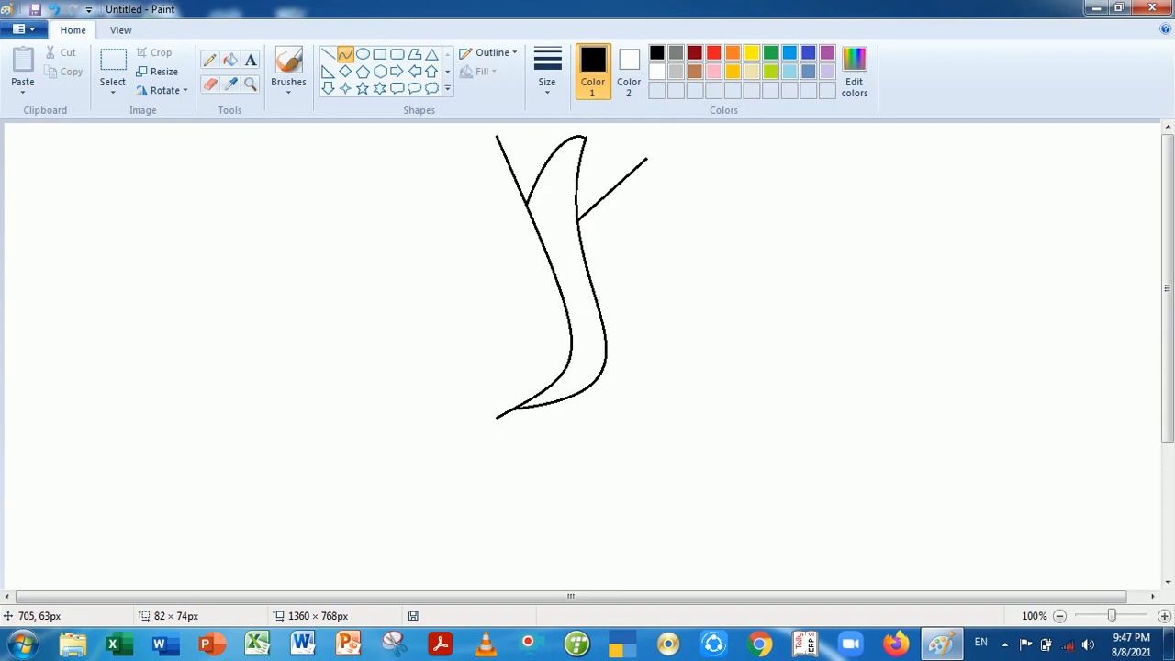
drag(609, 194, 608, 166)
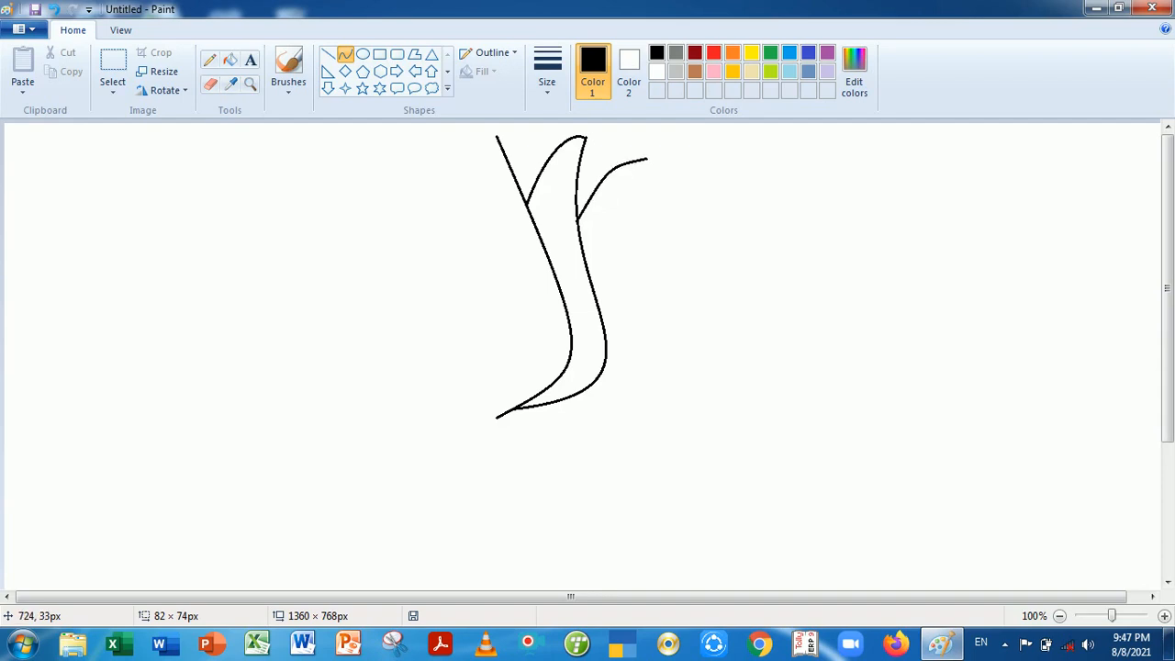
click(612, 156)
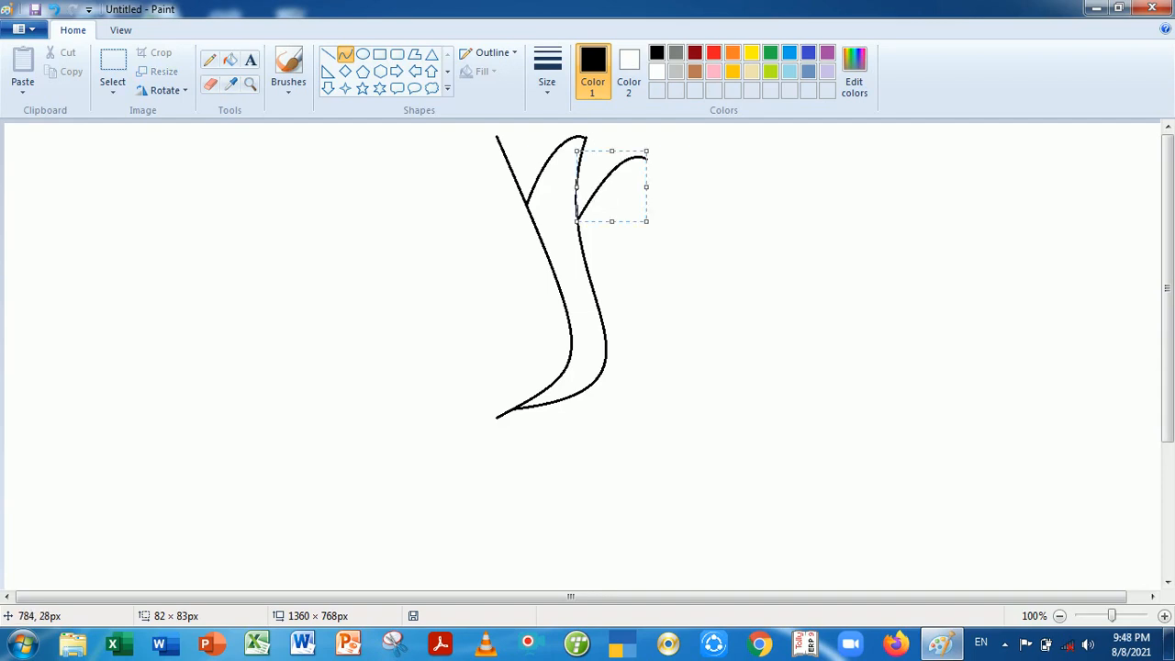
click(690, 152)
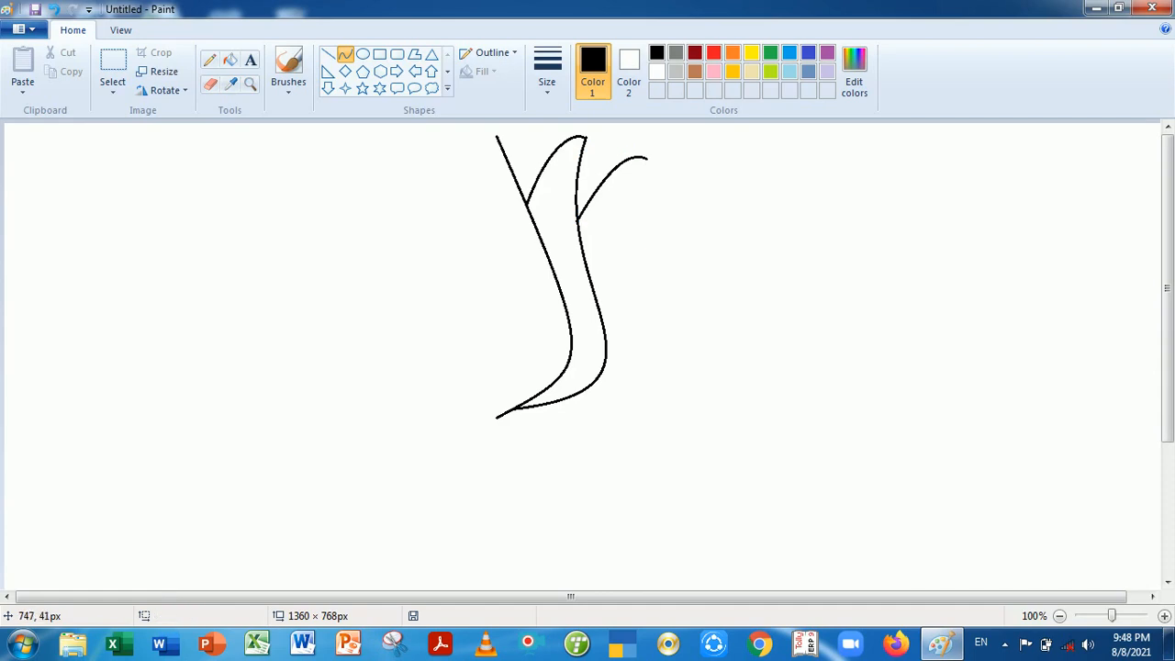
- Draw an S-shaped curve about 285 px tall from the second petal's tip down to the first petal's lower edge
drag(647, 160, 580, 425)
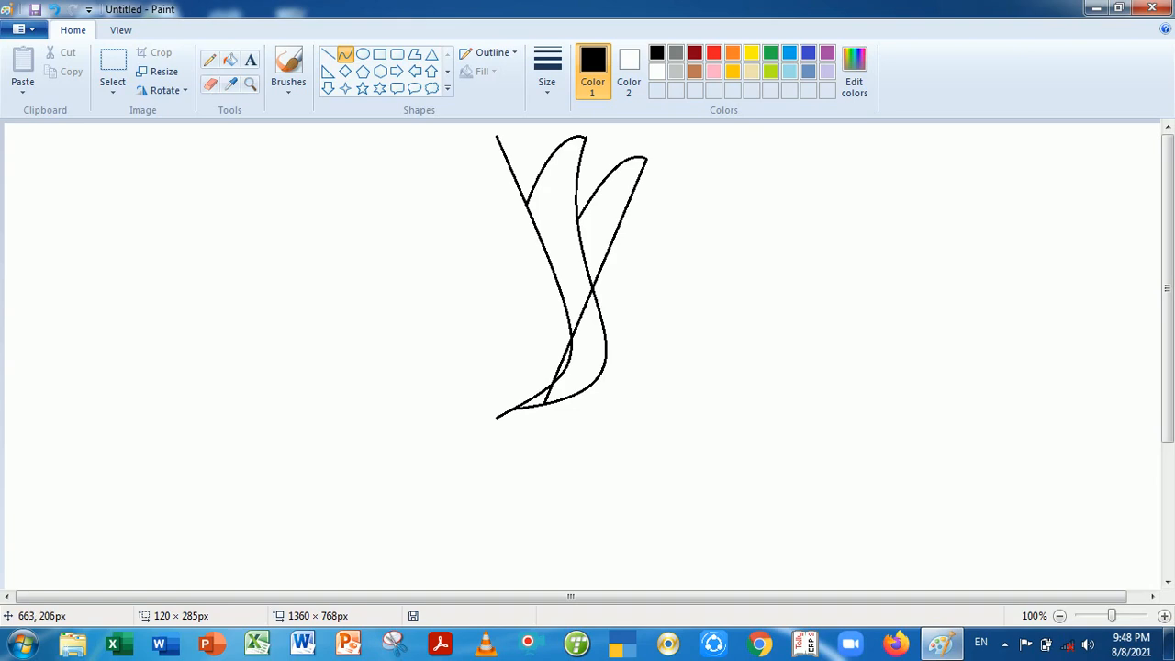
click(573, 300)
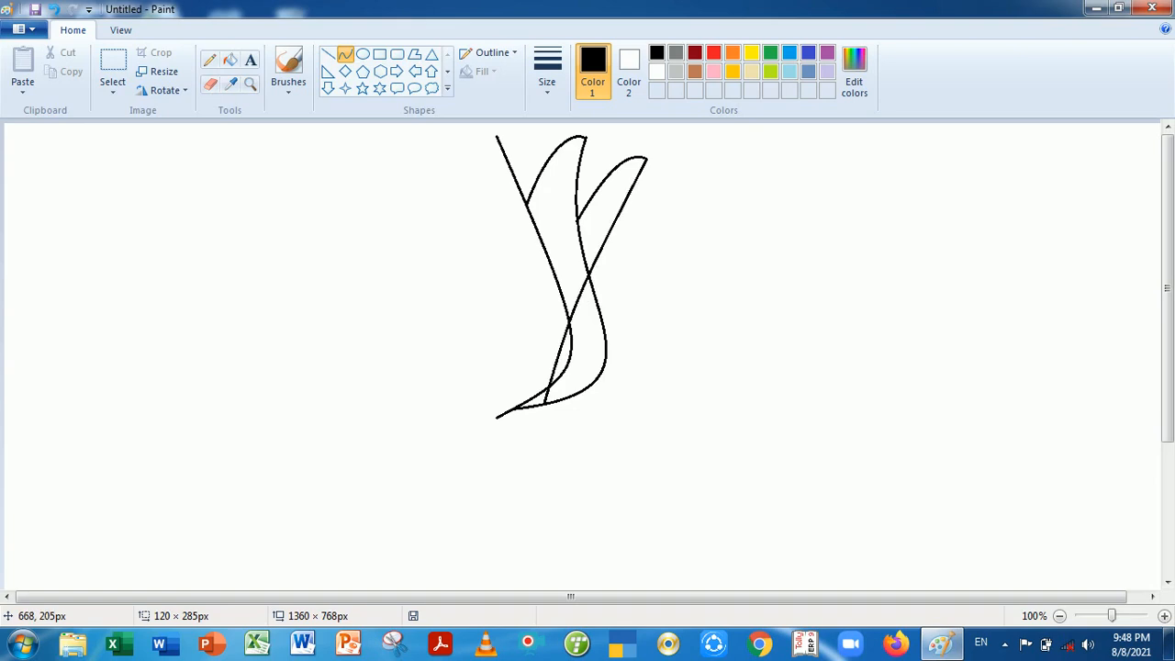
drag(628, 311, 771, 415)
click(770, 338)
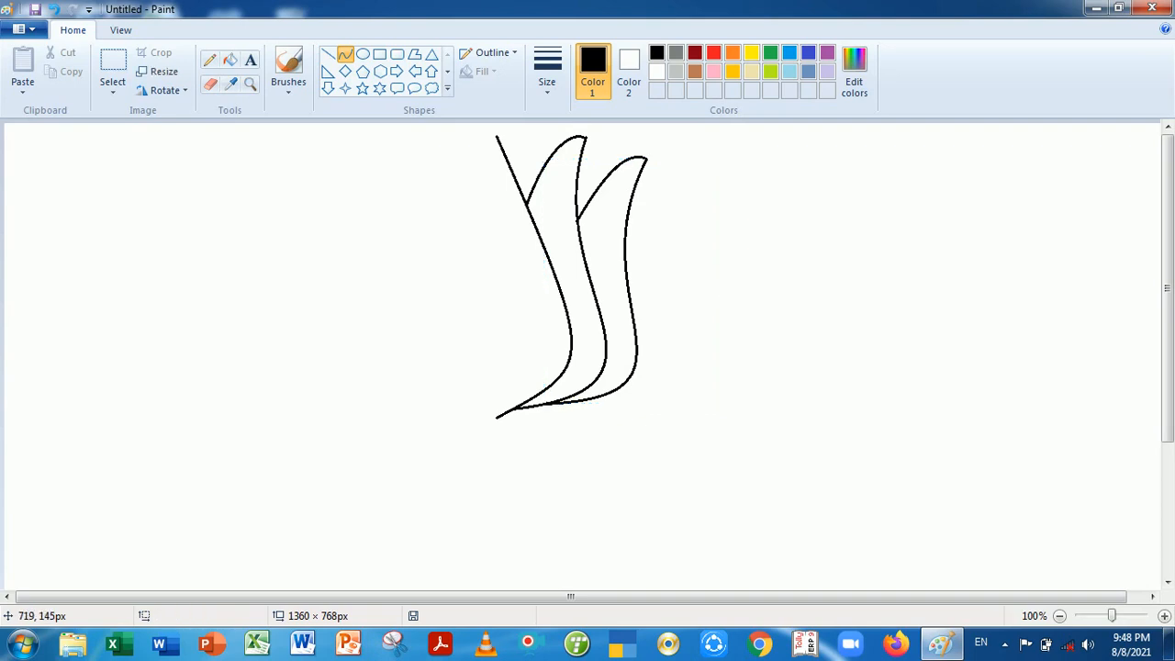
- Draw an arched curve about 101 px wide from the second petal's right edge for the third petal's tip
drag(625, 239, 712, 189)
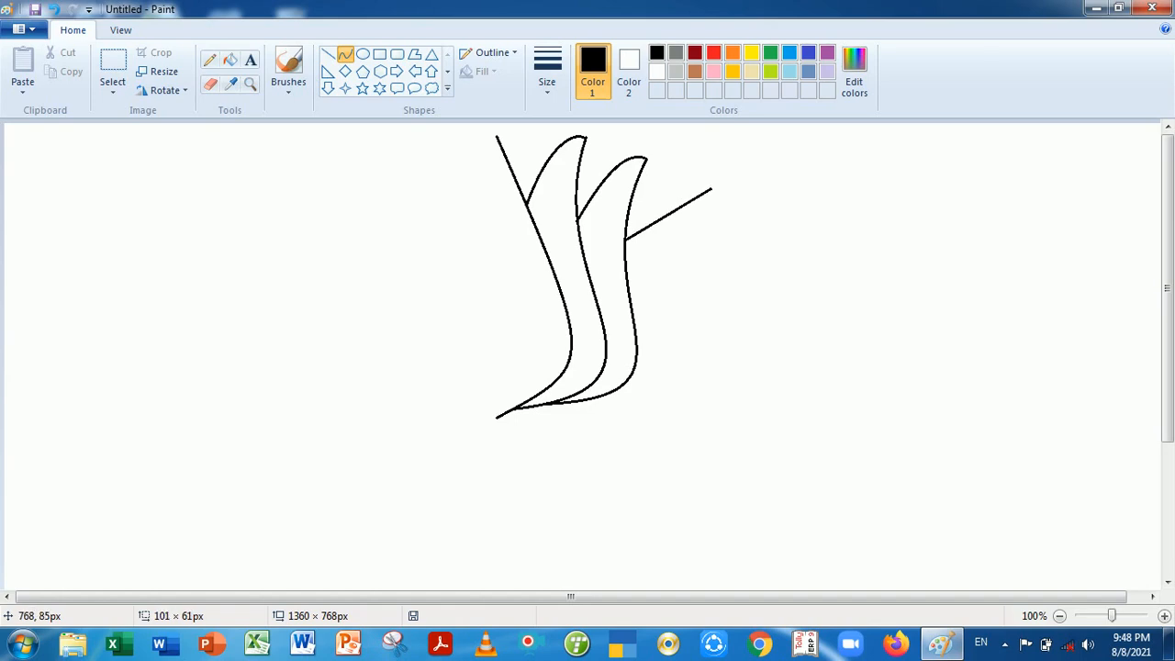
click(666, 189)
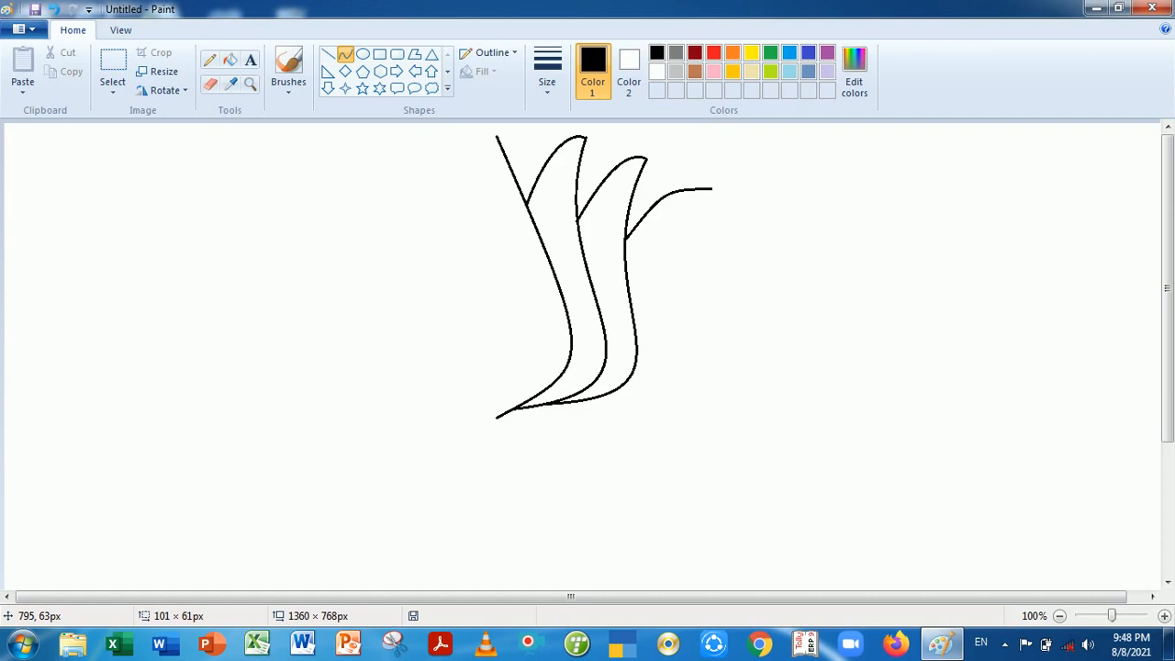
click(691, 177)
click(746, 197)
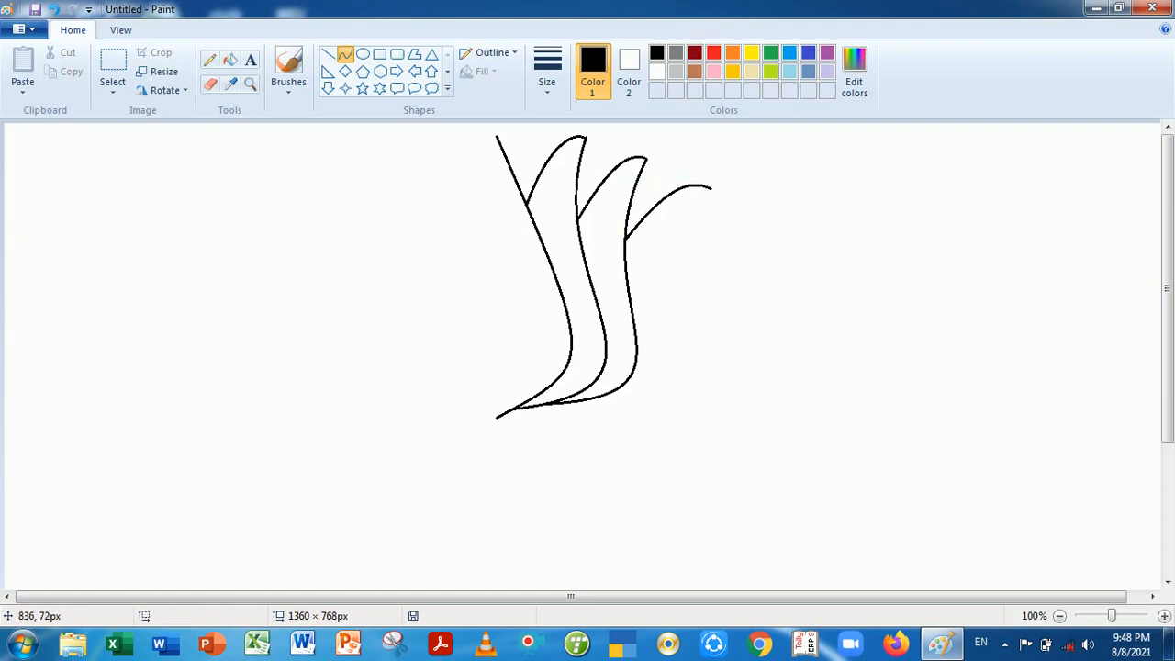
- Draw an S-shaped curve about 246 px tall from the third petal's tip down to the second petal's lower edge
drag(712, 189, 579, 400)
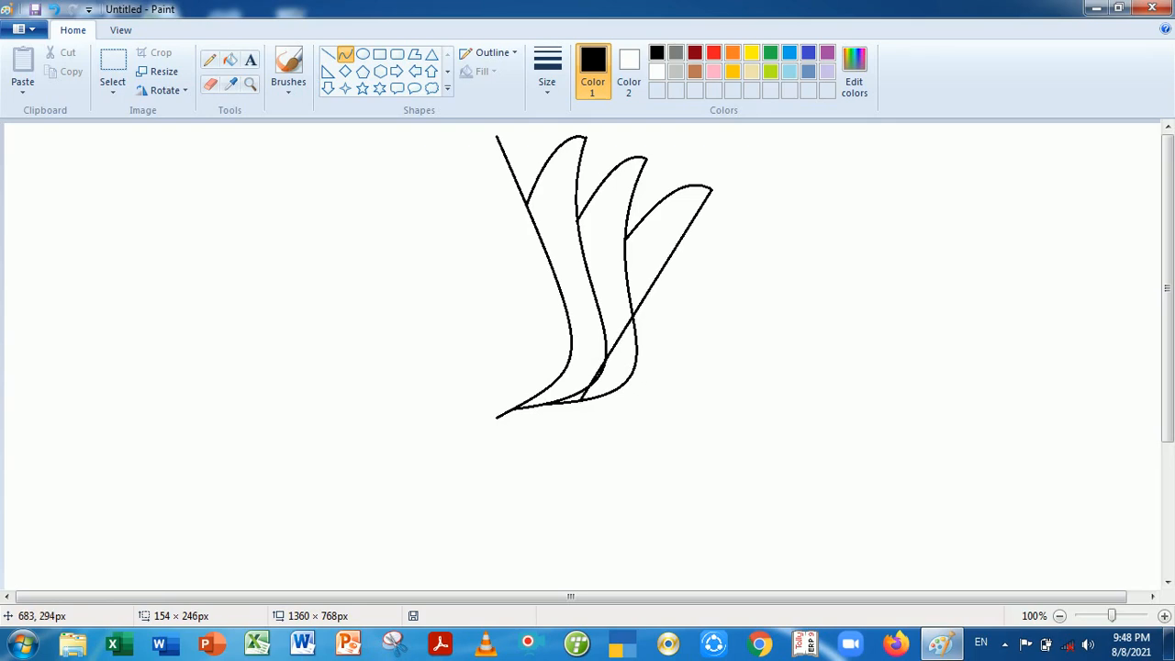
click(627, 307)
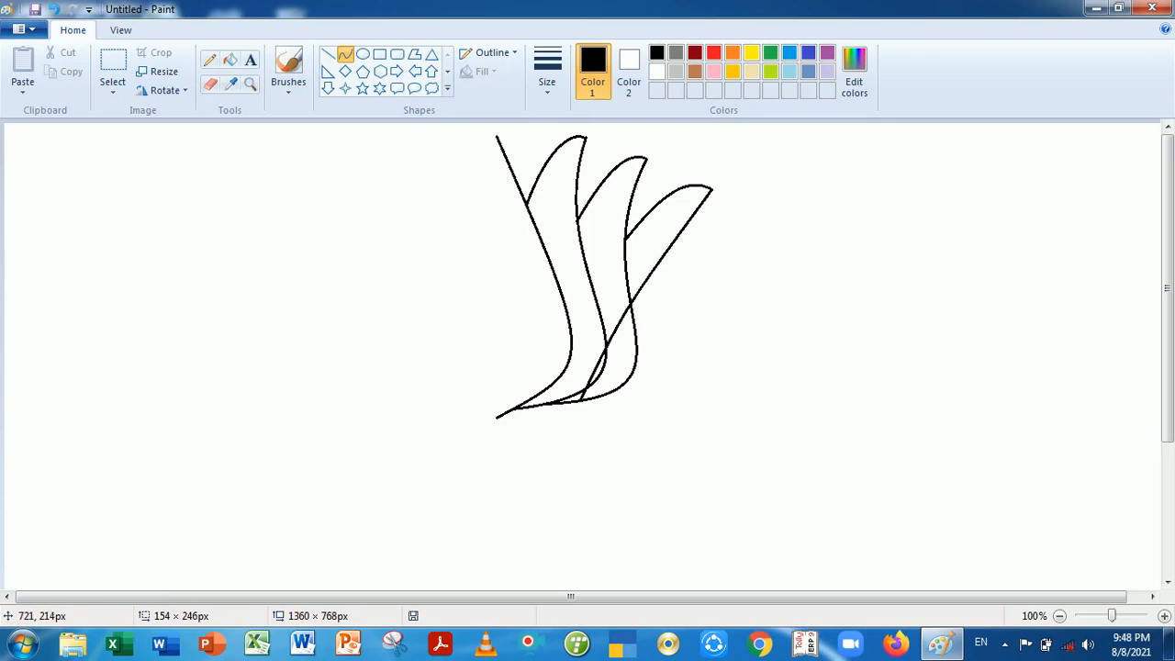
mouse_move(649, 314)
mouse_down()
mouse_move(648, 347)
mouse_move(682, 344)
mouse_move(676, 352)
mouse_move(709, 375)
mouse_move(713, 426)
mouse_move(712, 403)
mouse_up()
click(803, 329)
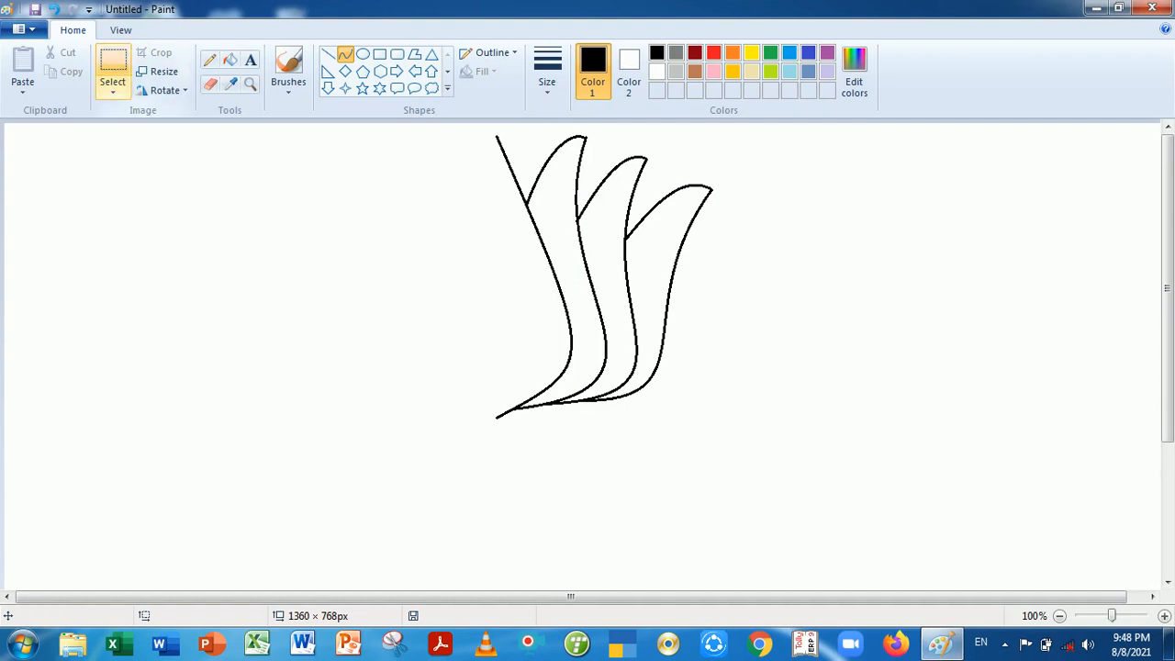
- Select the whole half-flower with a rectangle of about 277 × 347 px, then copy and paste it
click(113, 68)
mouse_move(485, 130)
mouse_down()
mouse_move(527, 290)
mouse_move(661, 352)
mouse_move(723, 429)
mouse_up()
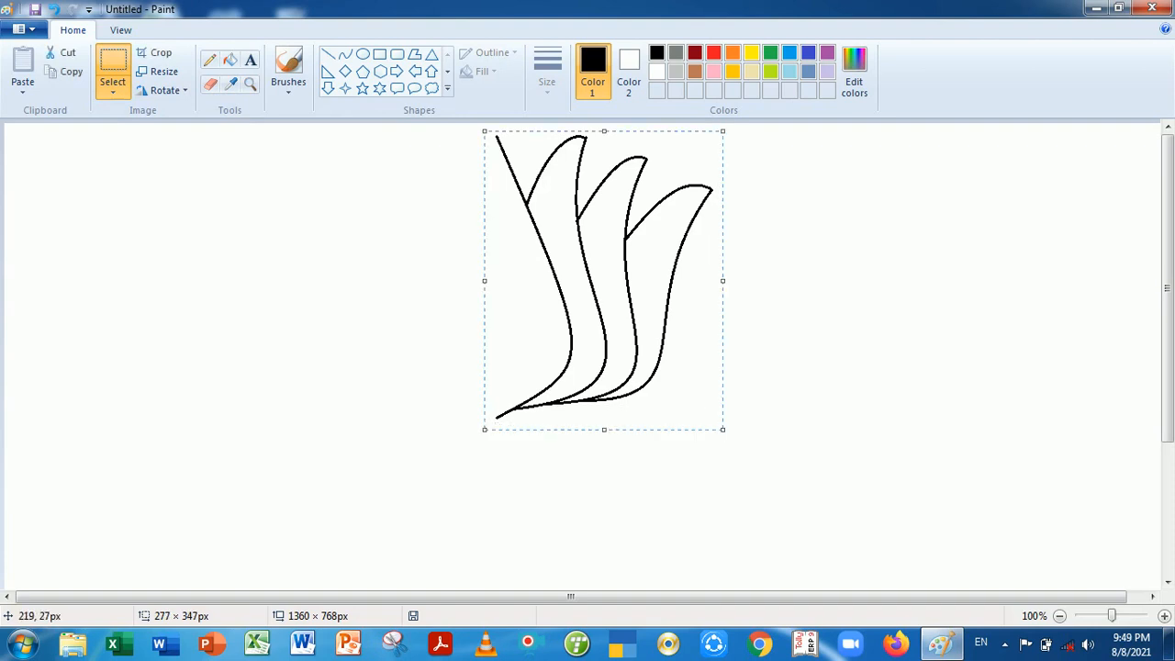
click(64, 72)
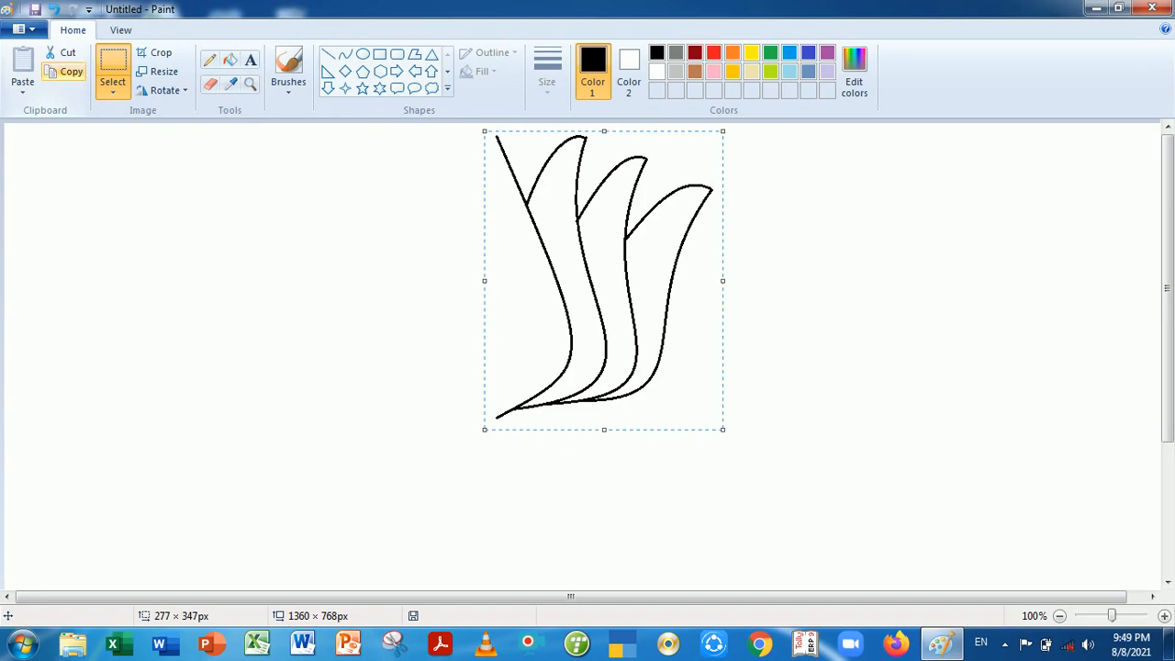
click(64, 72)
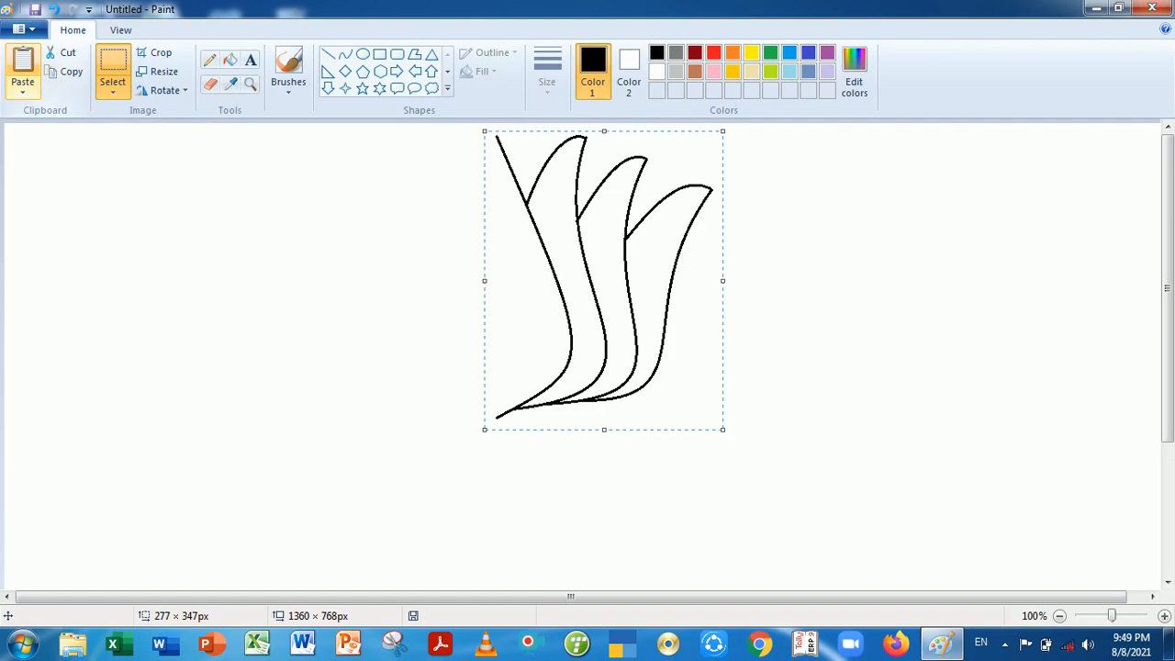
click(22, 65)
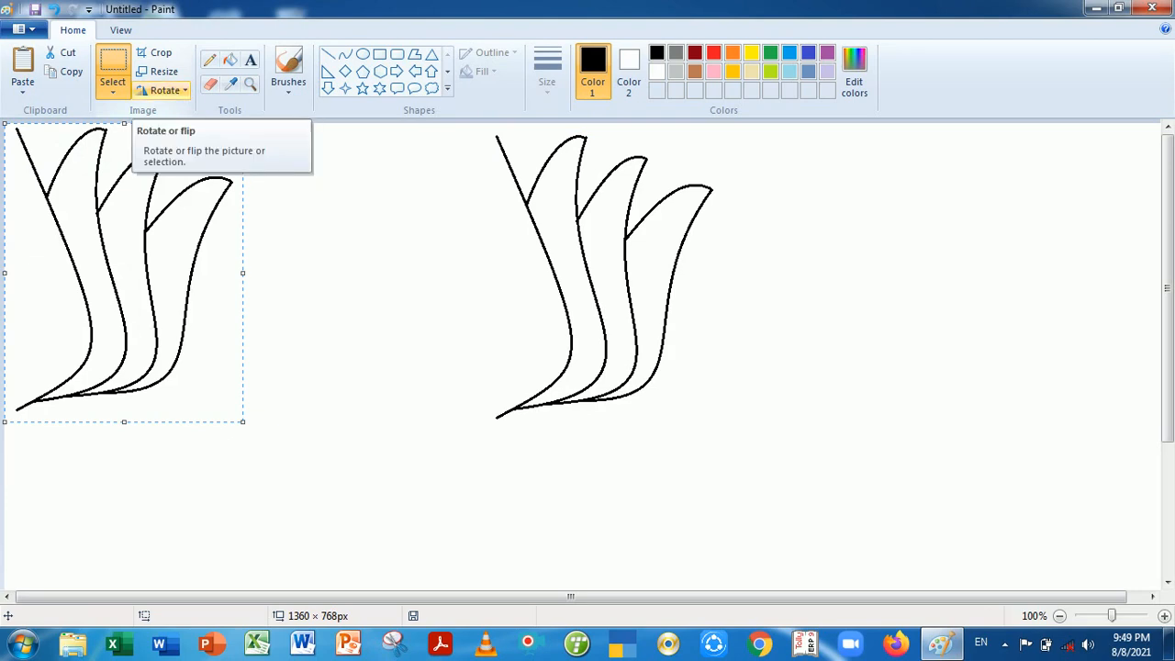
- Flip the pasted half-flower horizontally and move it beside the original, facing it
click(163, 90)
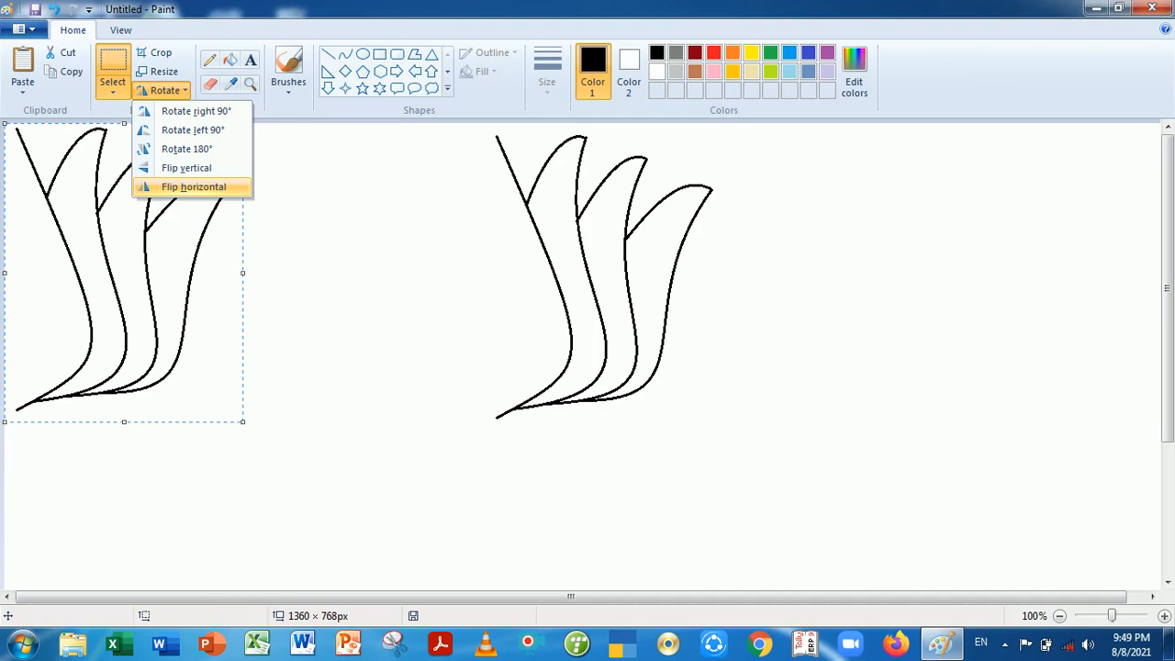
click(193, 186)
mouse_move(166, 207)
mouse_down()
mouse_move(461, 214)
mouse_move(386, 218)
mouse_up()
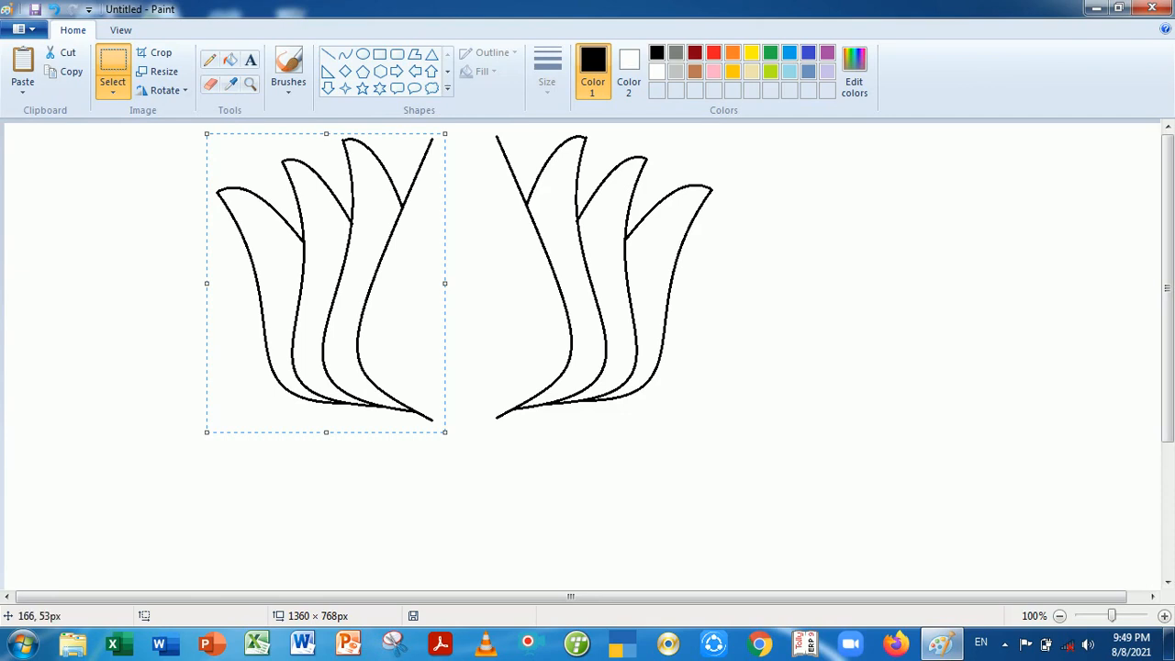
- Turn on transparent selection and join the mirrored half to the original so both meet at the central petal's tip and base
click(112, 87)
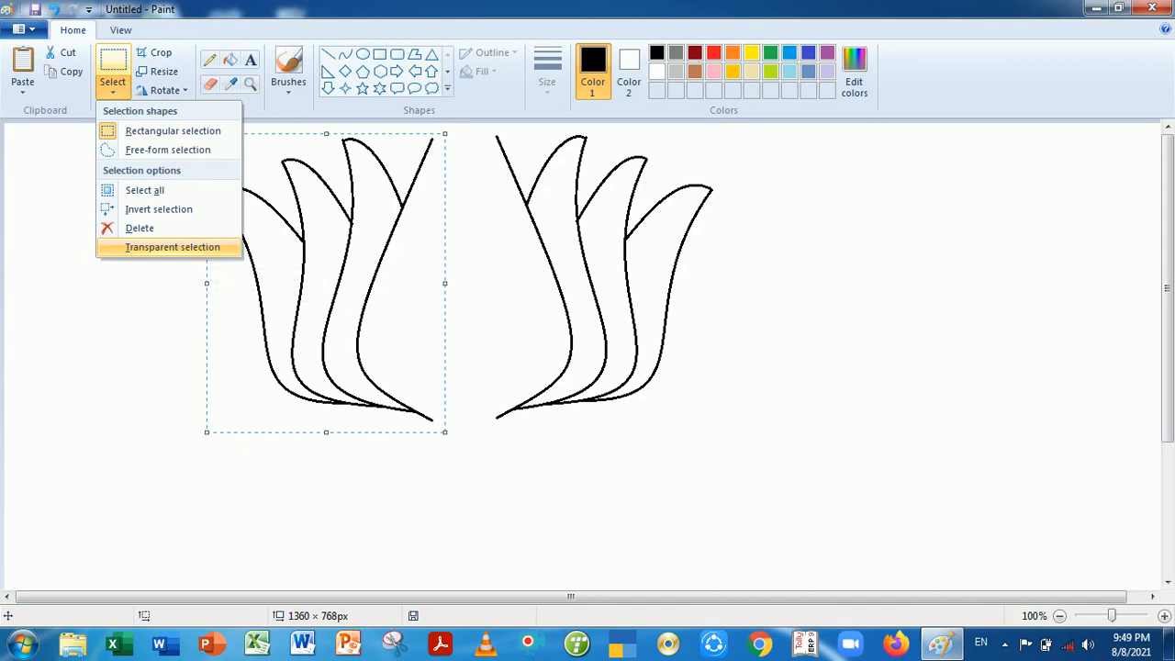
click(172, 246)
drag(324, 246, 389, 242)
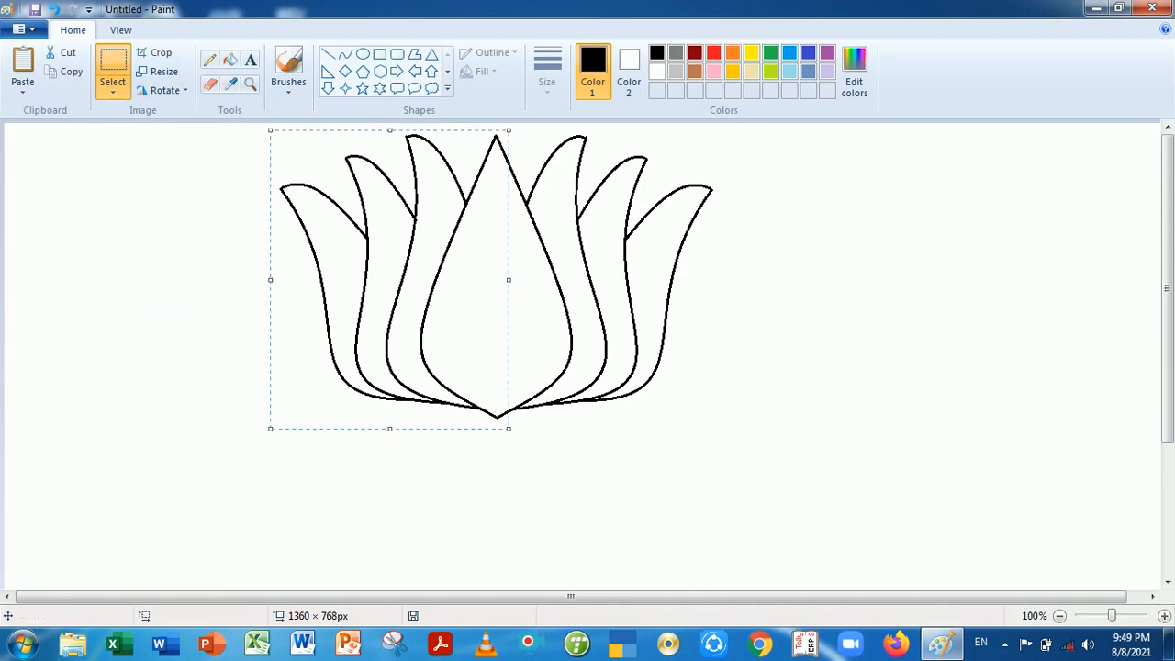
click(750, 257)
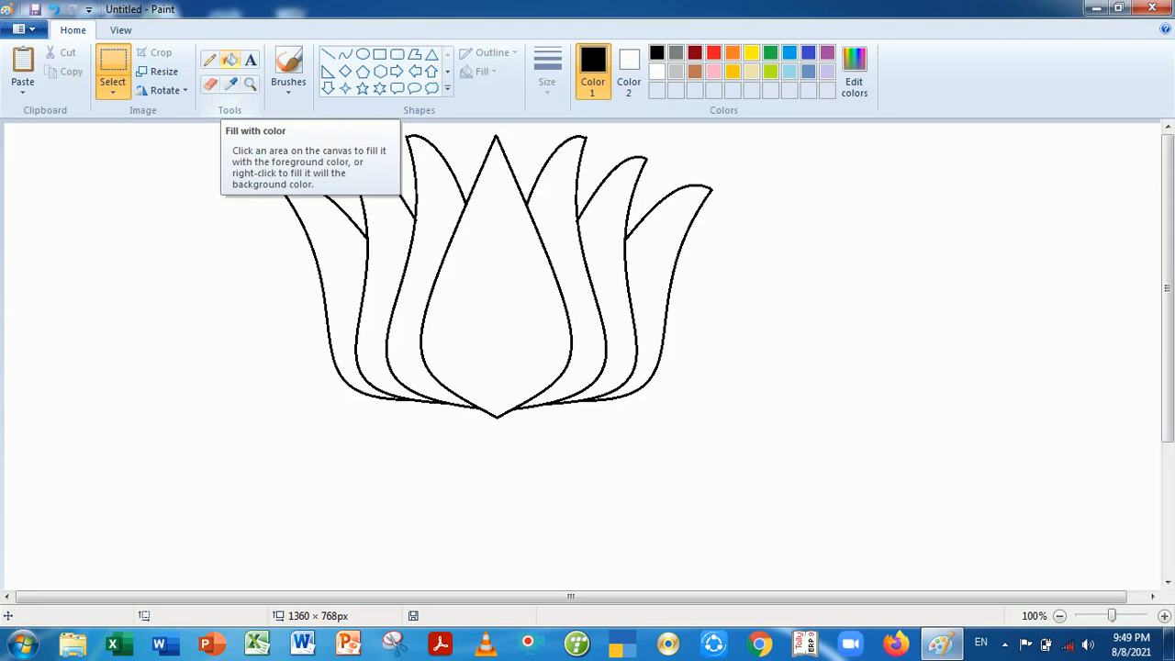
- Fill the central petal and all six side petals of the flower with red
click(230, 60)
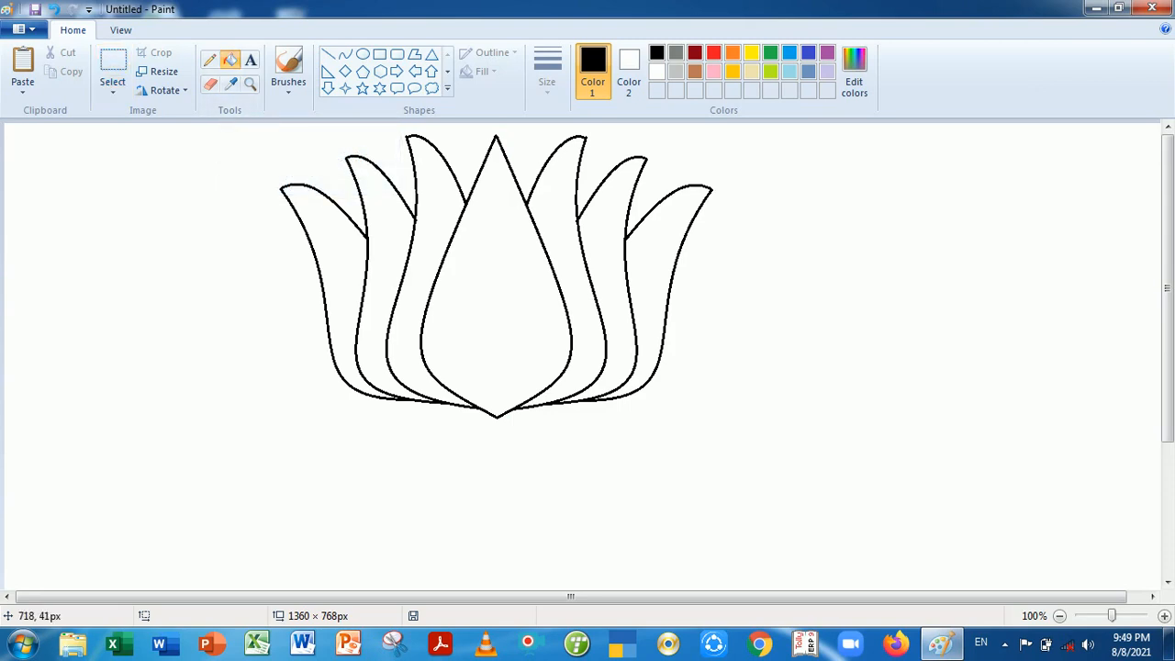
click(713, 52)
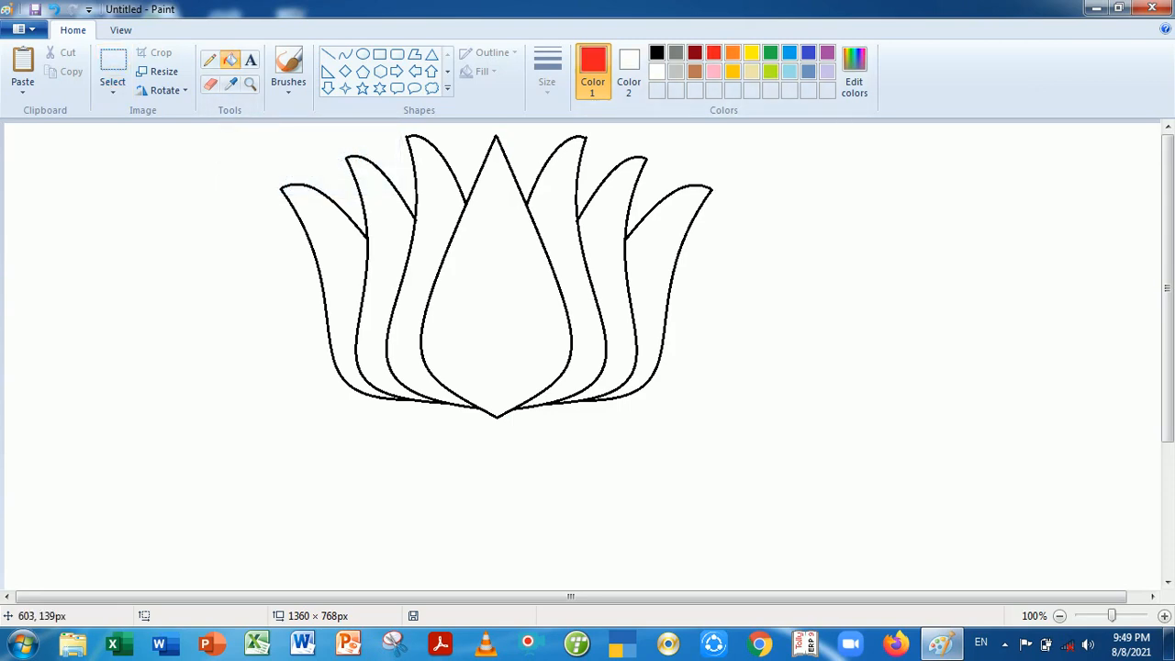
click(496, 276)
click(550, 238)
click(605, 226)
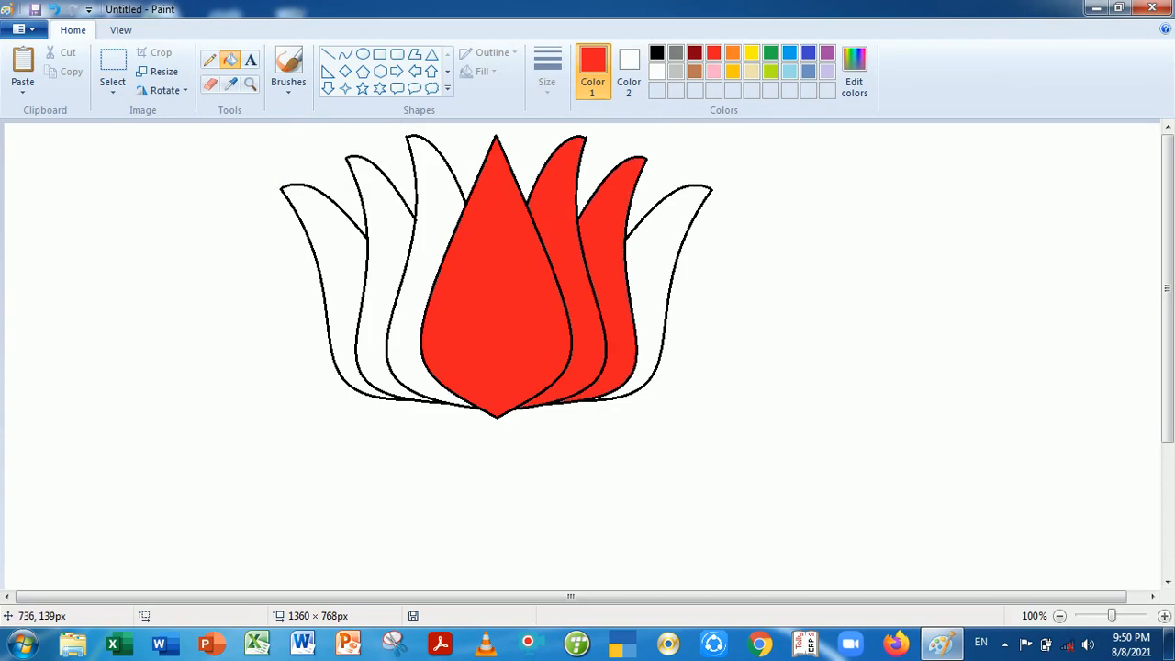
click(656, 252)
click(431, 235)
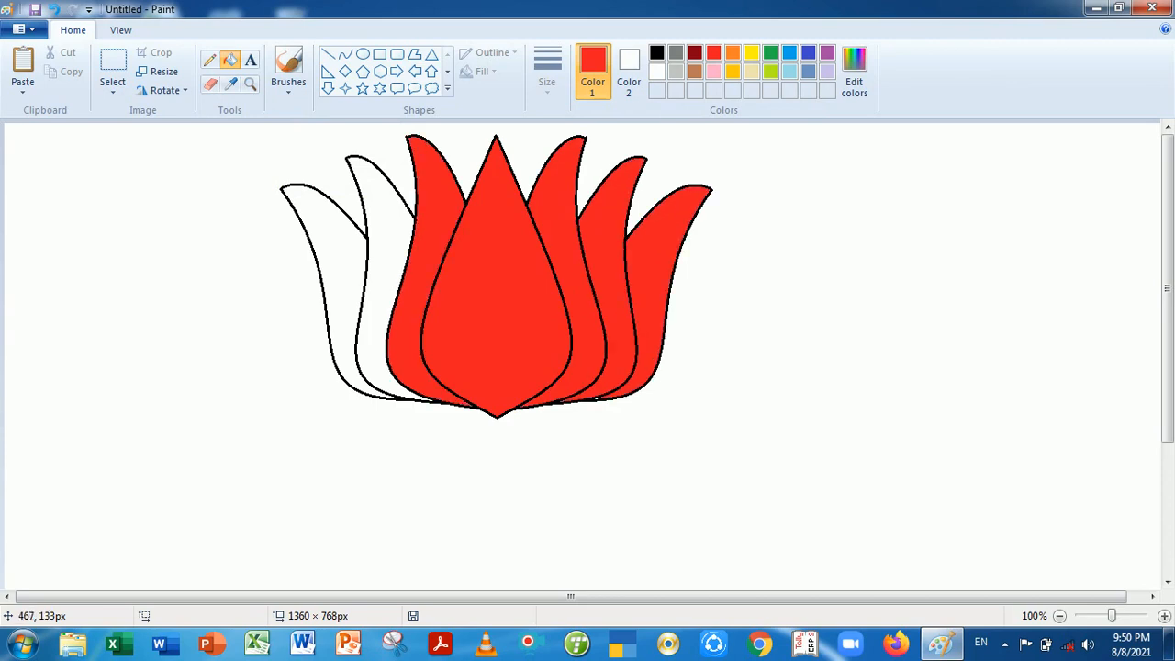
click(393, 241)
click(353, 263)
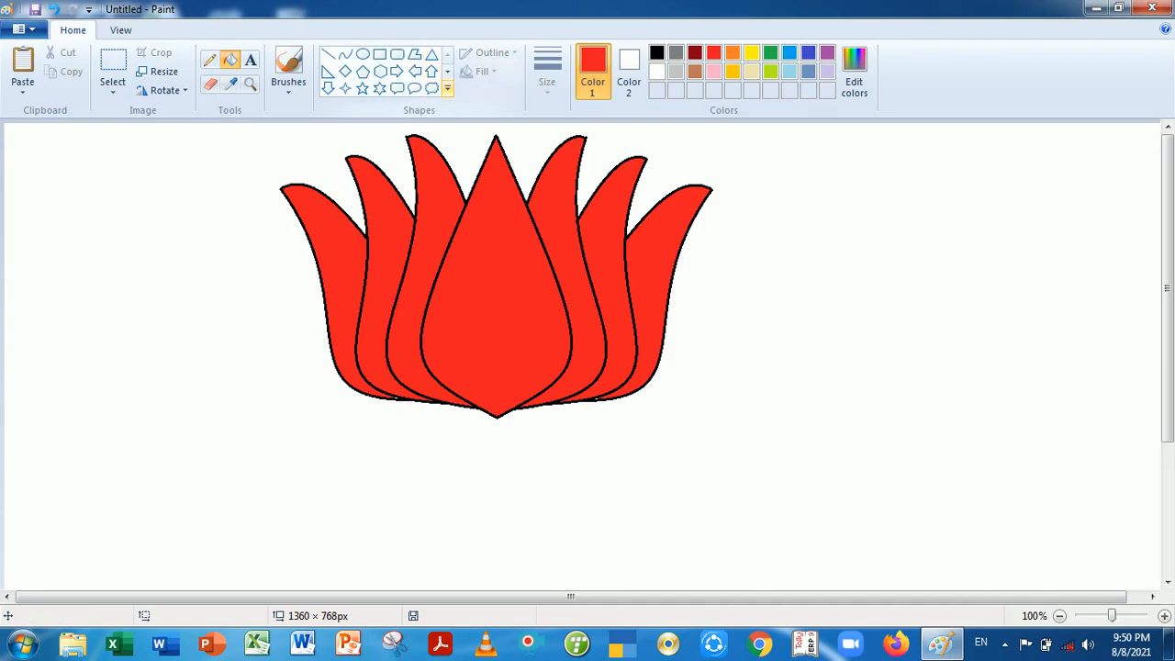
- Draw a red-outlined rounded rectangle left of the flower and a red-outlined down arrow about 260 × 263 px on its other side
click(447, 88)
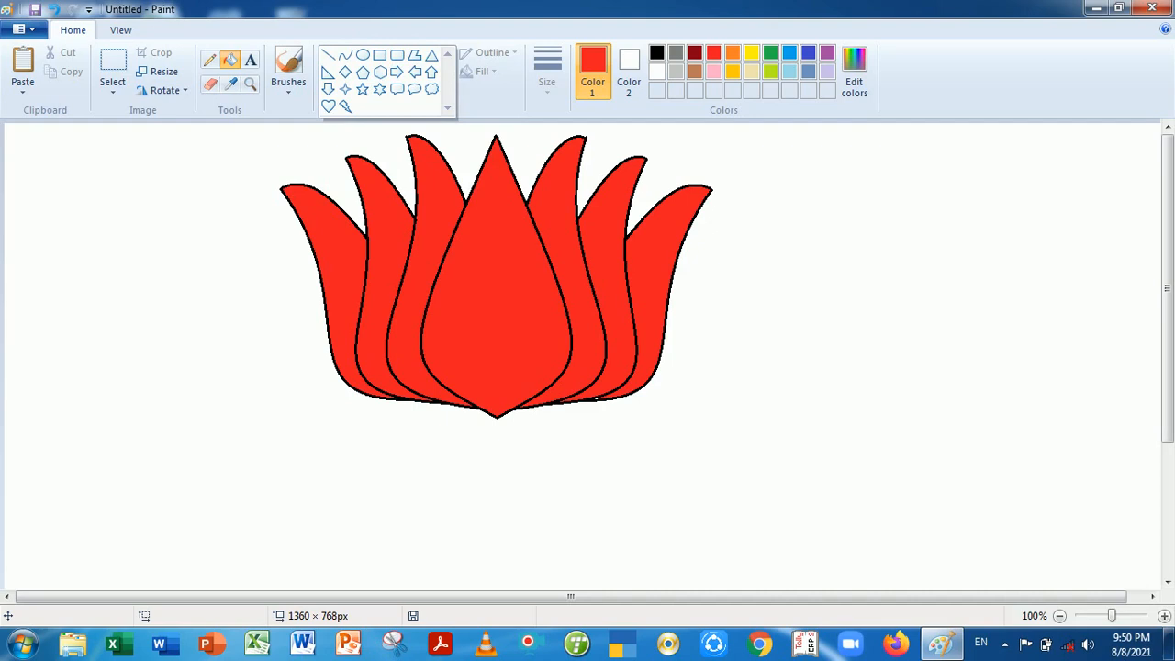
click(396, 54)
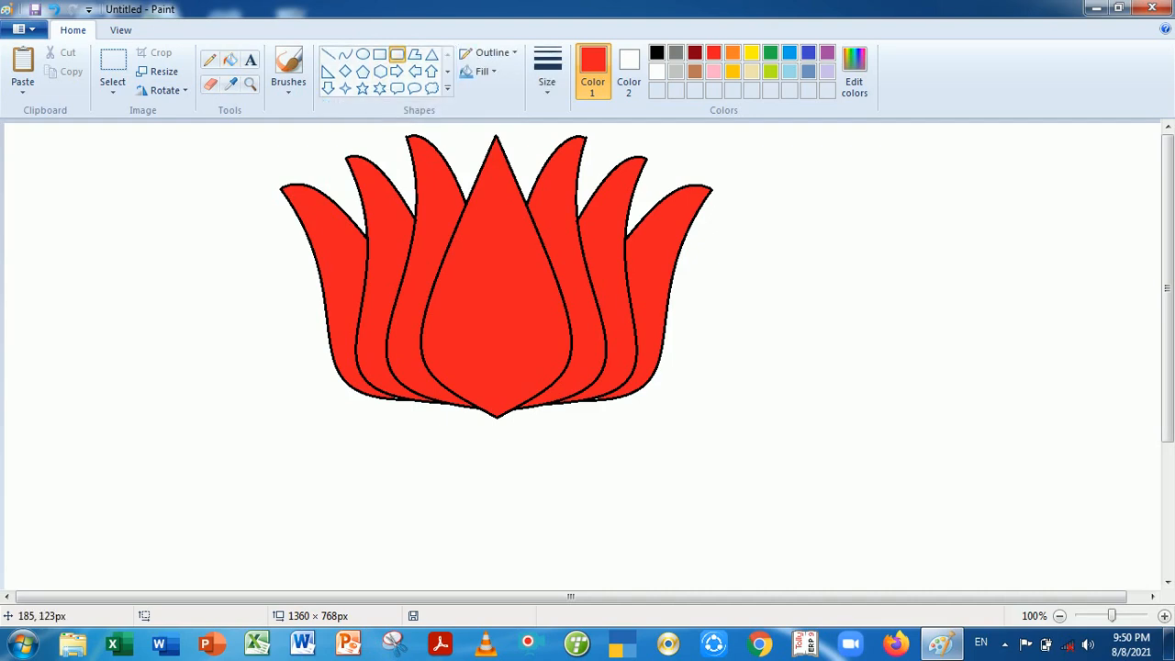
drag(23, 274, 210, 413)
click(275, 443)
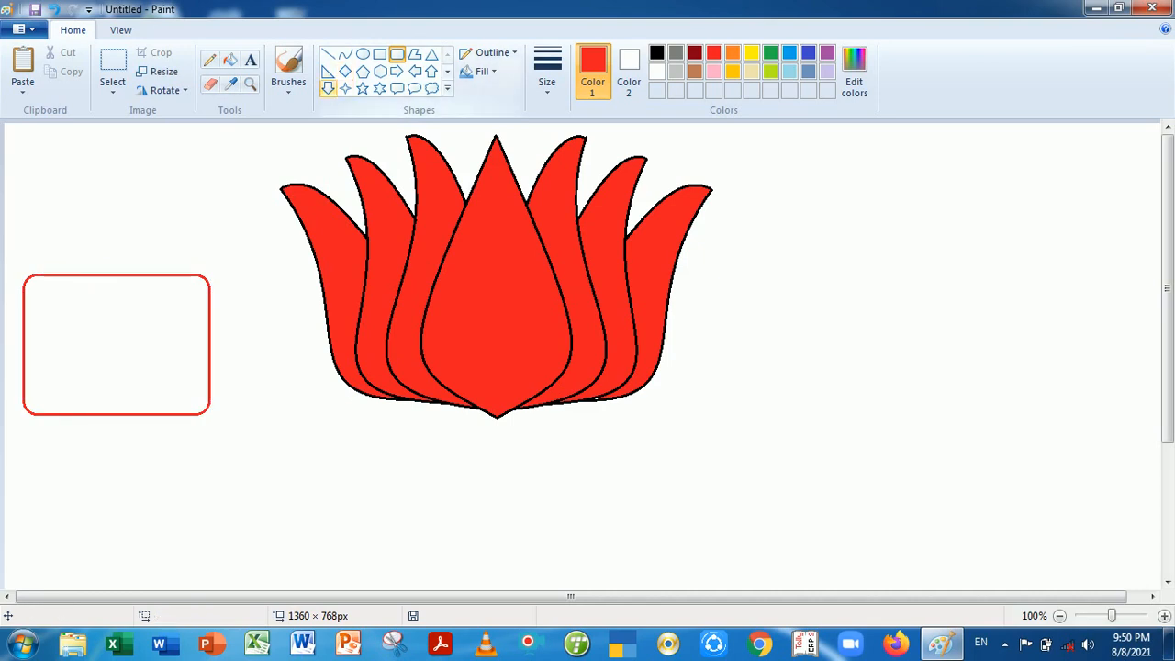
drag(785, 156, 1008, 381)
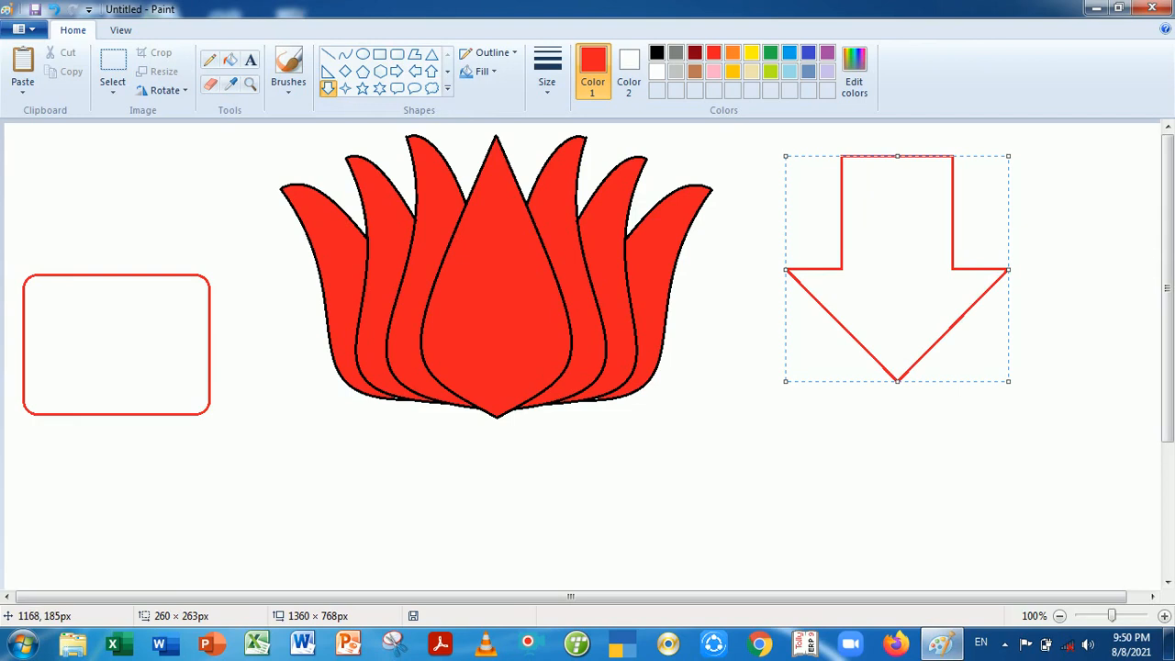
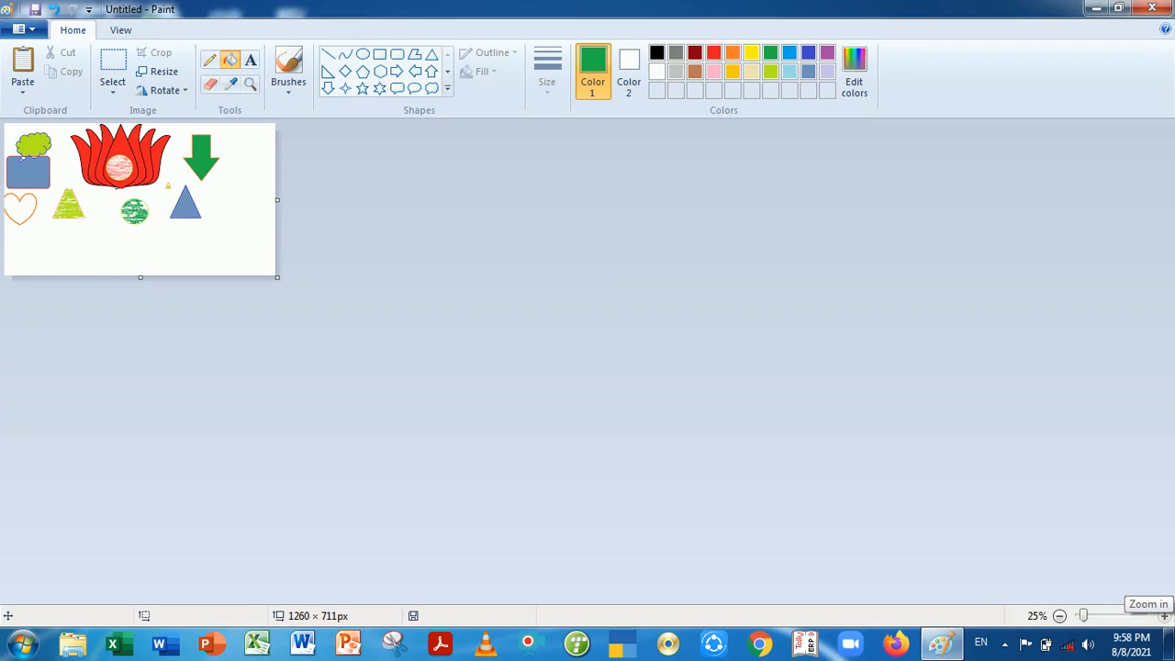
- Enlarge the view to 100% and widen the canvas to about 1345 px
click(1164, 616)
click(1163, 616)
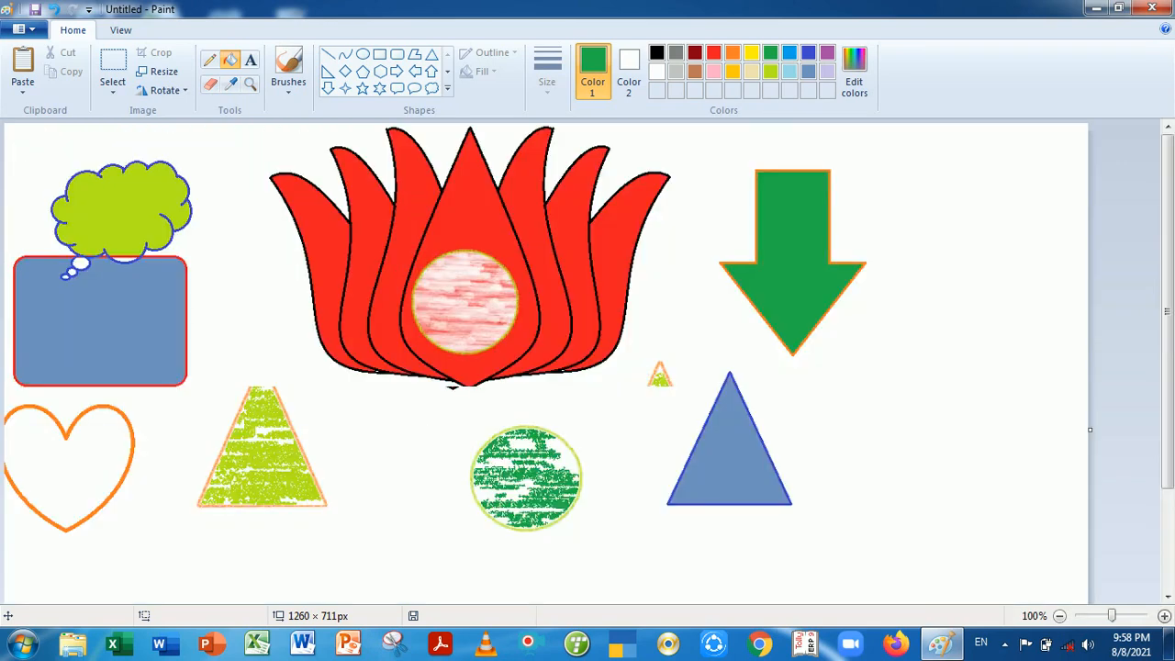
drag(1090, 429, 1167, 428)
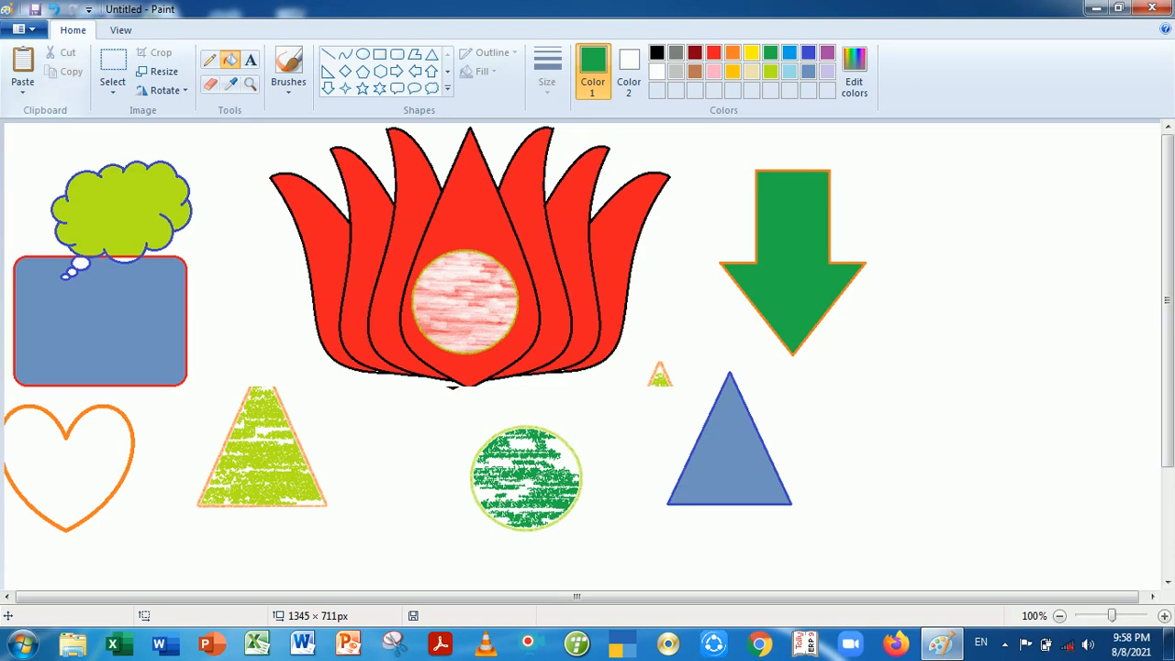
- Save the picture as a PNG file named draiwng in Sample Pictures
click(23, 29)
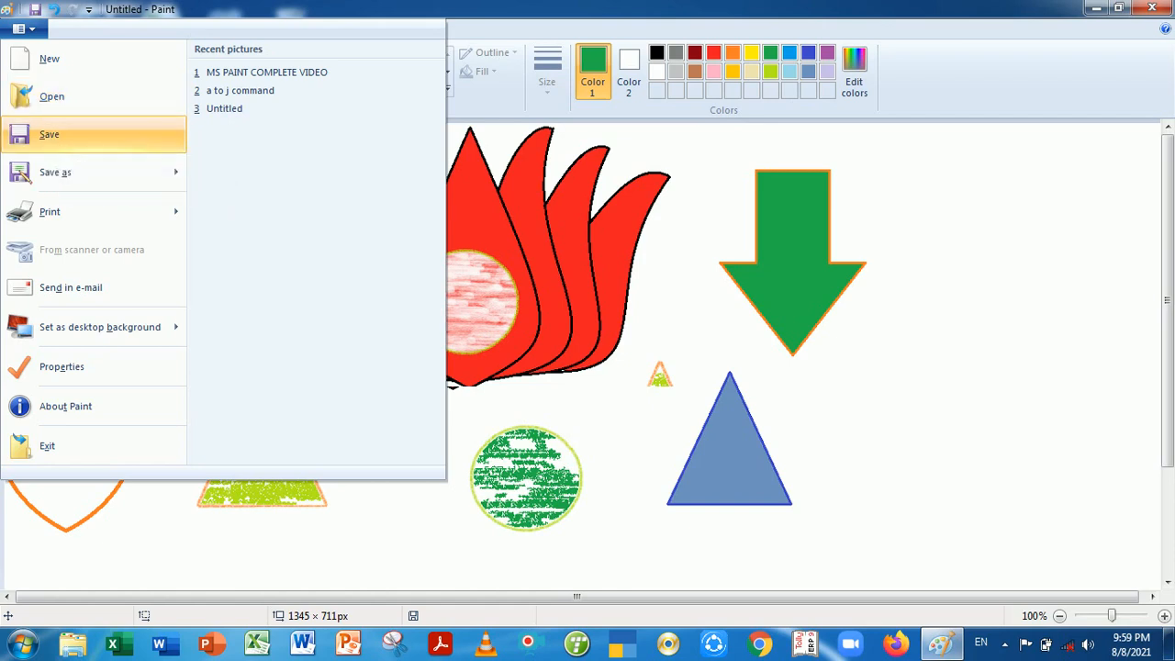
click(49, 134)
key(BackSpace)
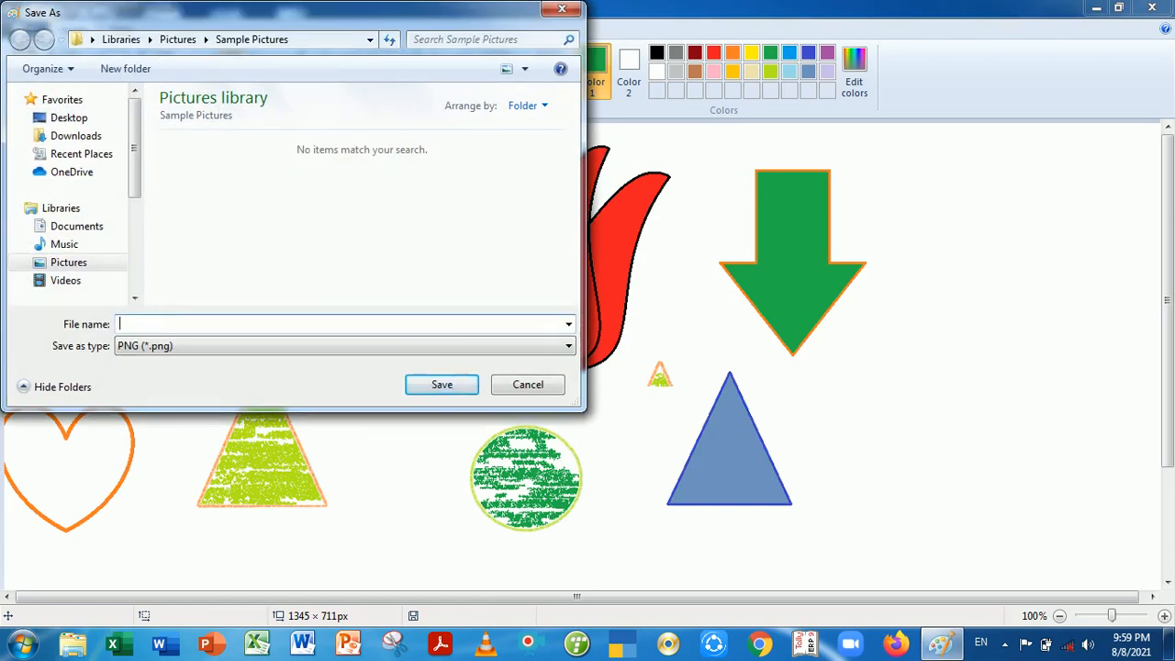
text(draiwng)
key(Return)
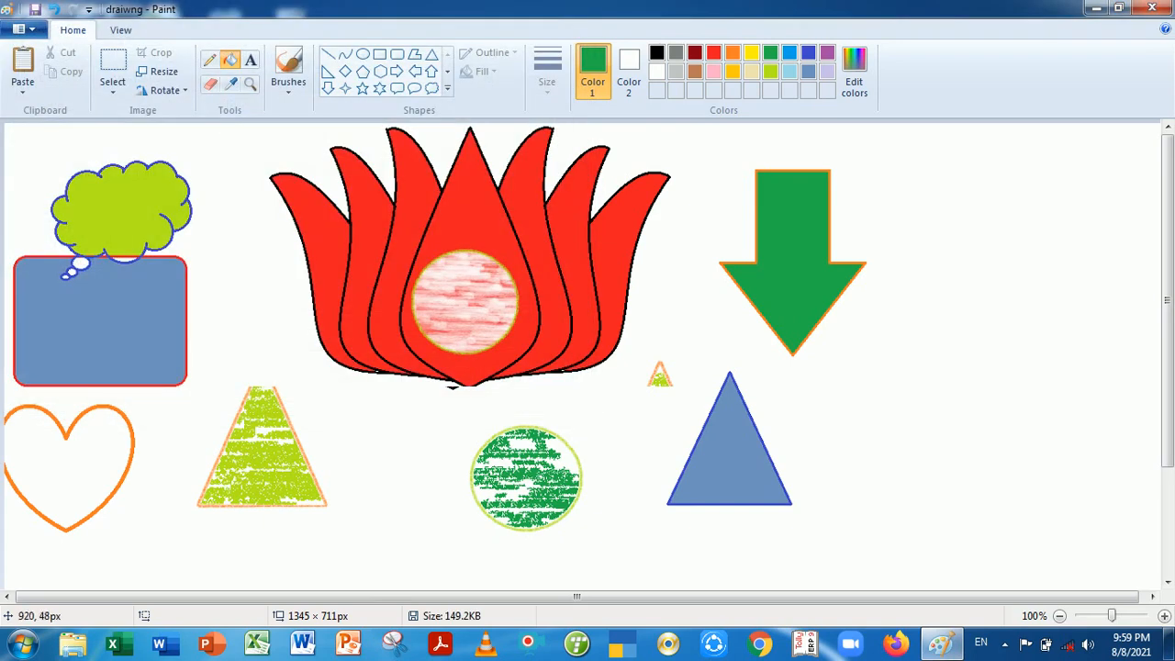
- Close Paint and relaunch it with the Run command
click(1152, 8)
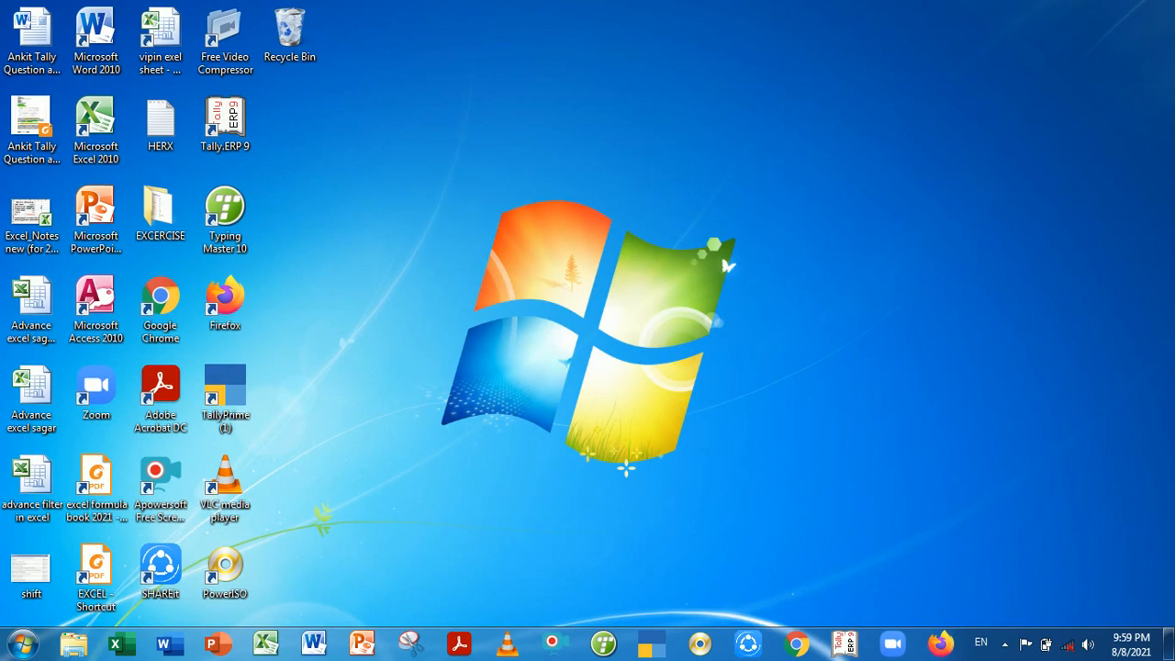
key(super+r)
key(Right)
key(Return)
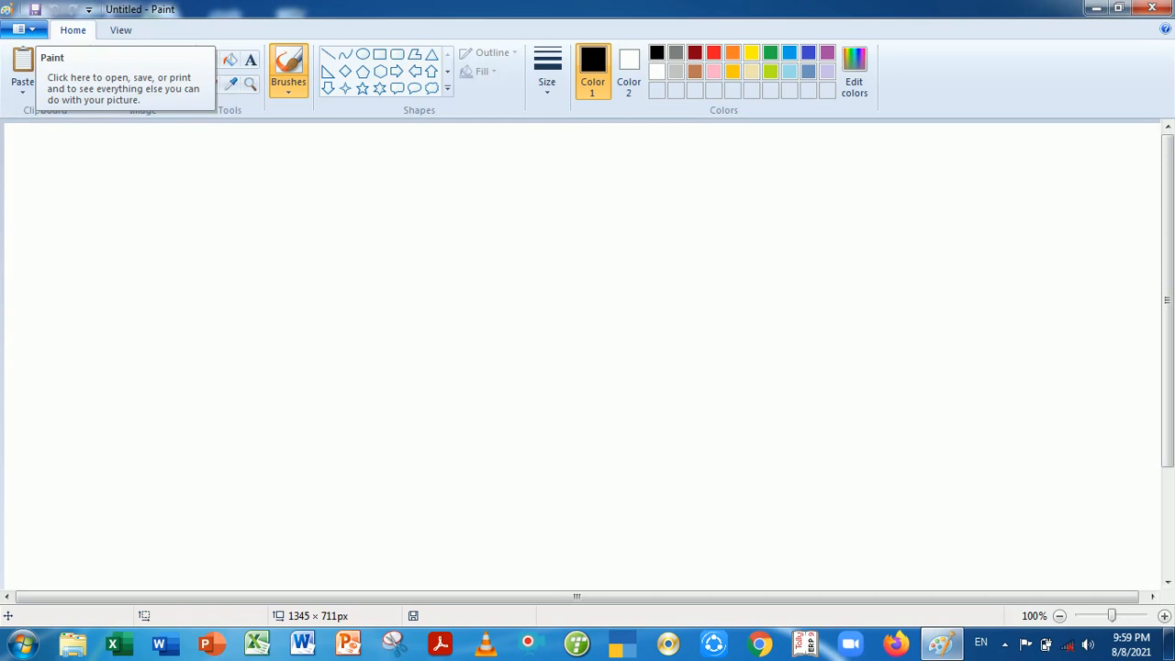
- Open the picture draiwng from the recent pictures
click(23, 28)
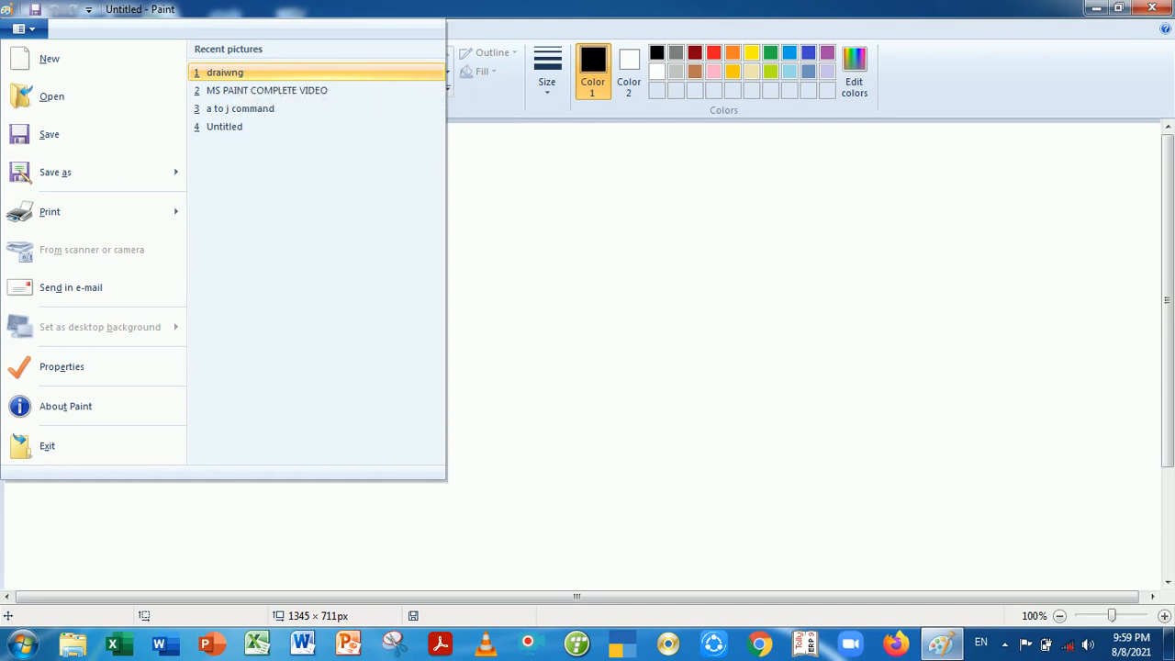
click(225, 72)
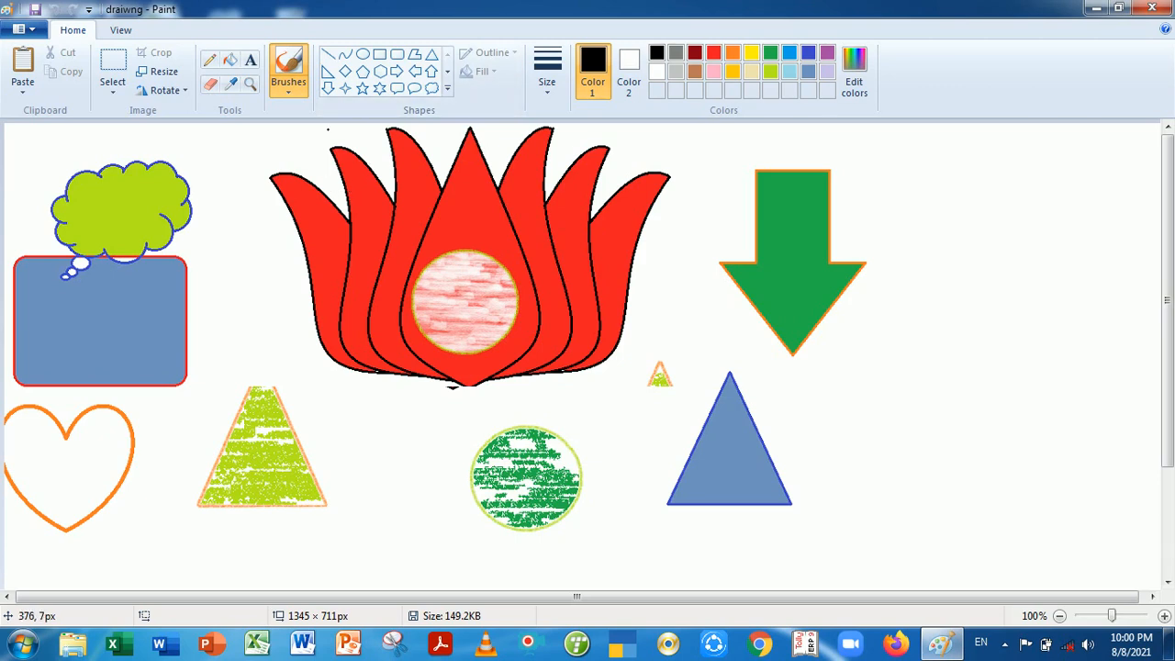
- Draw a black-outlined diamond to the right of the blue triangle
click(345, 71)
drag(875, 314, 1042, 509)
click(1039, 267)
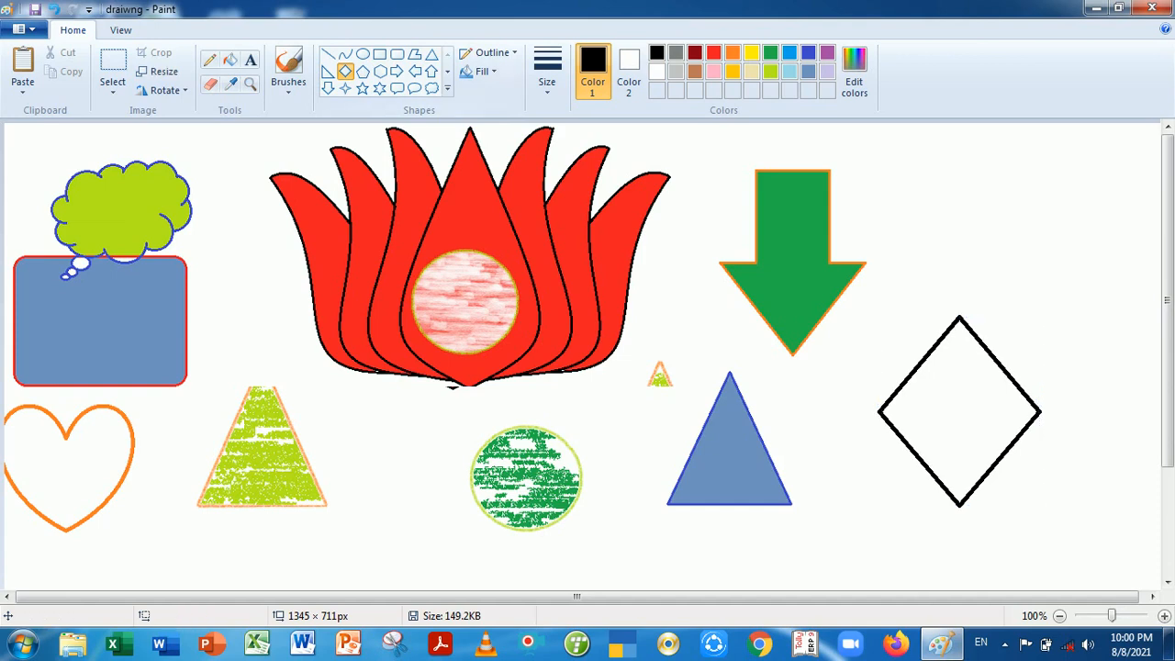
- Select everything on the canvas and delete it
key(ctrl+a)
key(Delete)
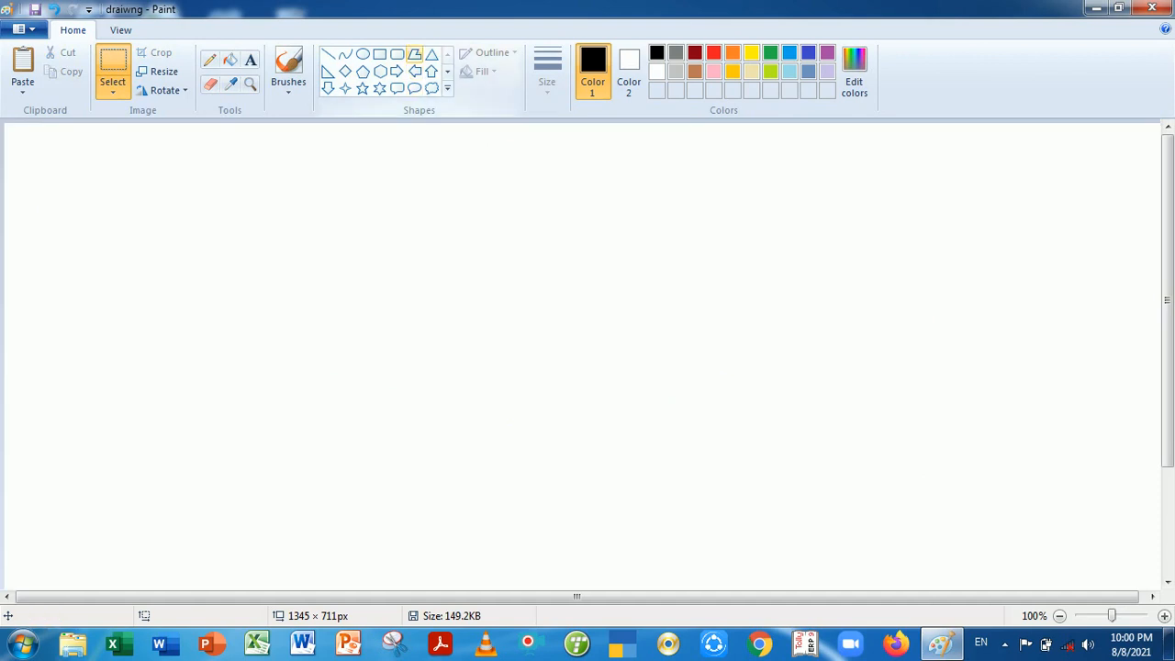
- Draw a black five-pointed star about 628 × 407 px with the Polygon tool and move it slightly upward on the canvas
click(414, 54)
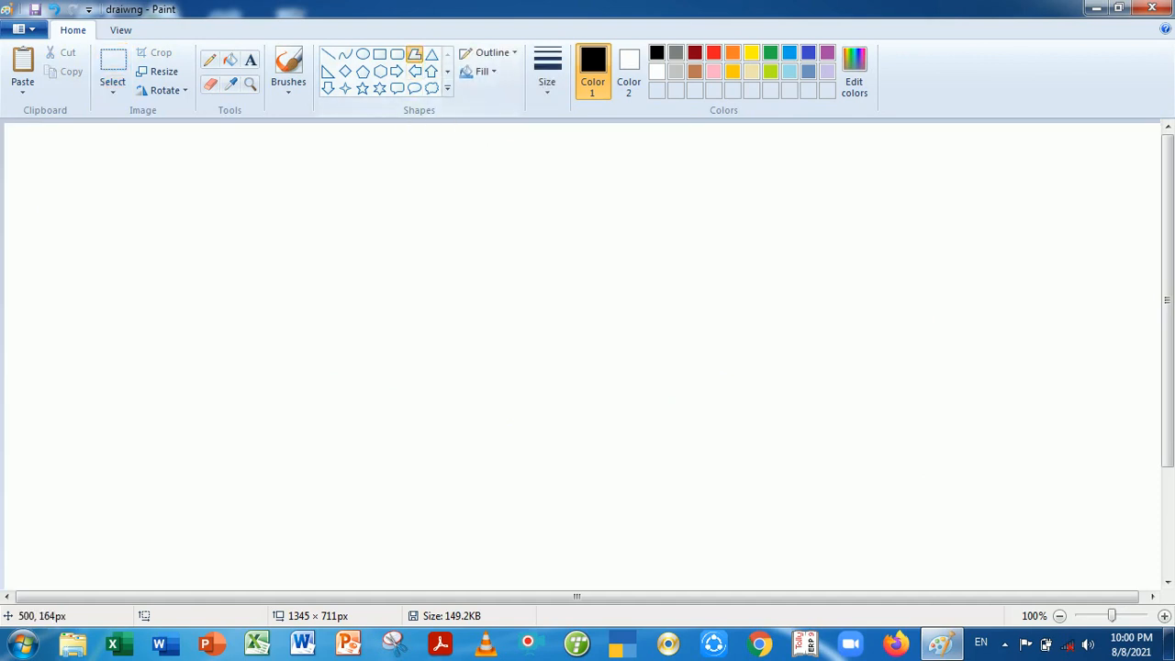
click(333, 248)
drag(312, 241, 624, 555)
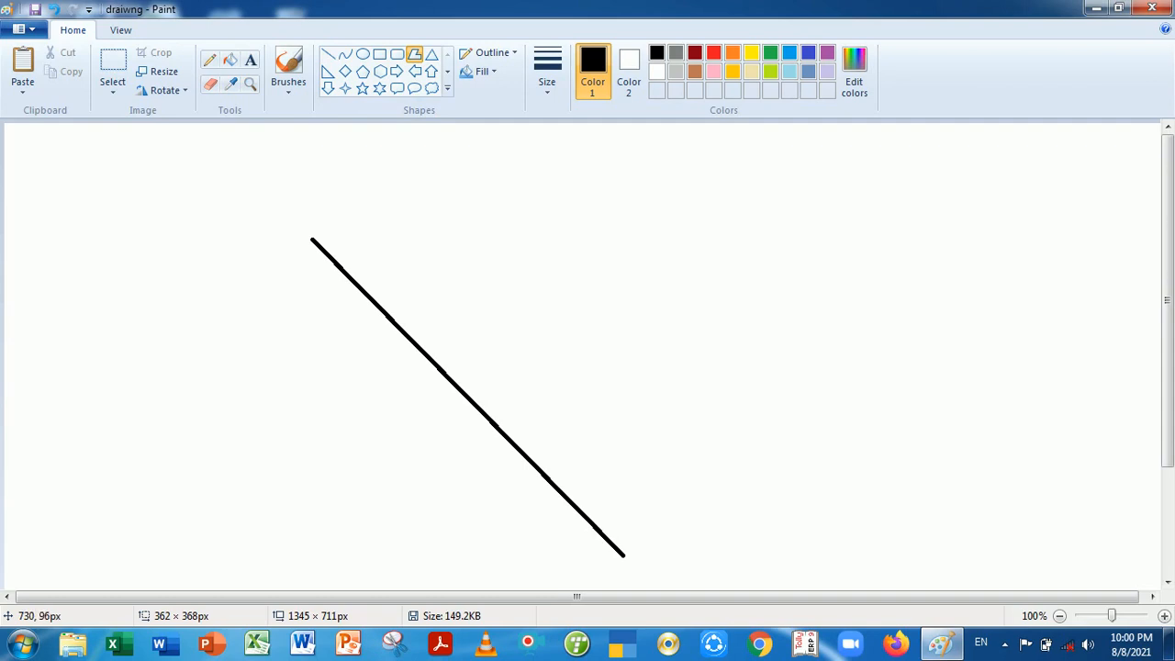
click(632, 206)
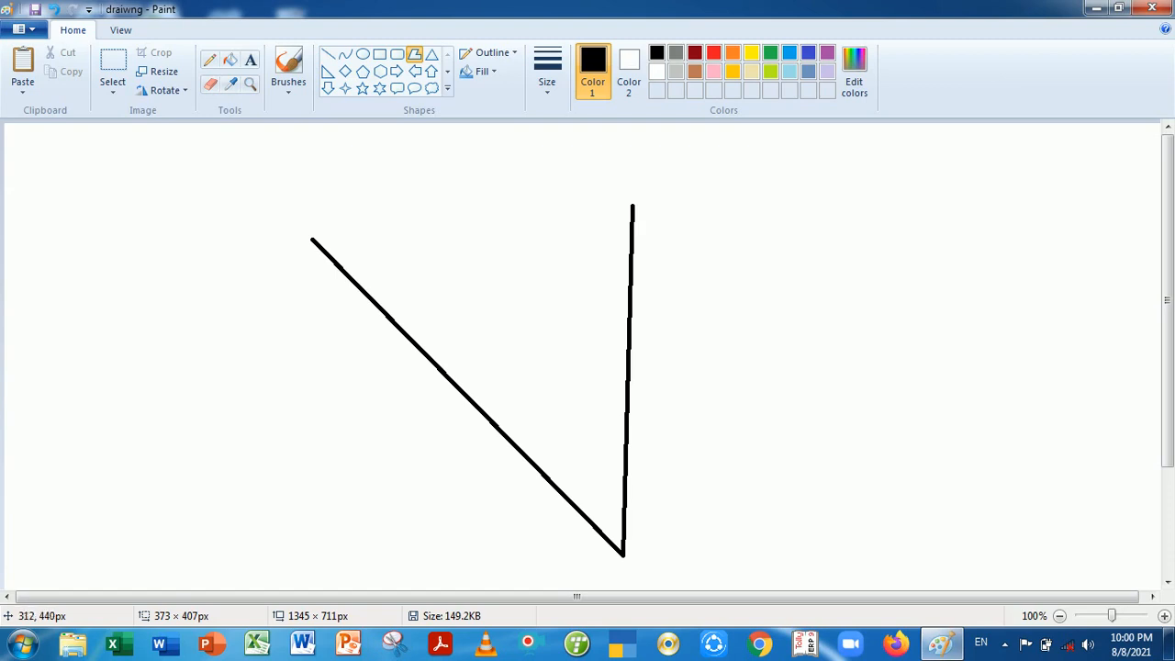
click(244, 526)
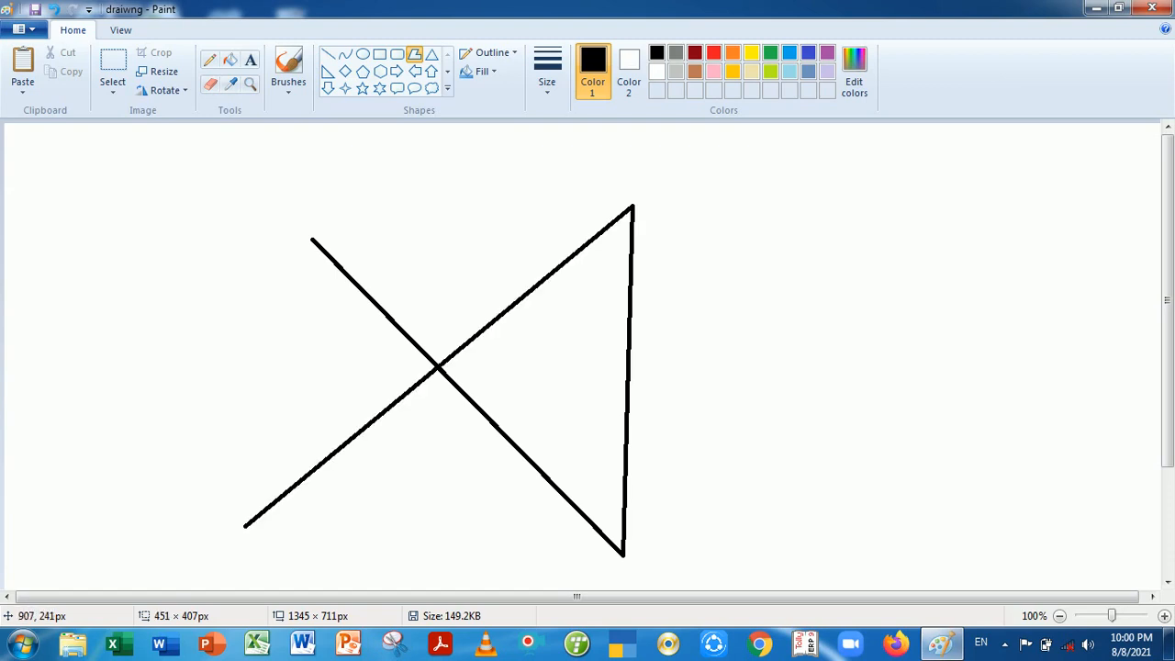
click(786, 330)
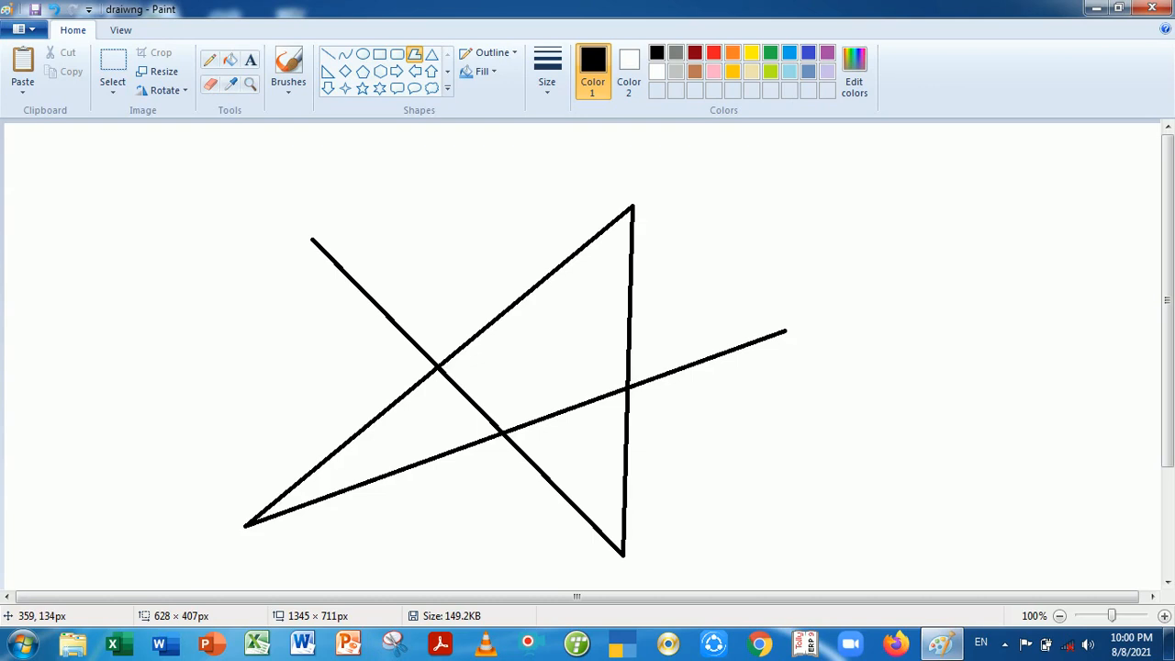
click(334, 247)
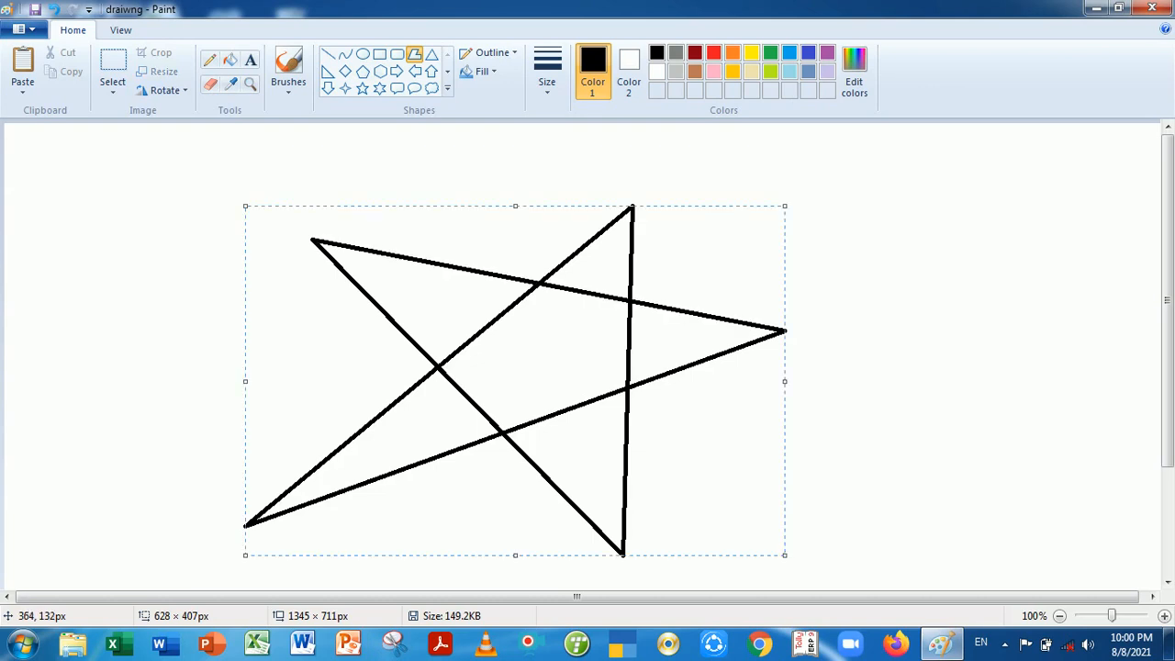
drag(496, 310, 485, 260)
click(913, 280)
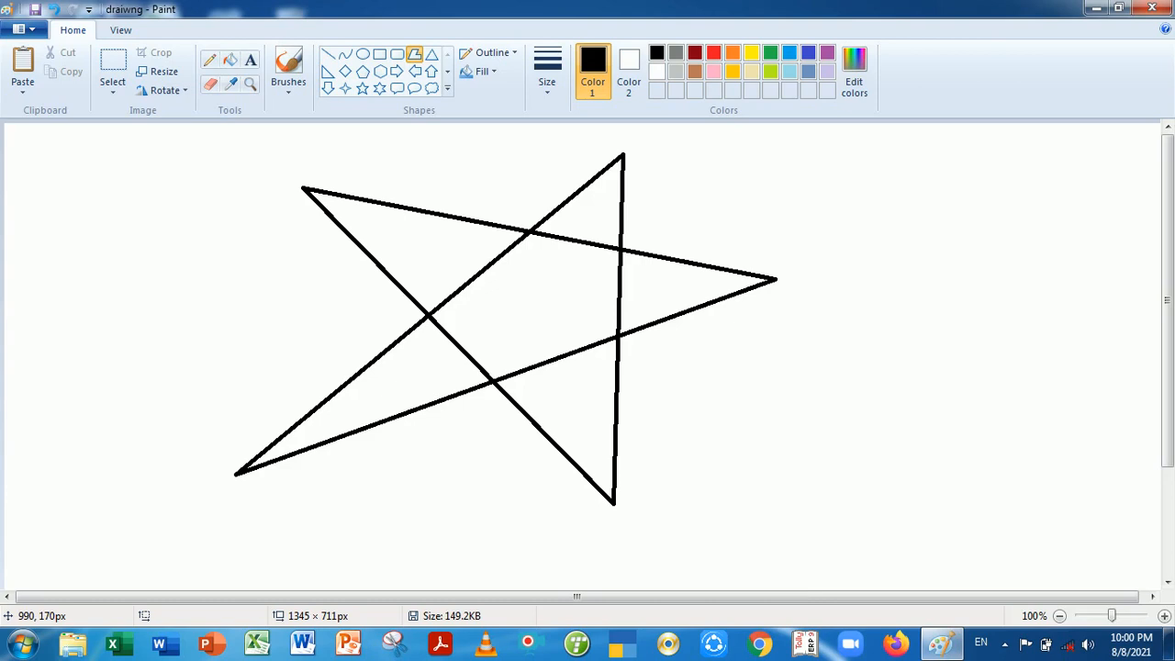
- Fill the star's right point with blue, its top point with yellow and its central pentagon with gold
click(230, 60)
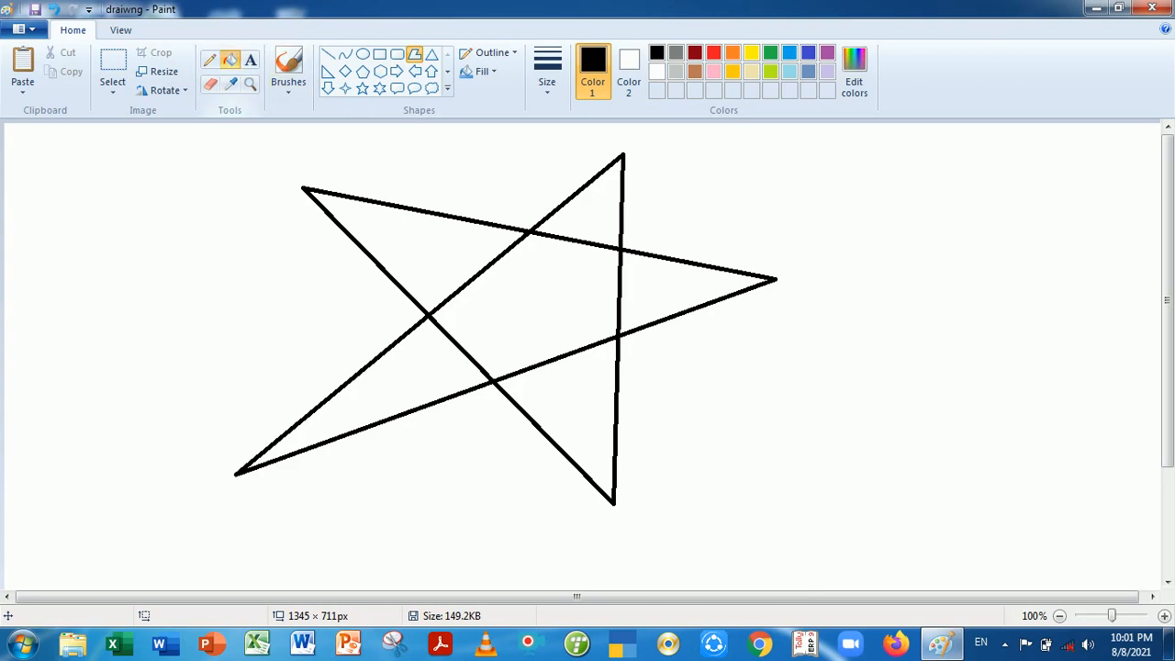
click(789, 52)
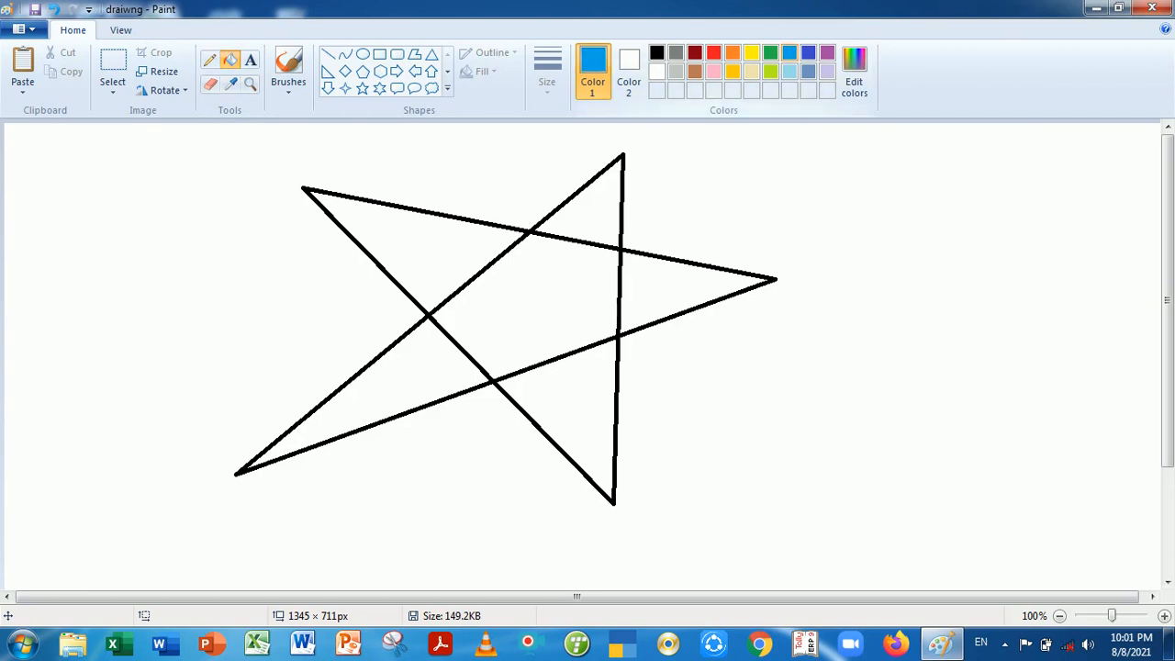
click(694, 285)
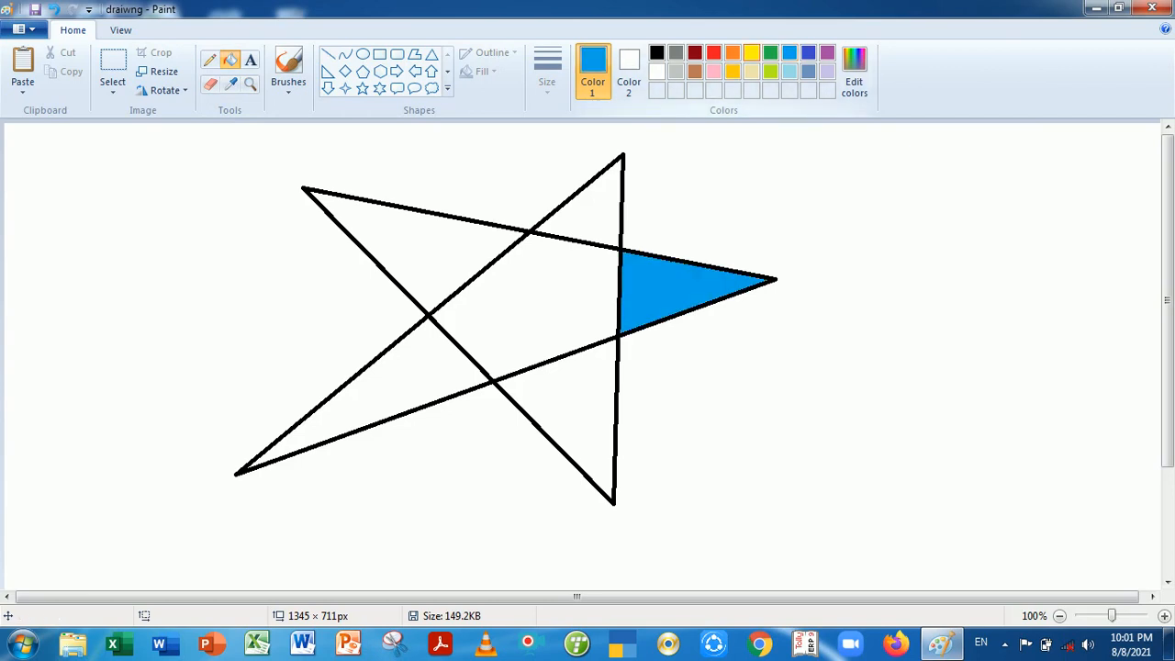
click(751, 52)
click(592, 203)
click(732, 71)
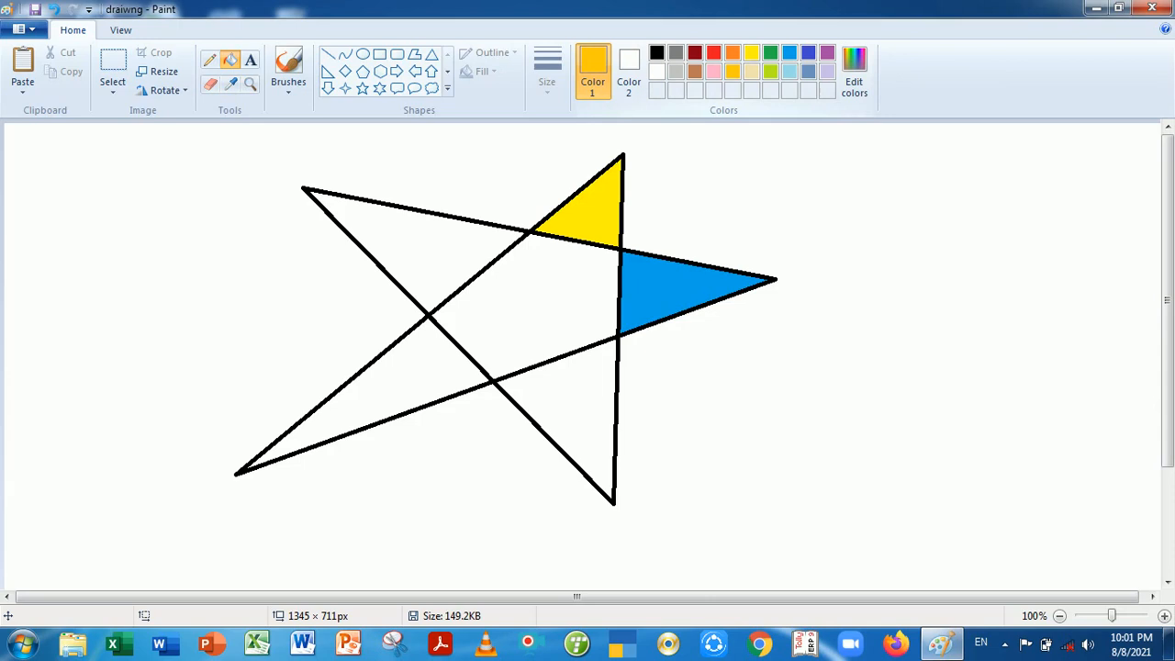
click(523, 302)
- Fill the star's upper-left and lower-right points with orange and its lower-left point with yellow
click(732, 52)
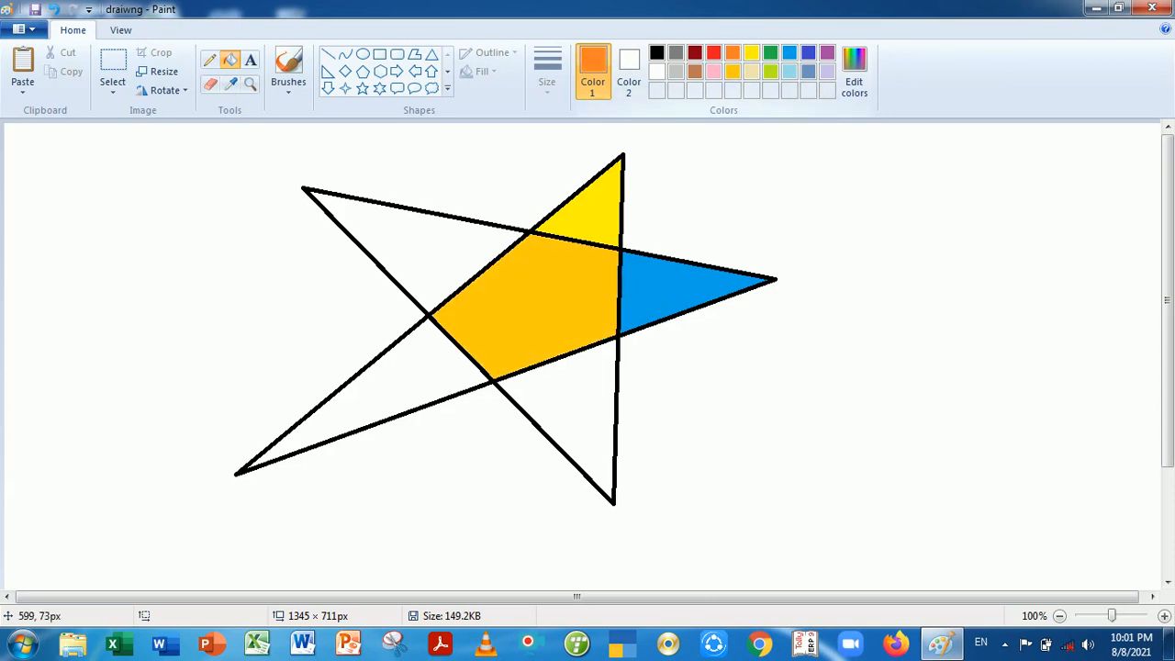
click(450, 253)
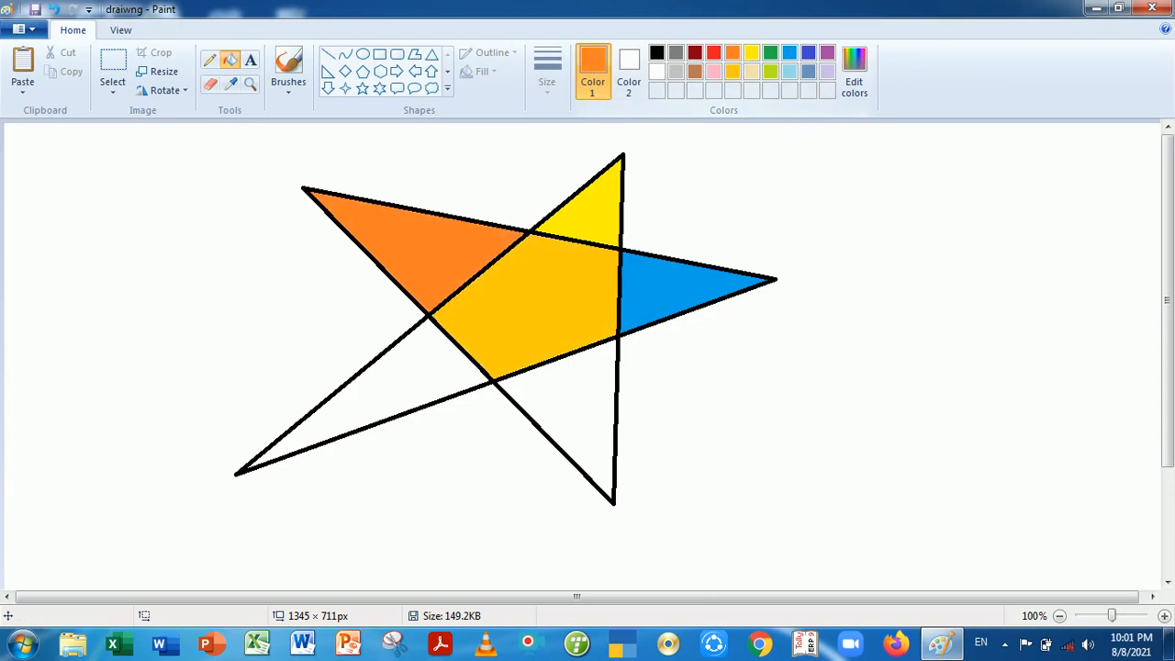
click(558, 398)
click(750, 52)
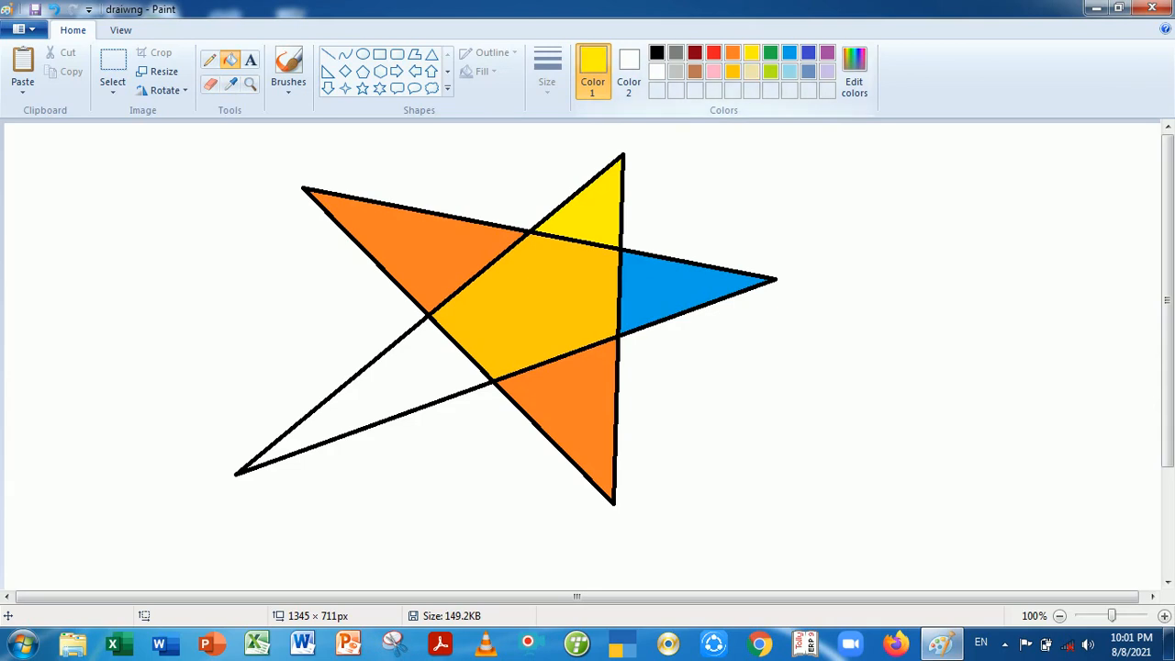
click(442, 373)
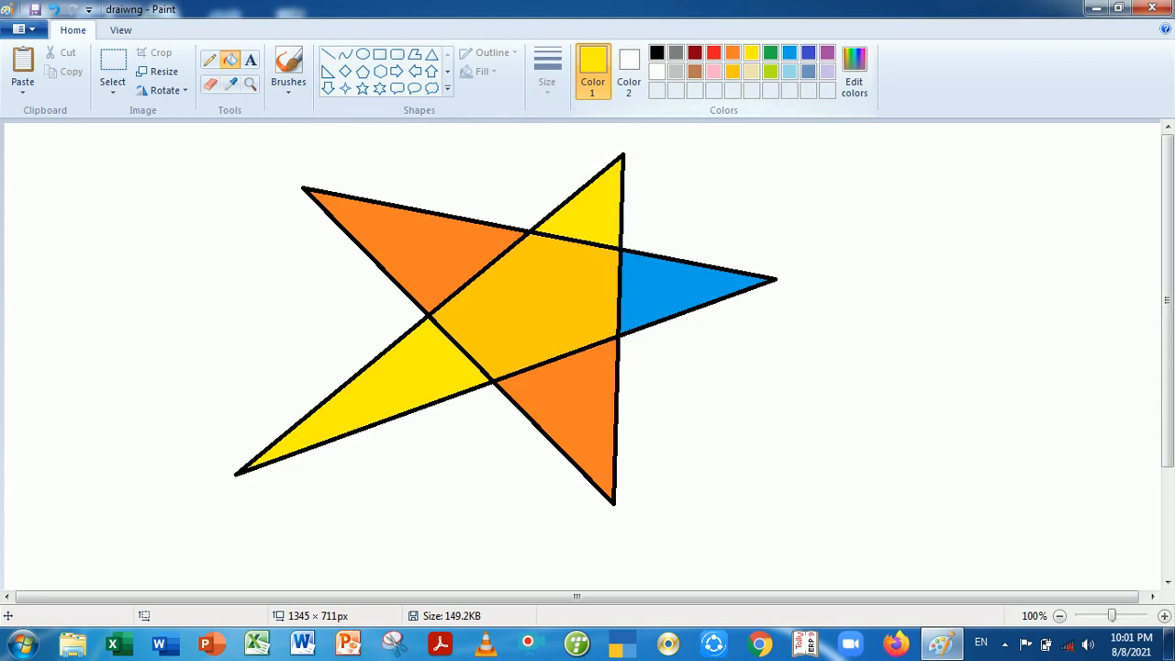
- Select the whole canvas and delete the coloured star
key(ctrl+a)
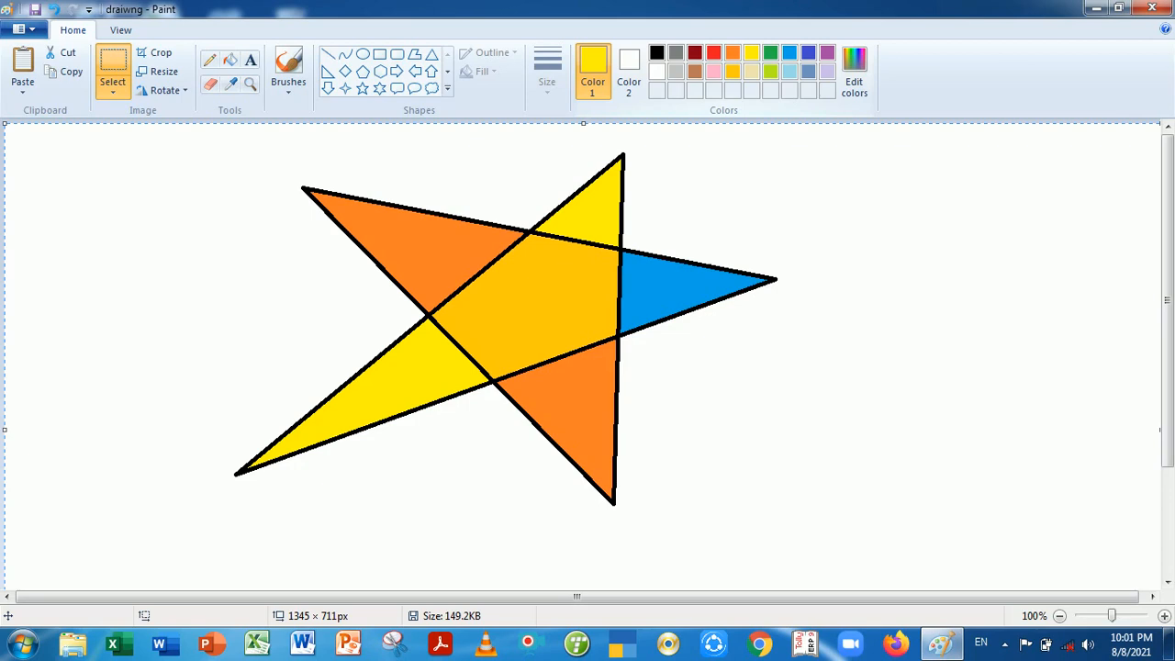
key(Delete)
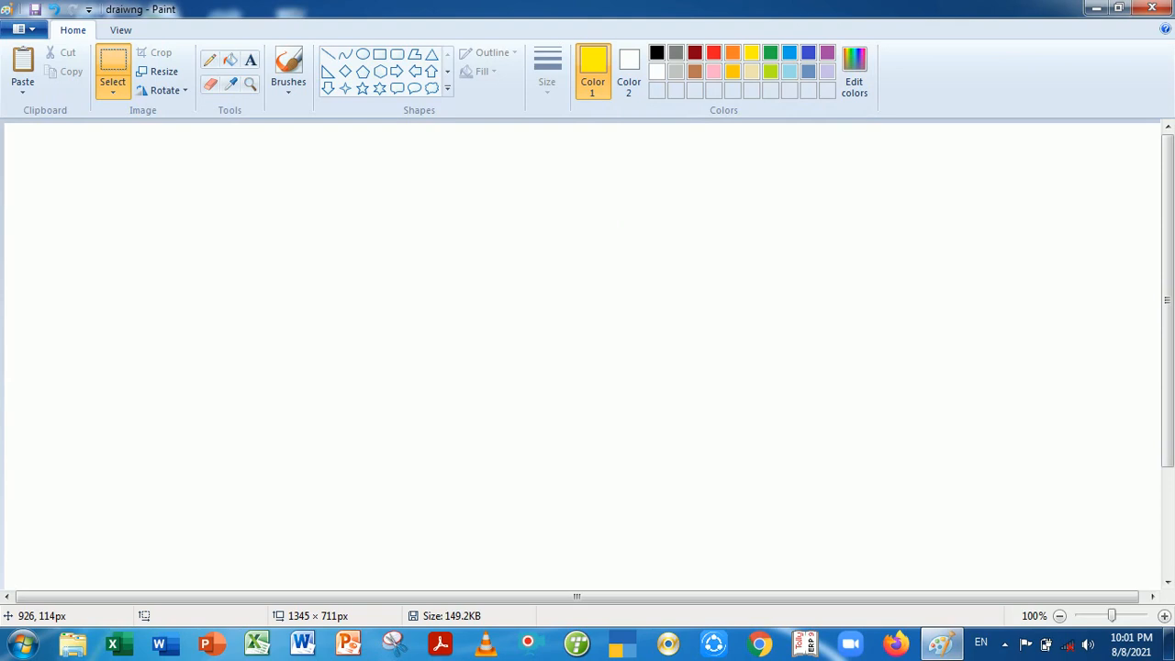
- Define a pink with Red 249, Green 0, Blue 124, add it to the custom colors and apply it as Color 1
click(853, 73)
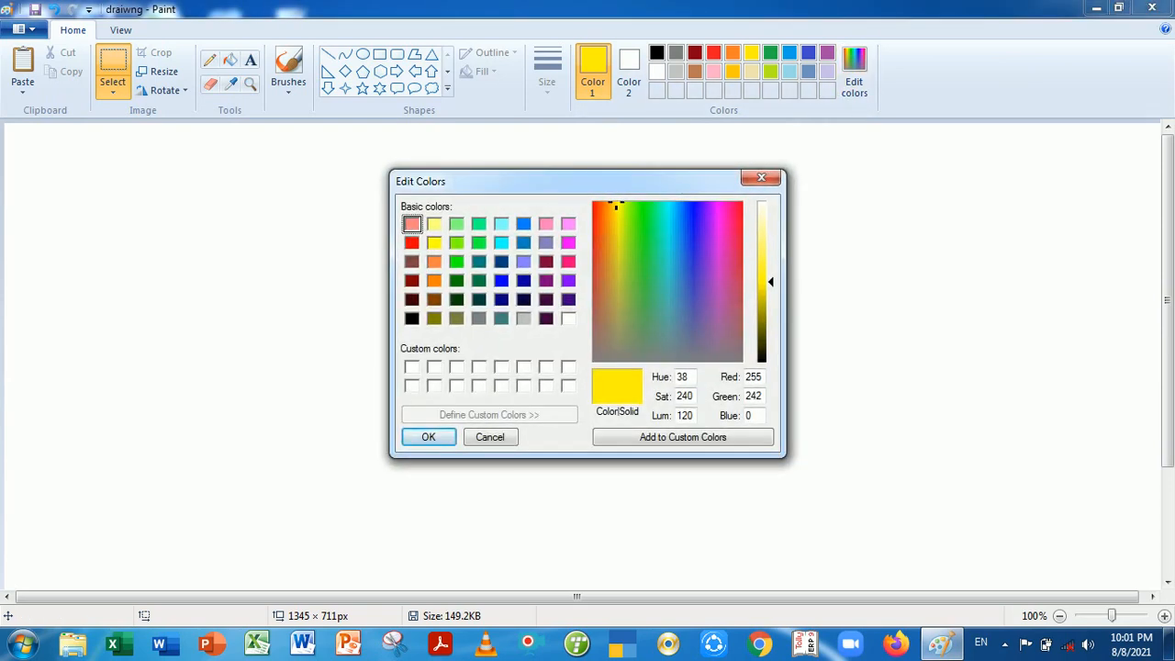
click(546, 261)
drag(762, 320, 762, 277)
drag(770, 269, 770, 285)
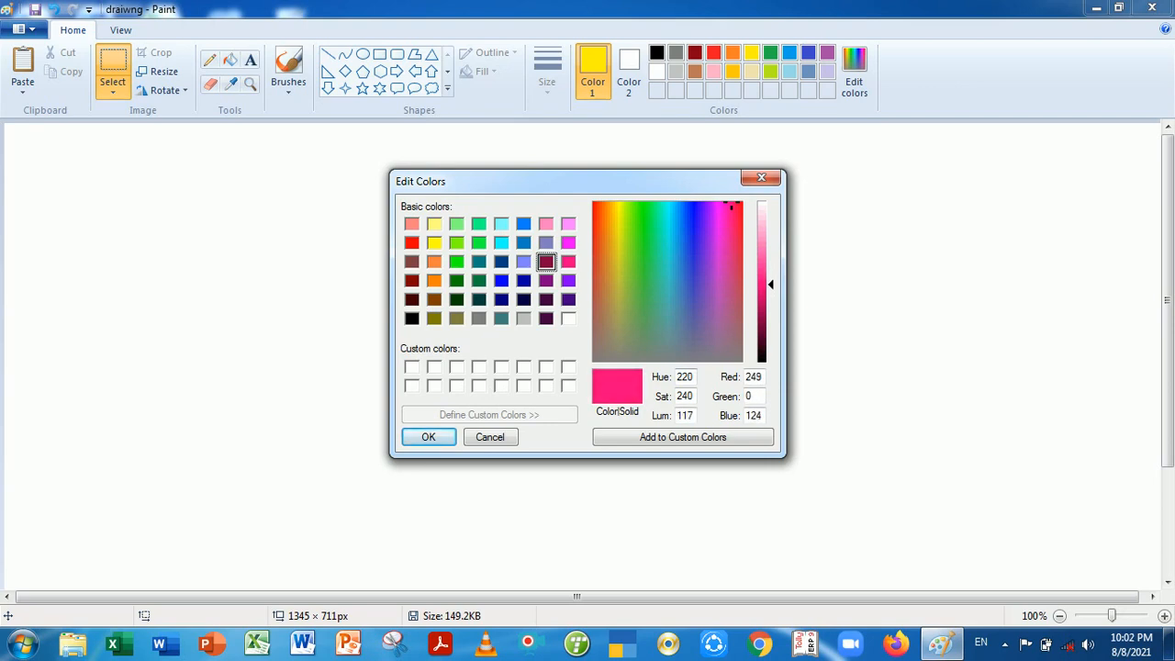
click(682, 437)
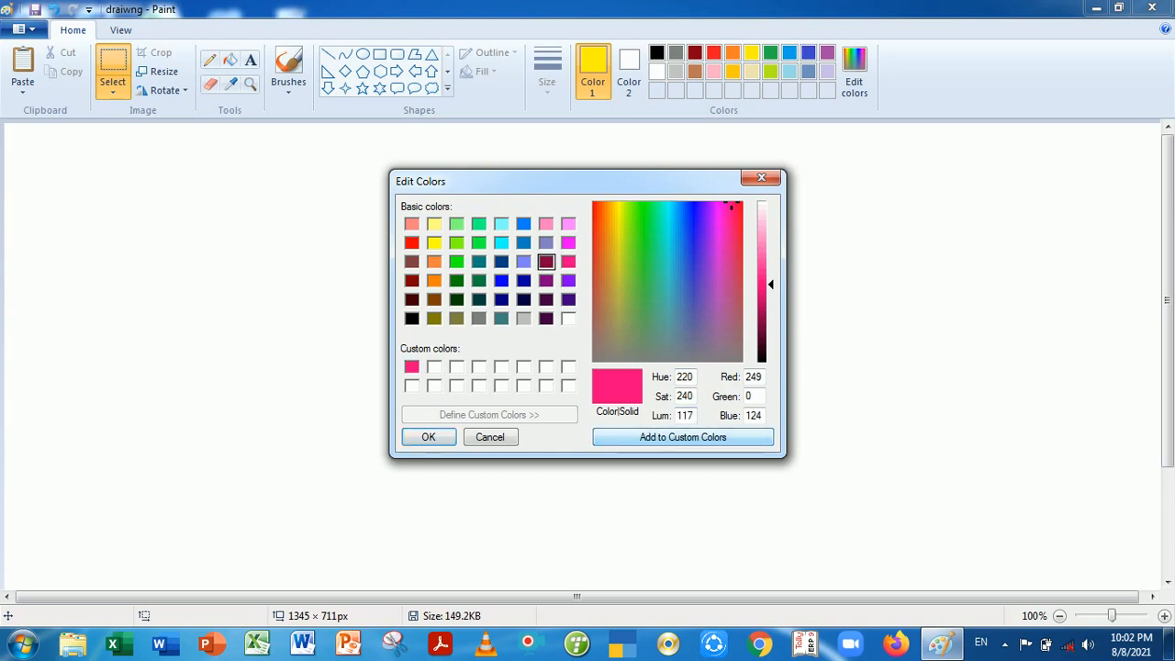
click(428, 437)
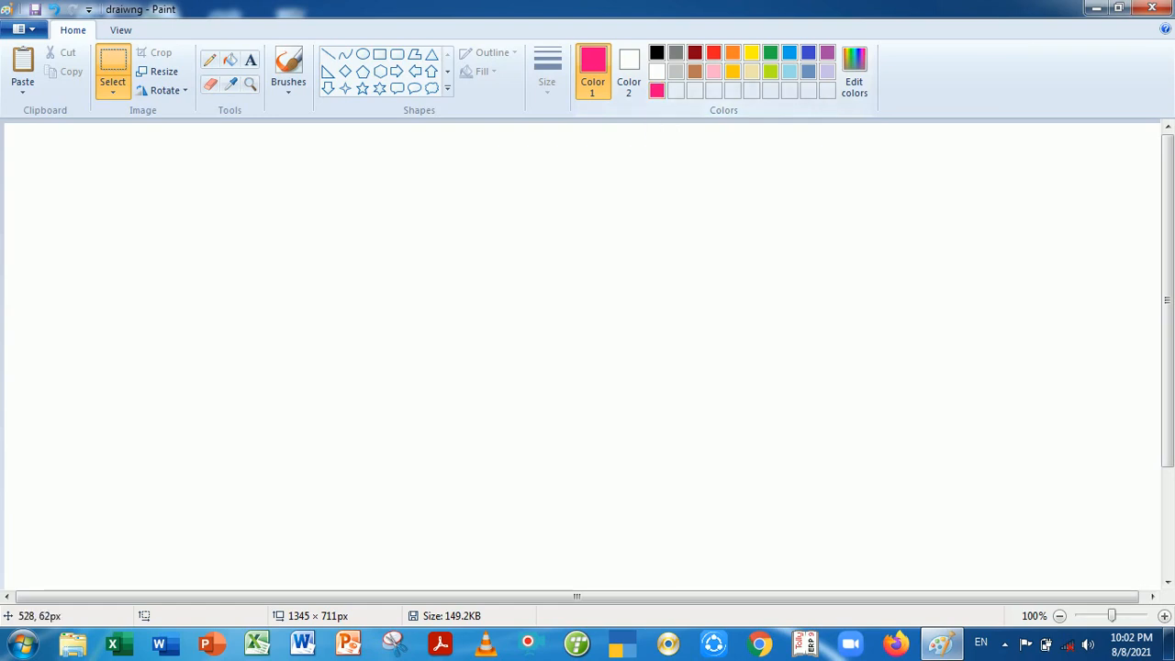
- Fill the blank canvas with the custom pink and undo the fill
click(229, 60)
click(391, 247)
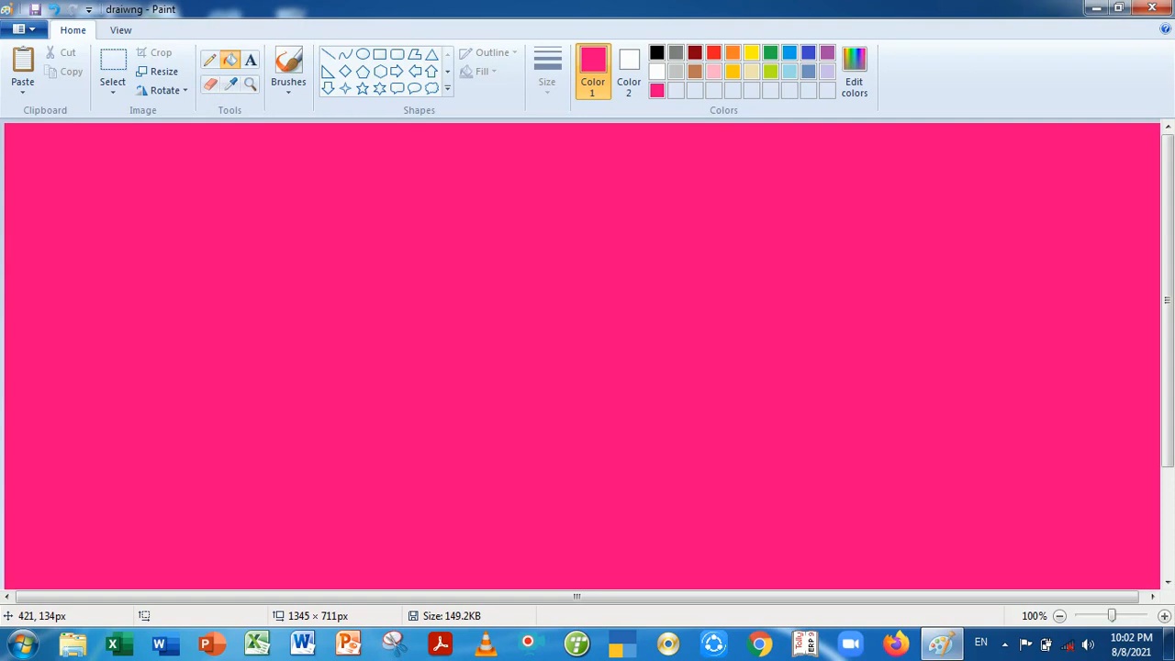
key(ctrl+z)
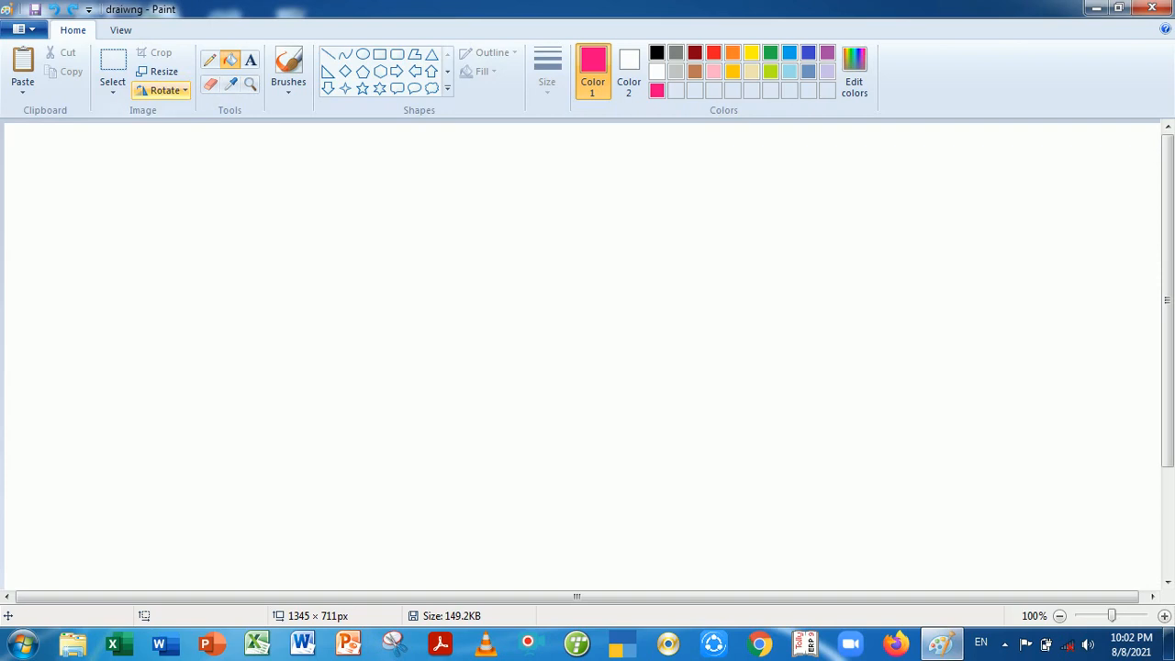
- Show the rulers, and toggle the gridlines on and back off
click(120, 29)
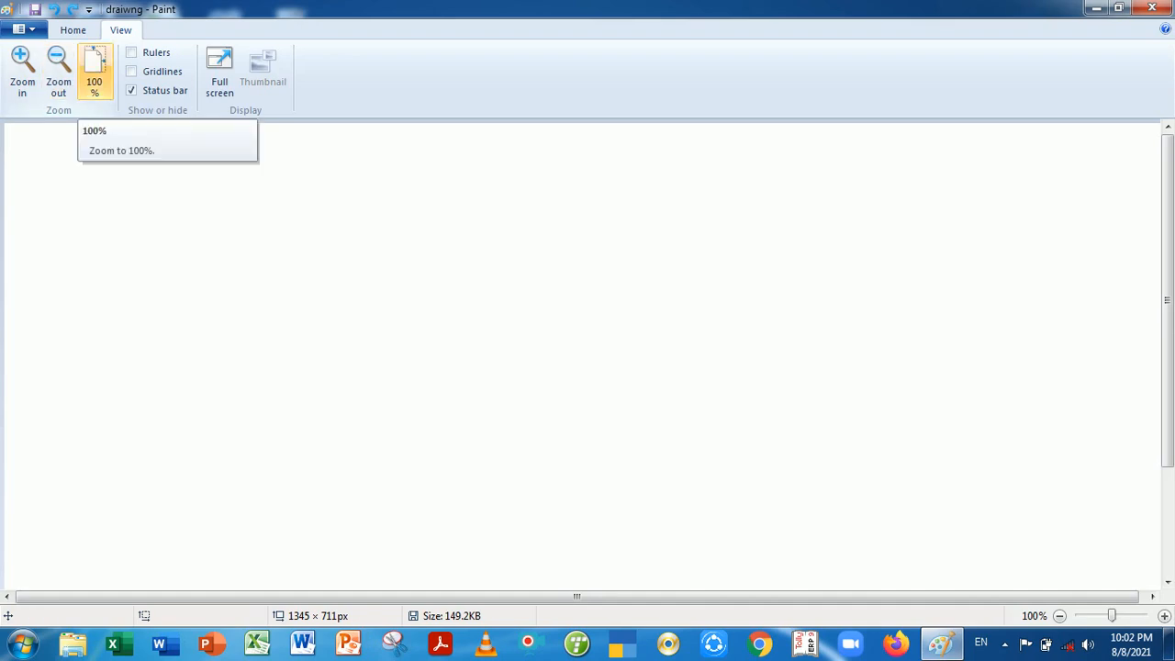
click(131, 52)
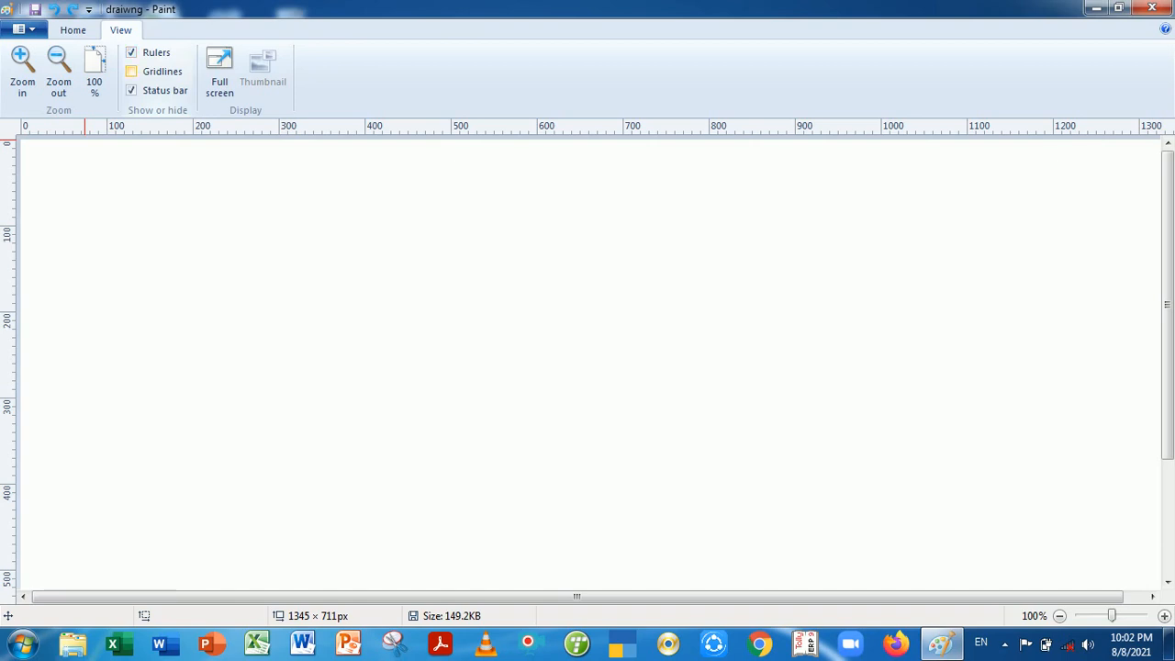
click(131, 71)
click(131, 71)
click(132, 72)
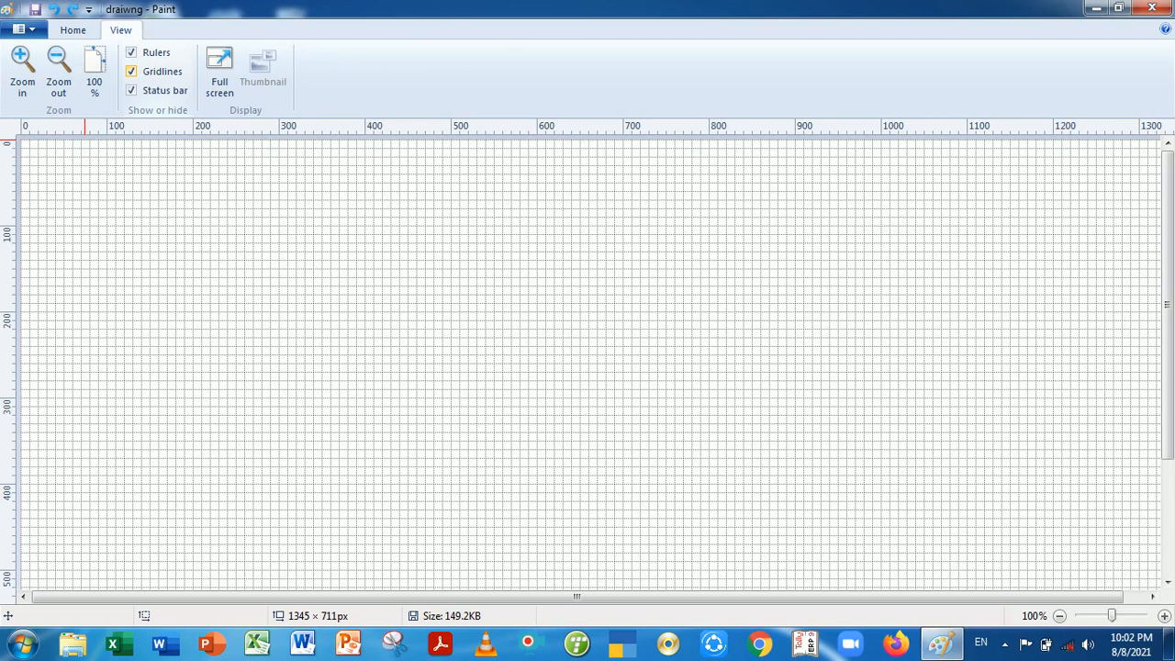
click(131, 71)
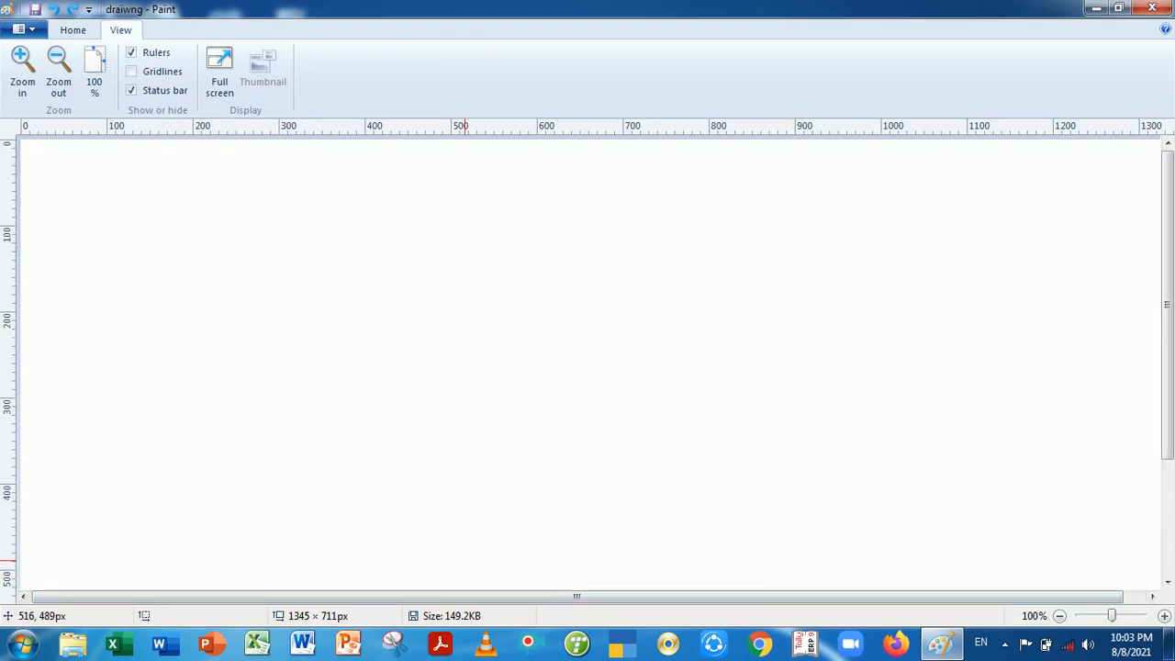
- View the picture in full screen and return to the drawing tools
click(219, 72)
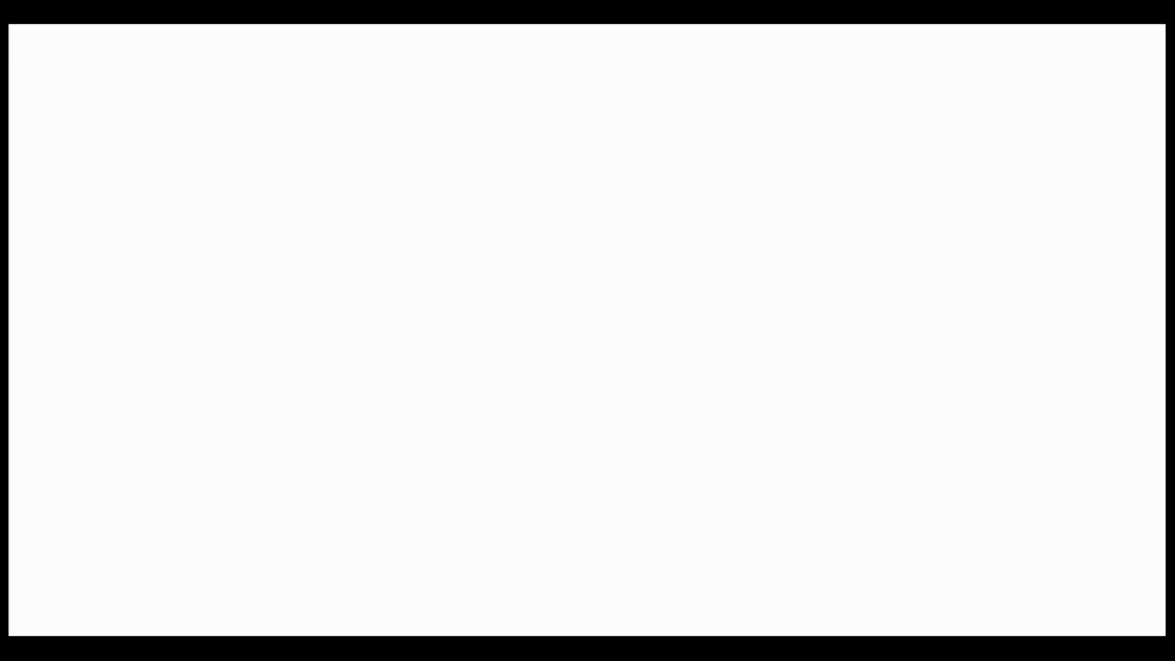
key(Escape)
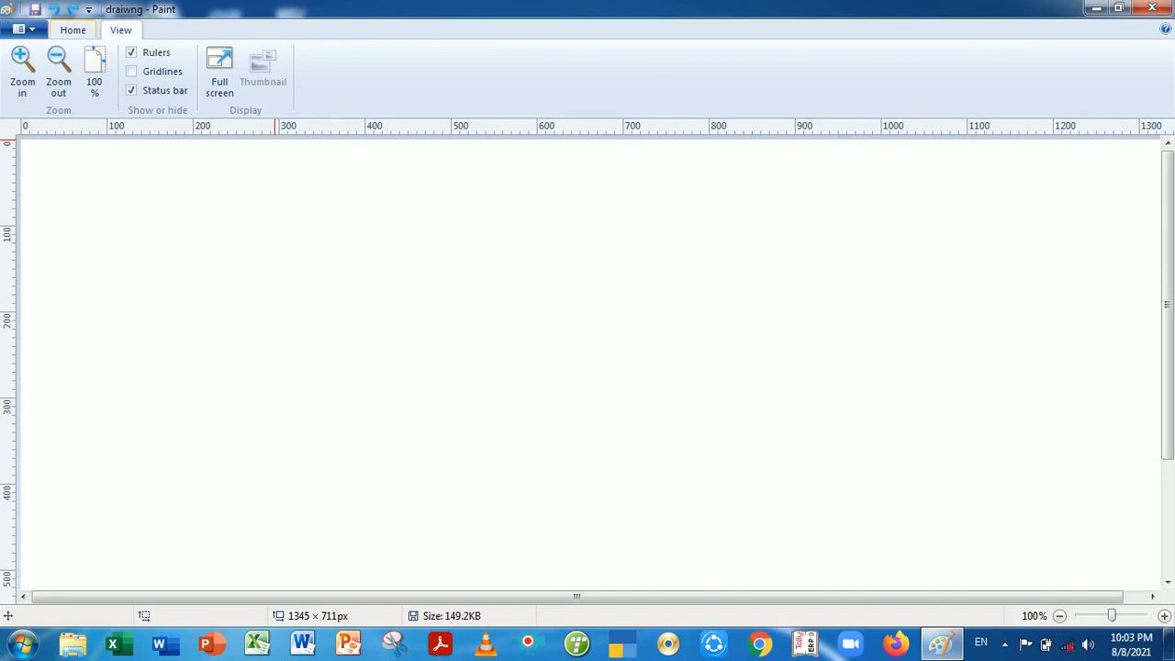
click(73, 29)
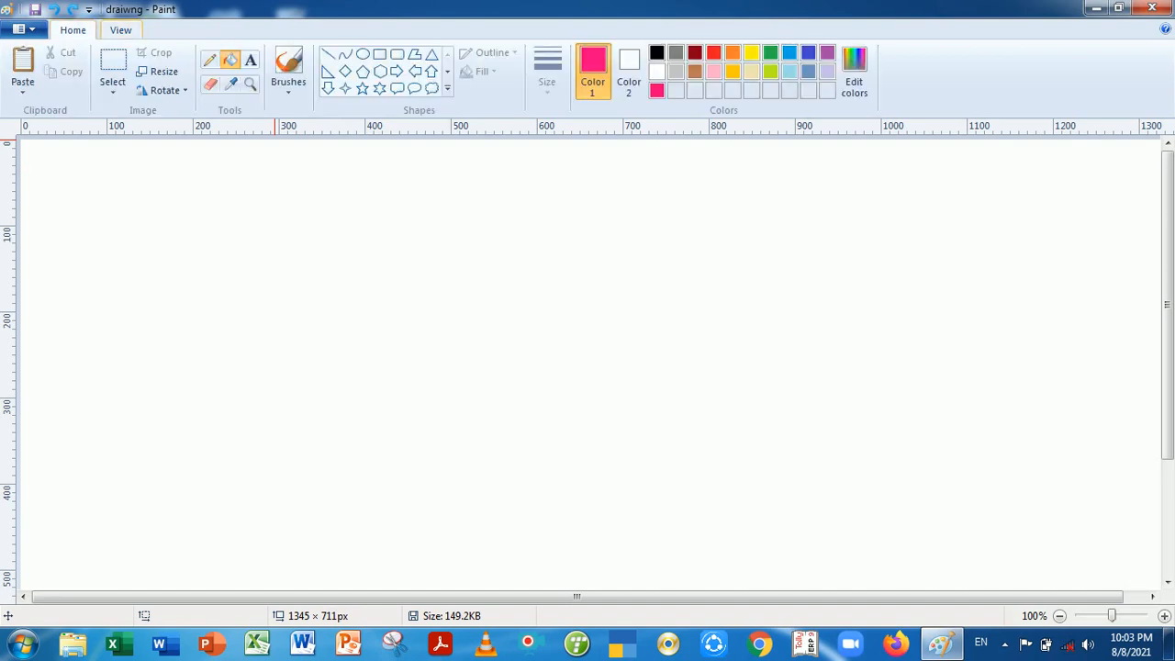
click(120, 31)
click(73, 30)
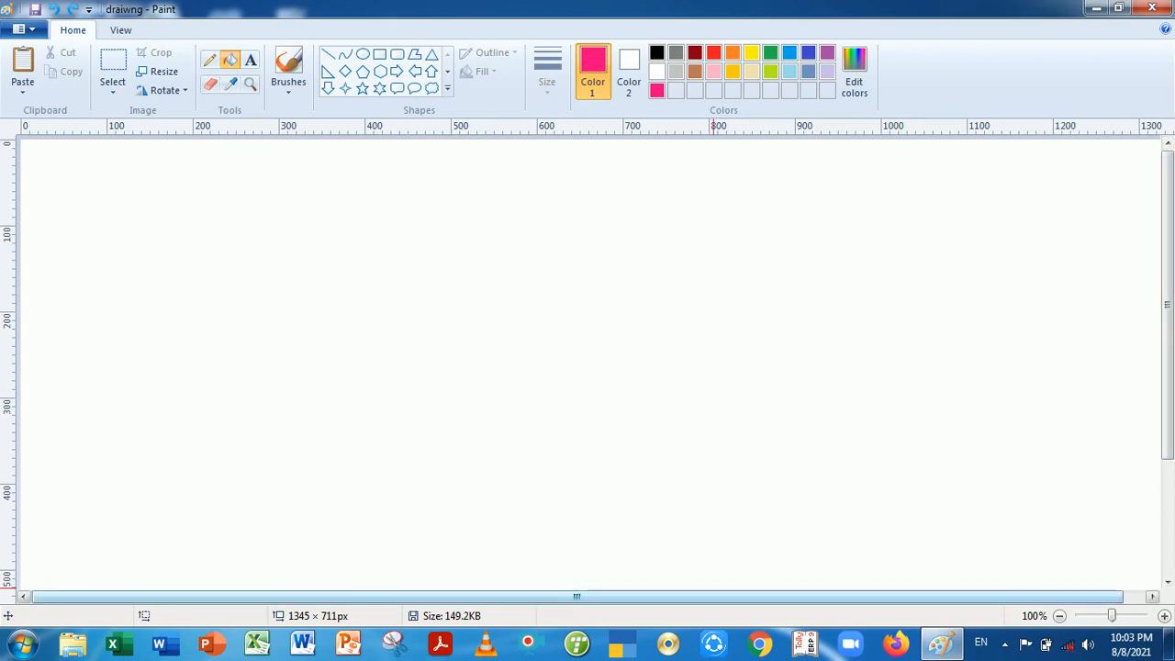
- Zoom the canvas out to 12.5%, in to 200%, and return it to 100%
mouse_move(713, 597)
mouse_down()
mouse_move(736, 596)
mouse_move(714, 597)
mouse_up()
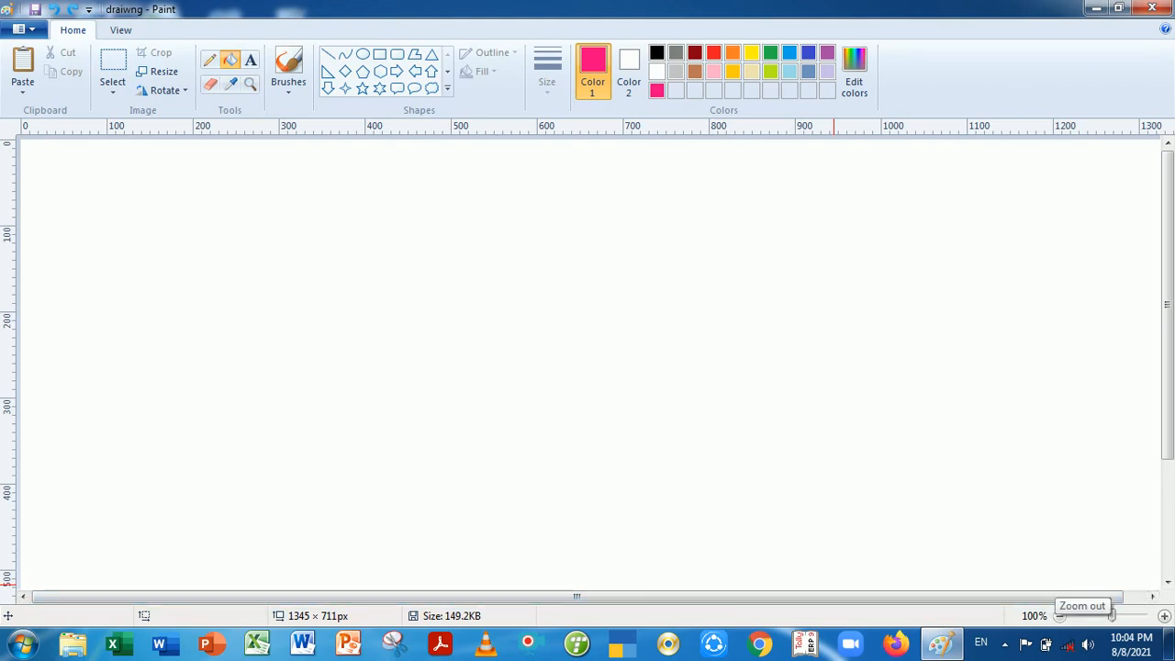
click(1059, 616)
click(1059, 616)
click(1059, 616)
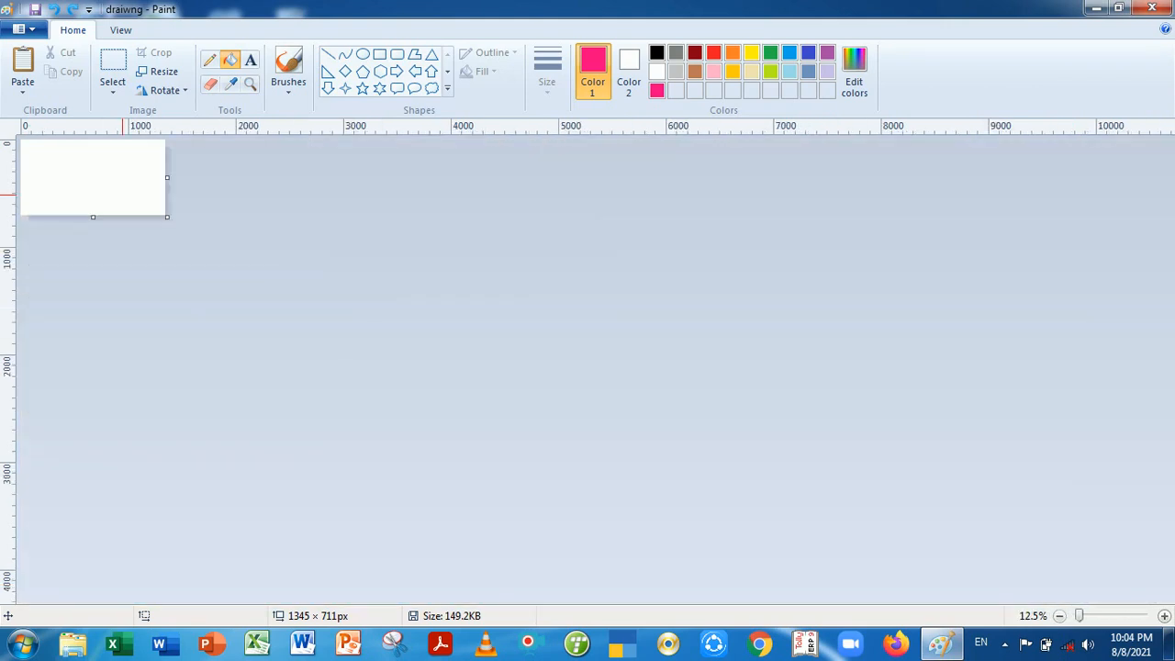
click(1164, 616)
click(1163, 615)
click(1163, 615)
click(1163, 616)
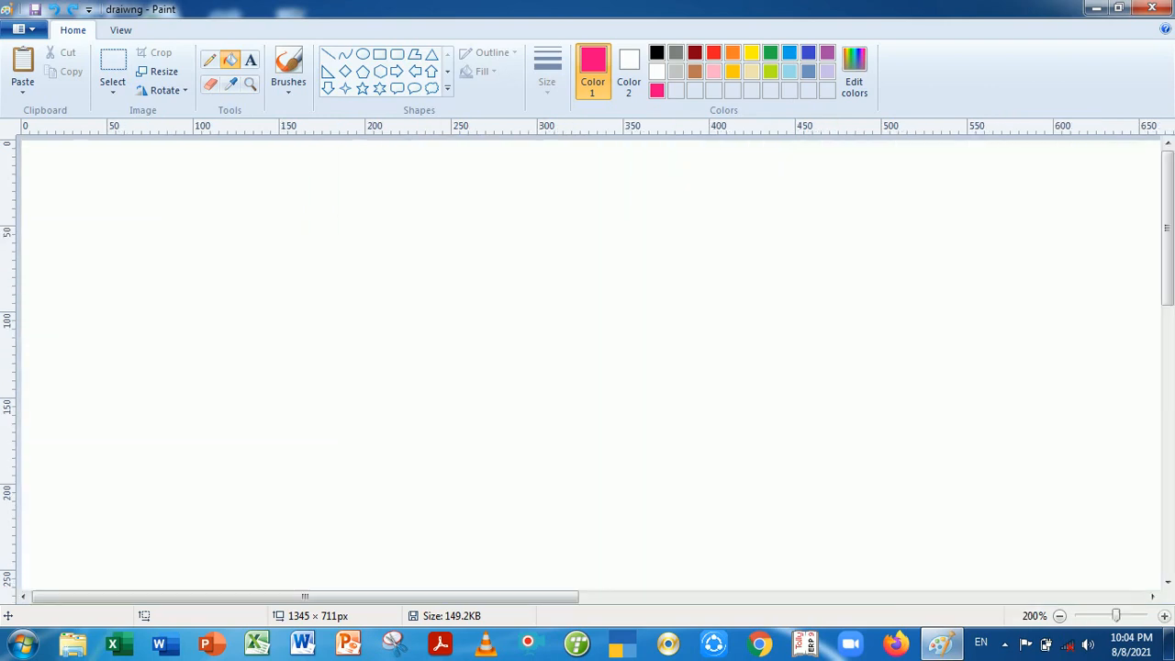
click(1059, 616)
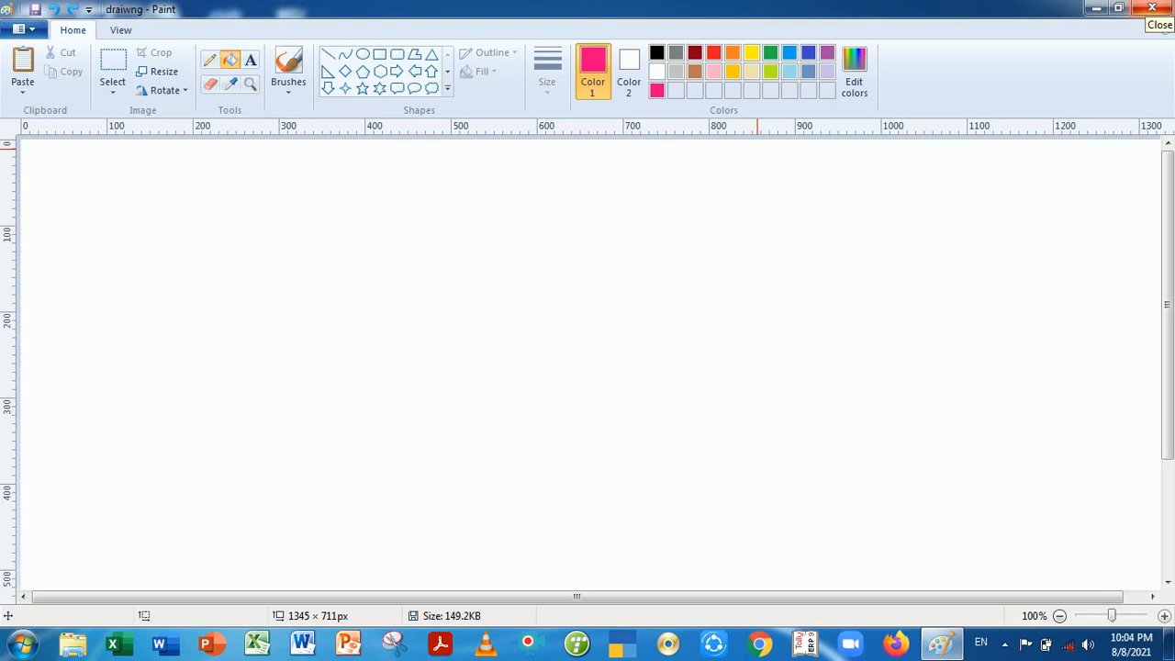
- Fill the entire blank canvas with the custom pink
click(731, 360)
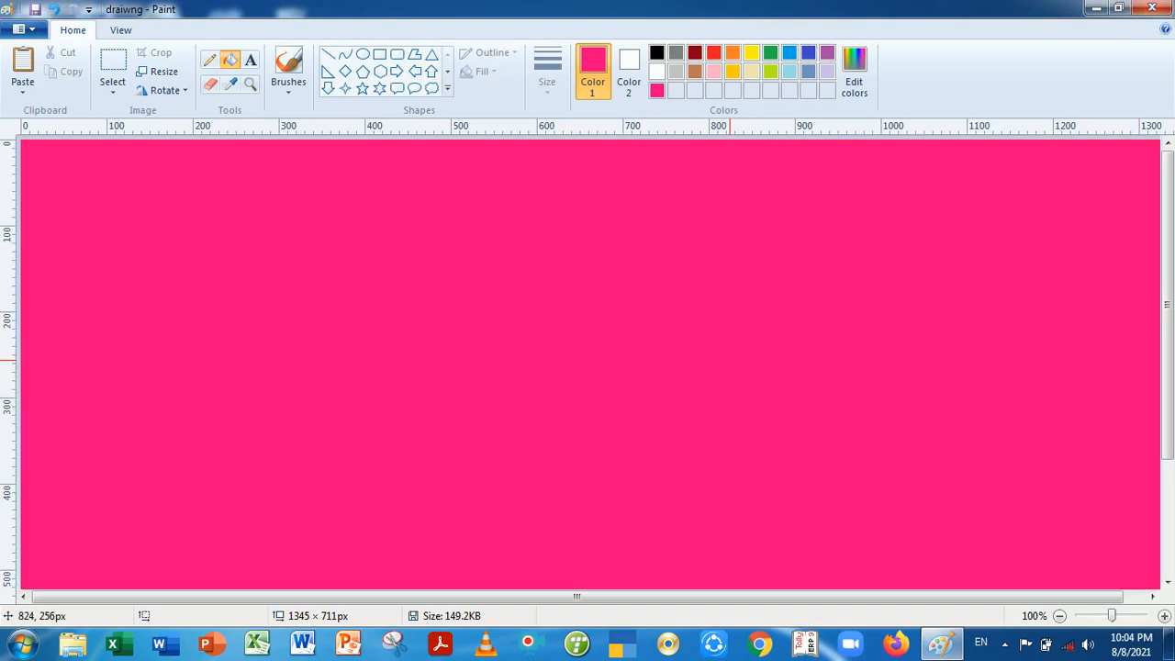